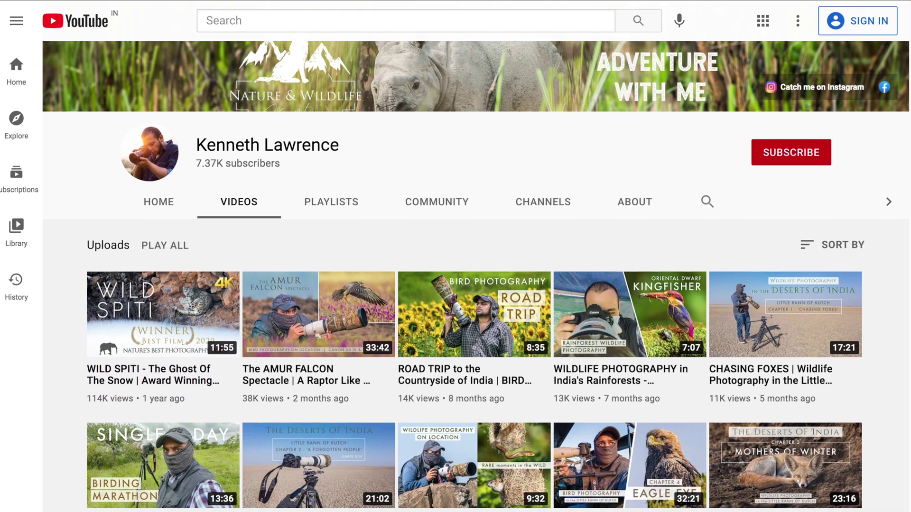
Look through the uploaded videos on the wildlife photography channel
scroll(474, 275, "down", 1)
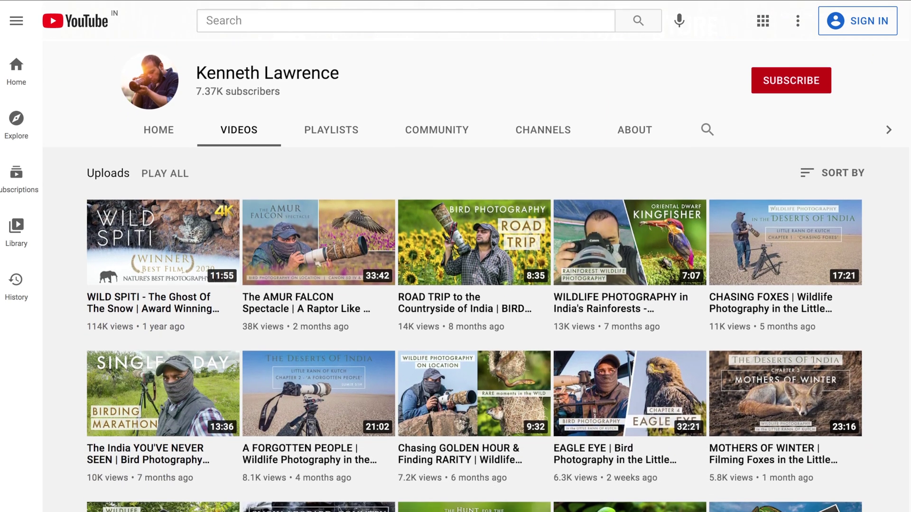
scroll(474, 275, "down", 2)
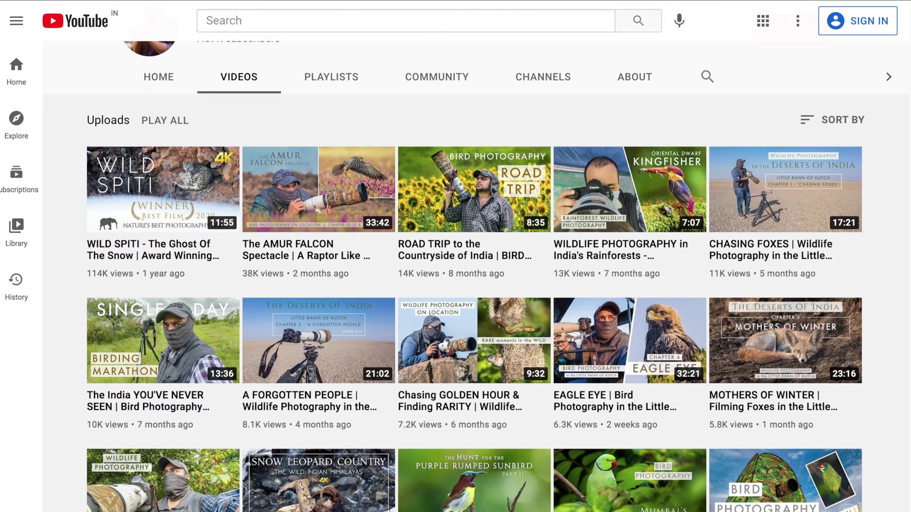
scroll(475, 276, "down", 1)
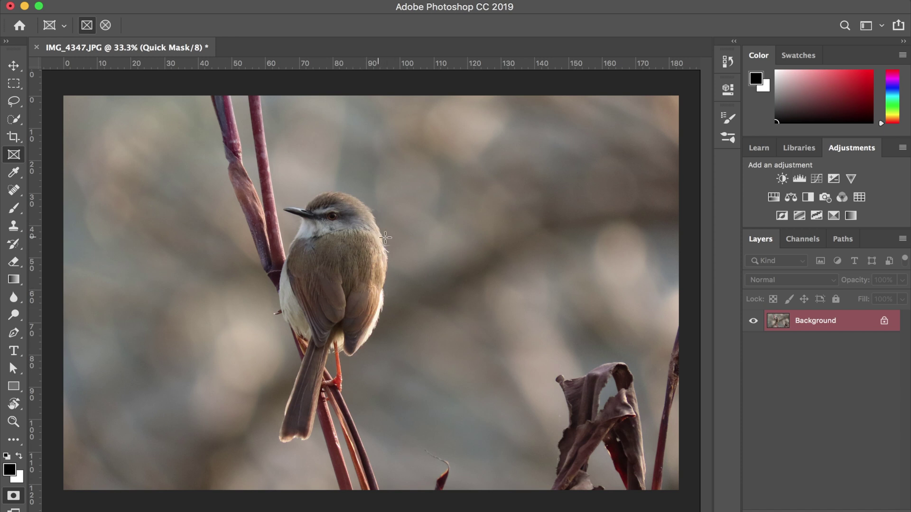
Switch to Photoshop and open the bird photo IMG_4347.JPG in the Camera Raw filter
scroll(355, 252, "up", 3)
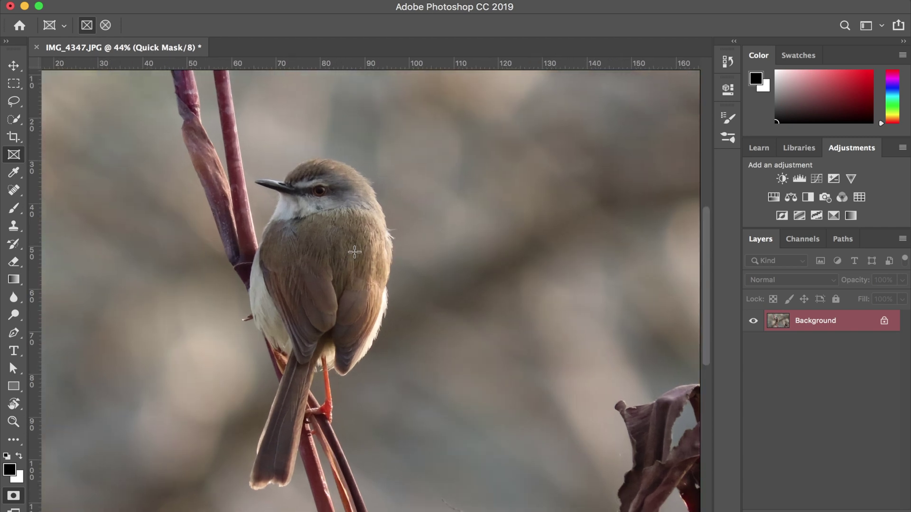
scroll(355, 251, "up", 3)
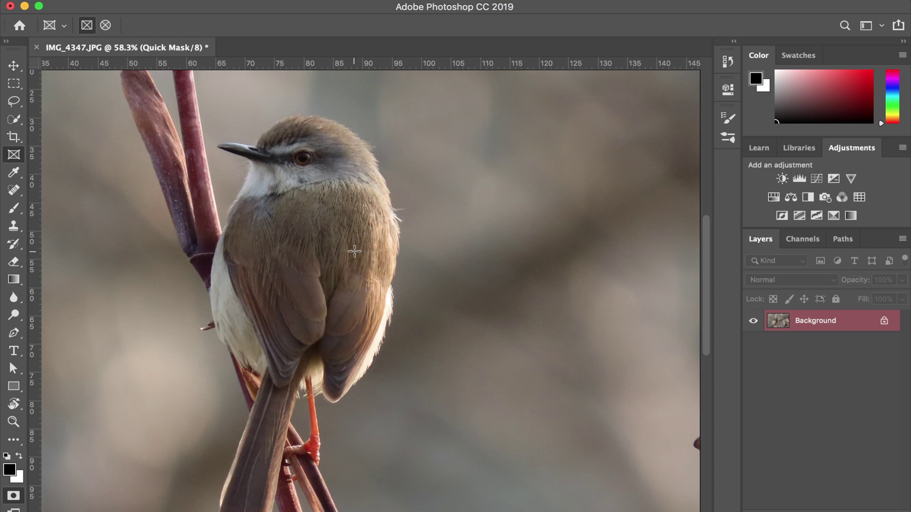
scroll(355, 252, "down", 3)
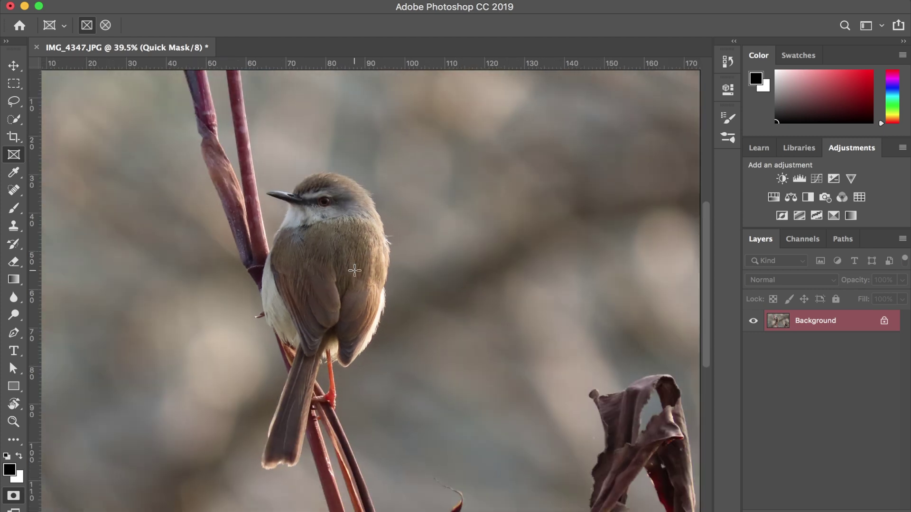
key("super+shift+a")
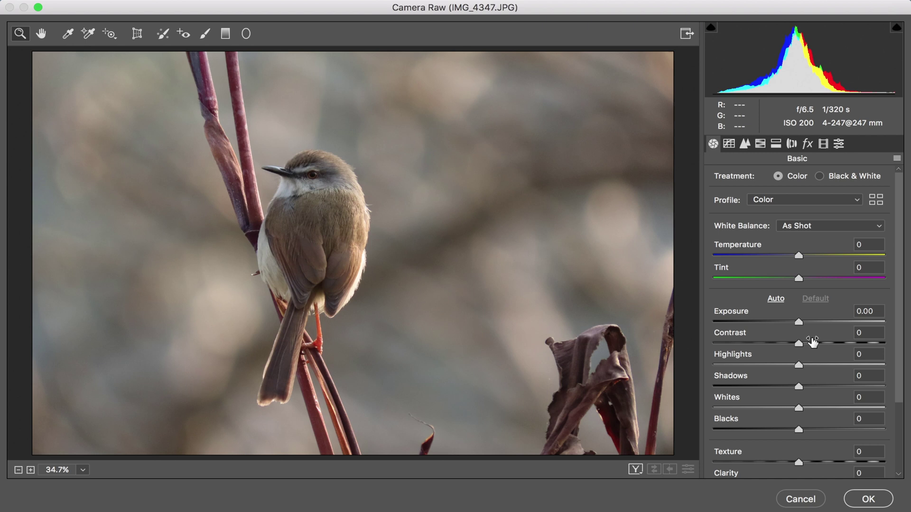
Set the photo's Exposure to +0.15, Shadows to +77, Highlights to -78 and Contrast to +24
left_click_drag(800, 321, 805, 326)
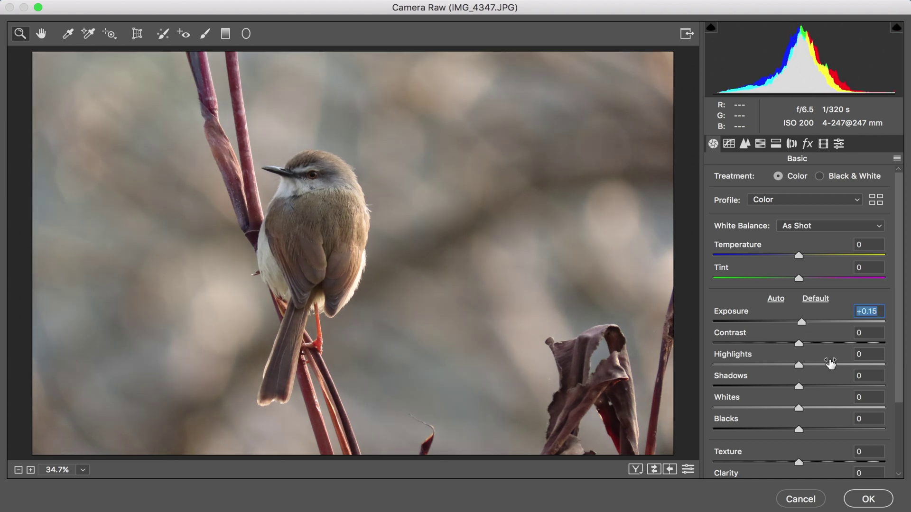
left_click_drag(832, 386, 864, 383)
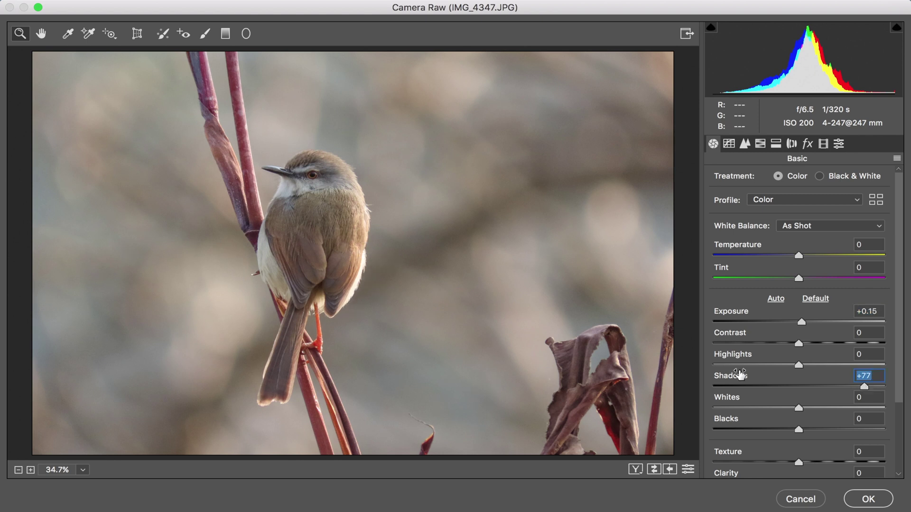
left_click_drag(761, 364, 733, 368)
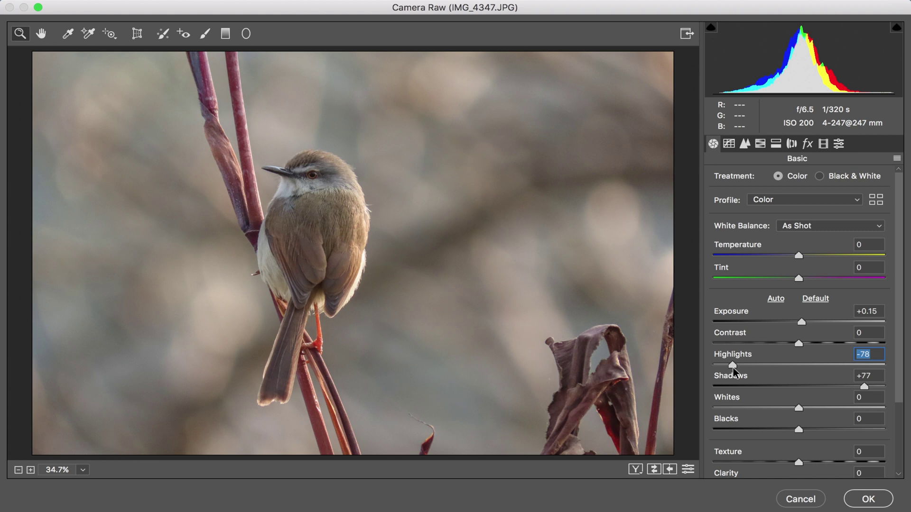
left_click_drag(816, 342, 819, 343)
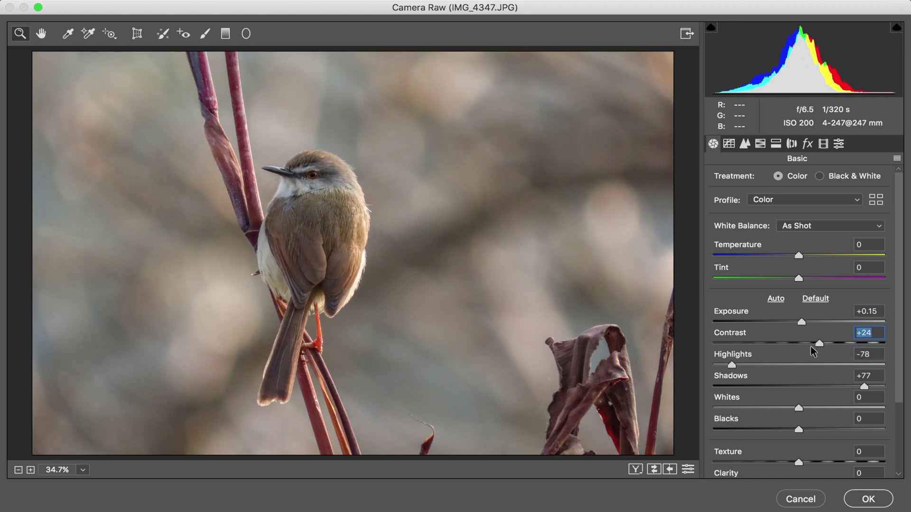
Compare the photo before and after the basic tonal adjustments
key("super+alt+p")
key("super+alt+p")
key("super+alt+p")
key("super+alt+p")
key("super+alt+p")
key("super+alt+p")
key("super+alt+p")
key("super+alt+p")
Set the photo's overall Vibrance to +44 and check the colours on the bird up close
scroll(819, 339, "down", 3)
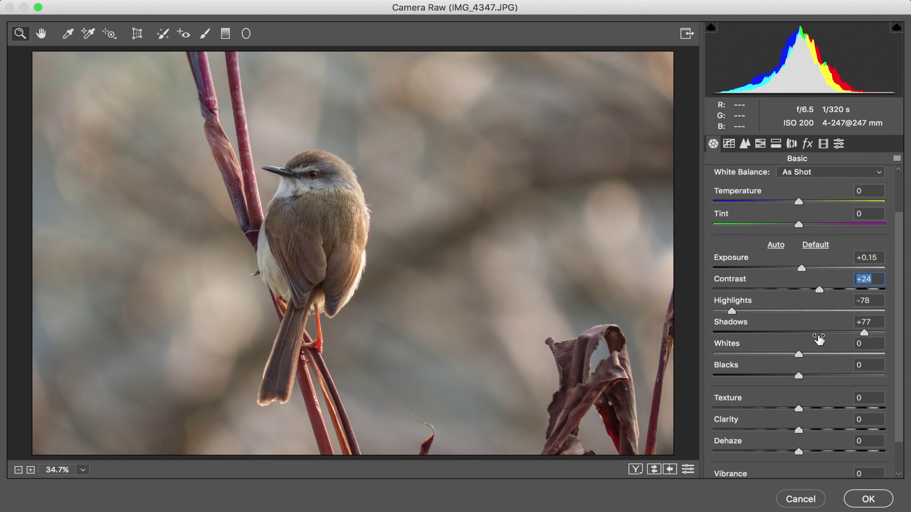
scroll(819, 339, "down", 2)
left_click_drag(822, 445, 836, 446)
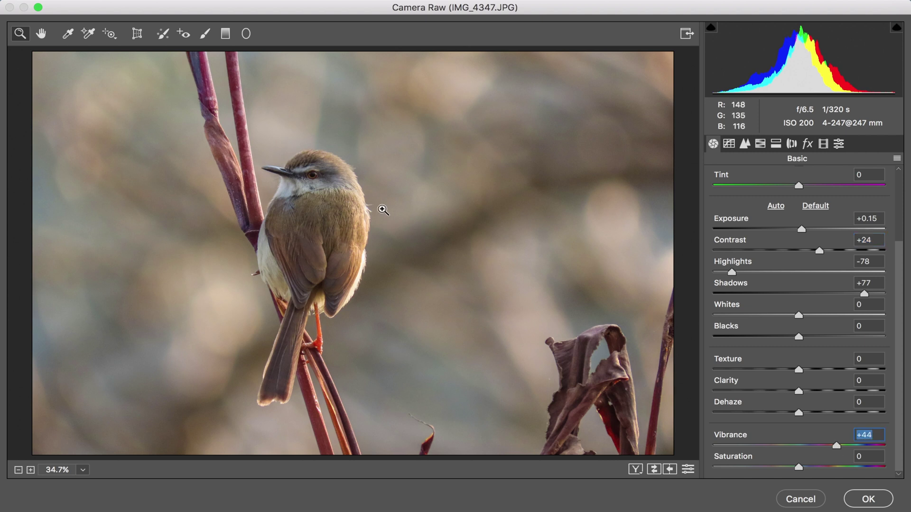
left_click(335, 240)
scroll(335, 240, "down", 2)
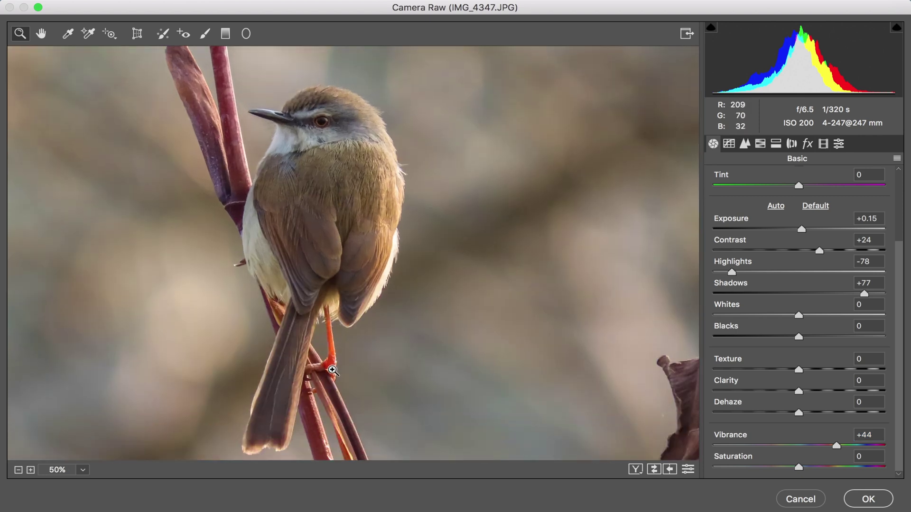
key("super+0")
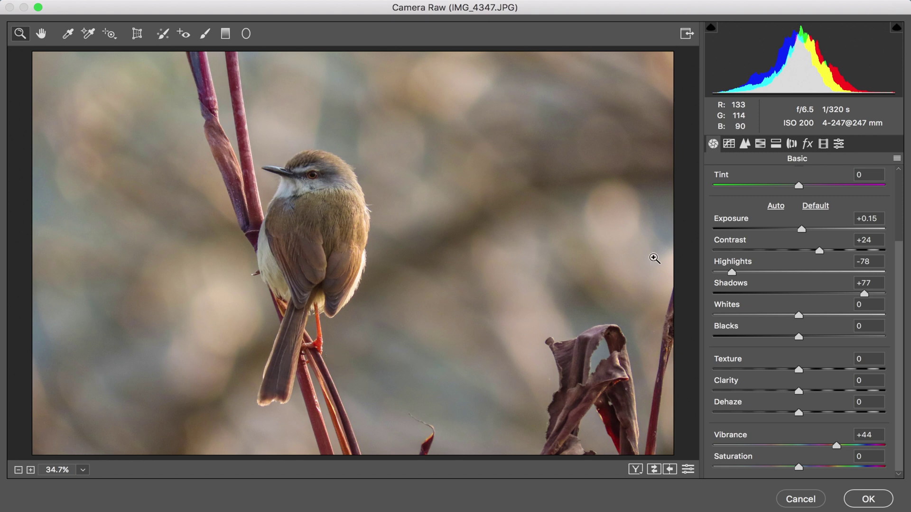
Set the HSL saturation of Oranges to -23 and Yellows to +18, and compare with the original
left_click(760, 143)
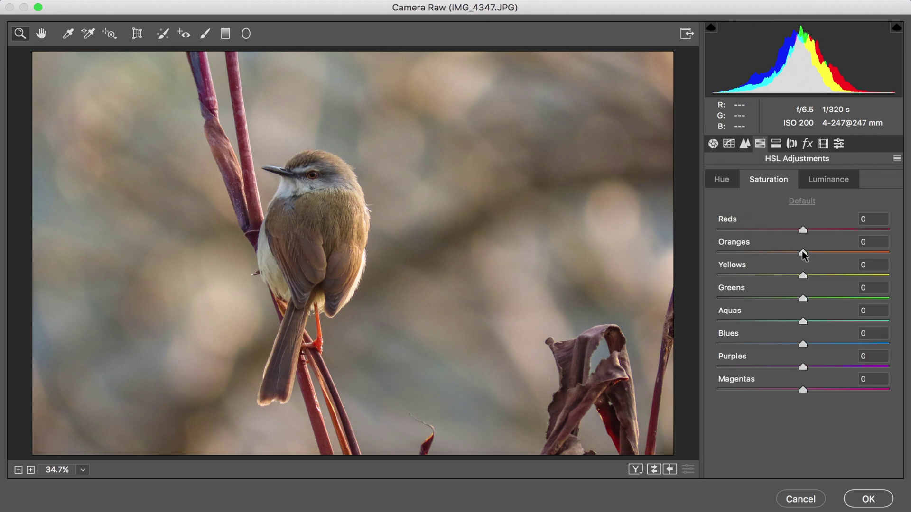
mouse_move(795, 256)
left_mouse_down()
mouse_move(785, 259)
mouse_move(823, 274)
mouse_move(776, 258)
mouse_move(784, 258)
left_mouse_up()
left_click(824, 273)
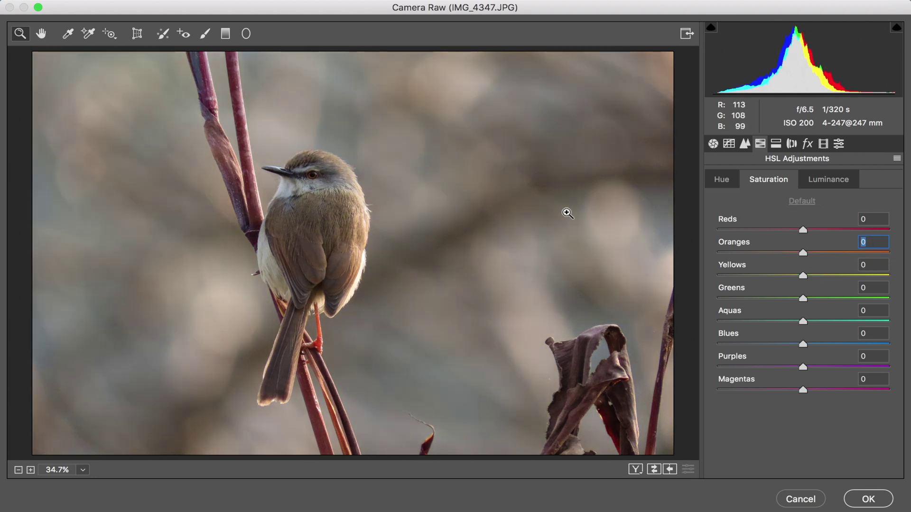
key("super+alt+p")
key("super+alt+p")
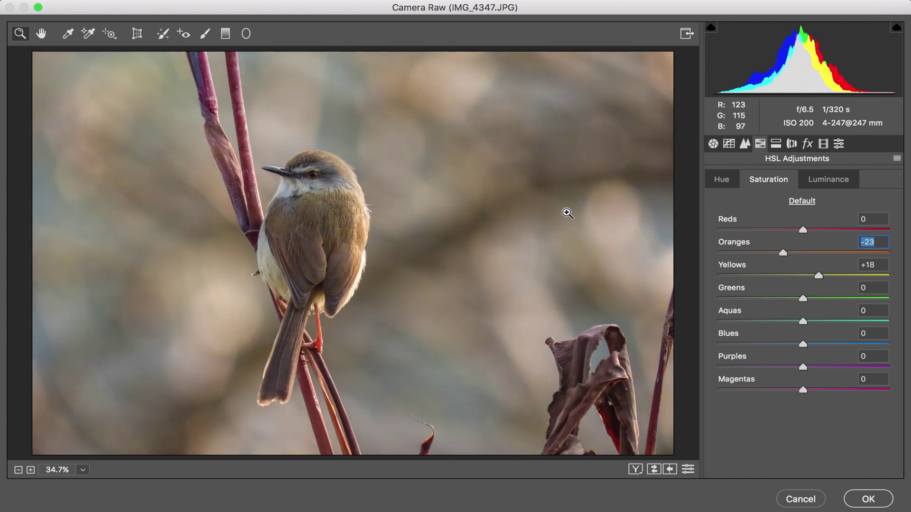
Reset the Adjustment Brush's local correction settings and set its Shadows to +37
left_click(713, 143)
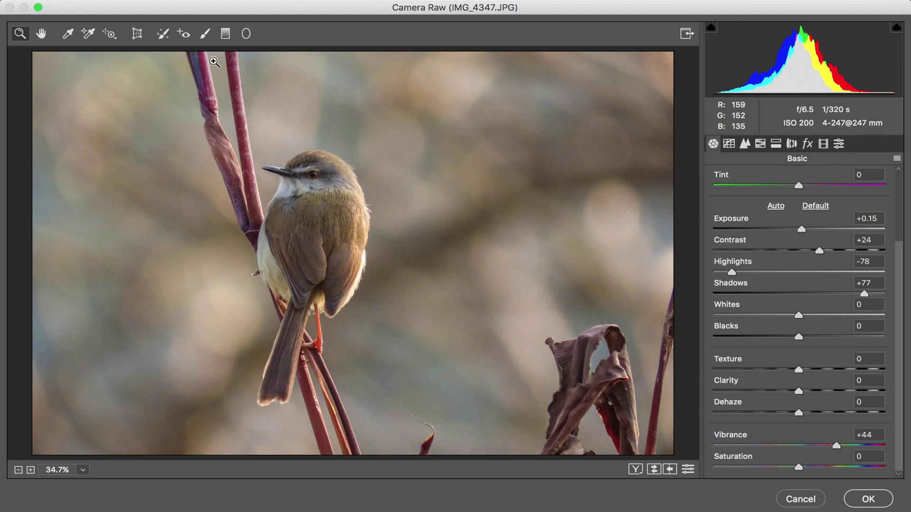
left_click(205, 33)
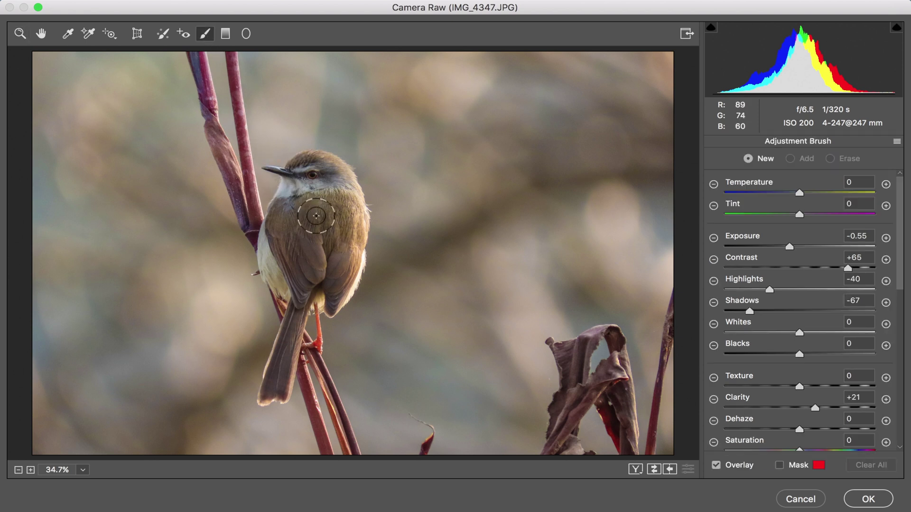
left_click(896, 141)
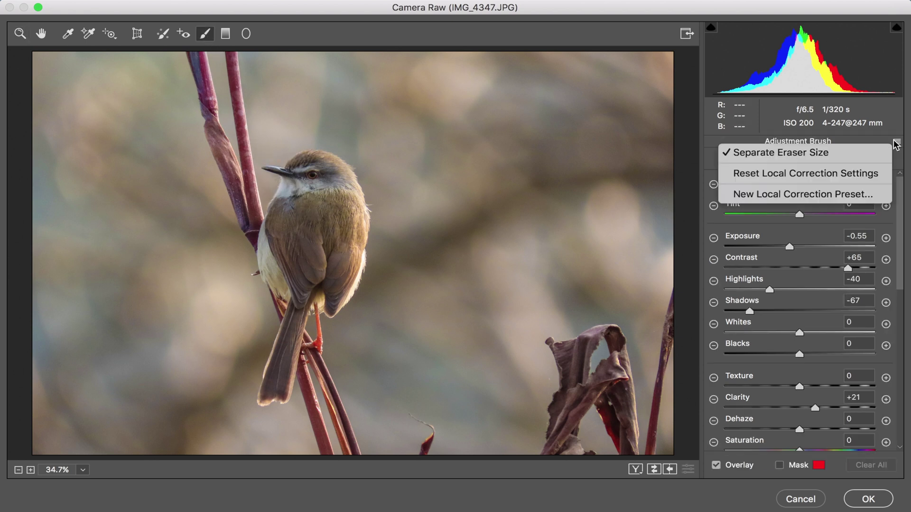
left_click(818, 175)
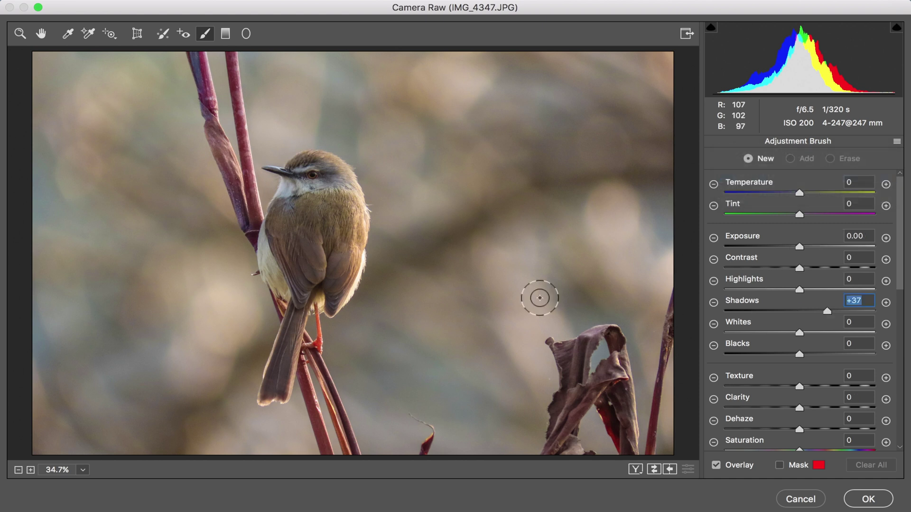
Paint the brush adjustment over the bird's head and body with the red mask displayed
key("super+equal")
key("super+equal")
mouse_move(266, 90)
left_mouse_down()
mouse_move(294, 105)
mouse_move(235, 143)
mouse_move(319, 172)
mouse_move(203, 254)
mouse_move(218, 190)
mouse_move(207, 256)
mouse_move(317, 285)
mouse_move(327, 250)
mouse_move(251, 103)
mouse_move(324, 110)
mouse_move(254, 130)
mouse_move(224, 230)
mouse_move(223, 204)
left_mouse_up()
left_click(779, 465)
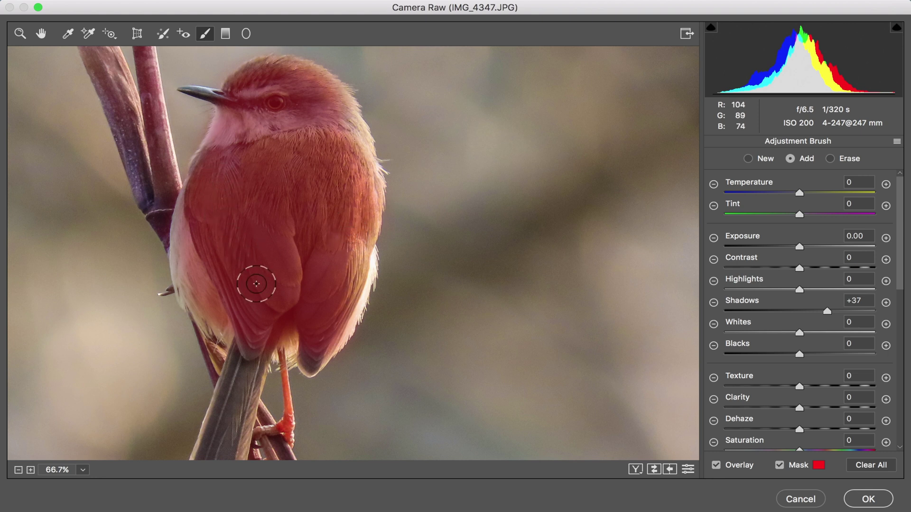
Extend the painted mask over the bird's lower body and down the full length of its tail
key("super+equal")
scroll(274, 302, "left", 3)
scroll(274, 301, "down", 2)
mouse_move(268, 164)
left_mouse_down()
mouse_move(238, 220)
mouse_move(193, 380)
mouse_move(214, 408)
left_mouse_up()
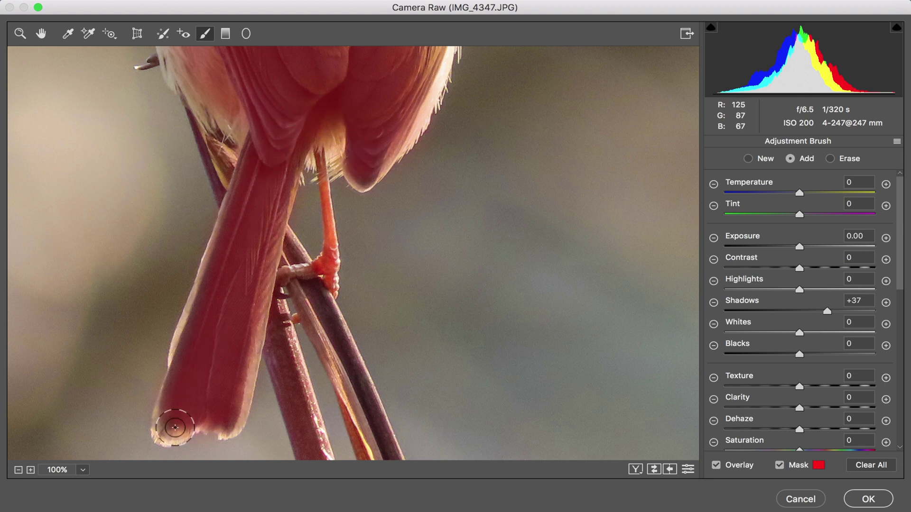
key("super+0")
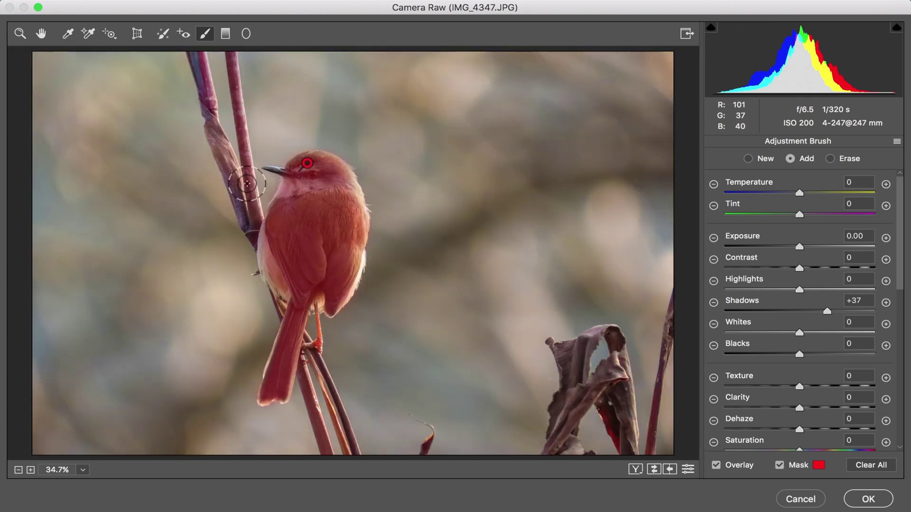
Hide the mask and set the bird's brush adjustment to Shadows +46, Texture +18 and Clarity +12
left_click(779, 464)
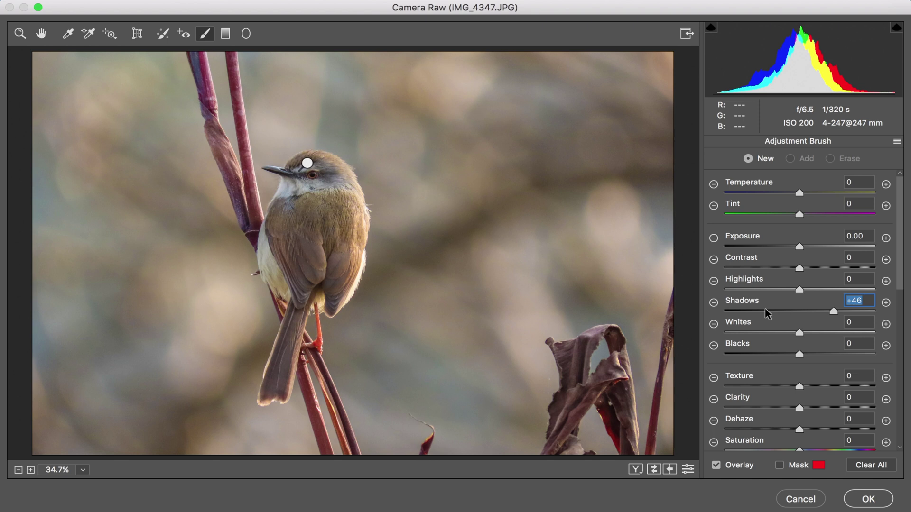
left_click(816, 388)
left_click_drag(818, 385, 820, 407)
left_click(818, 406)
scroll(844, 383, "down", 3)
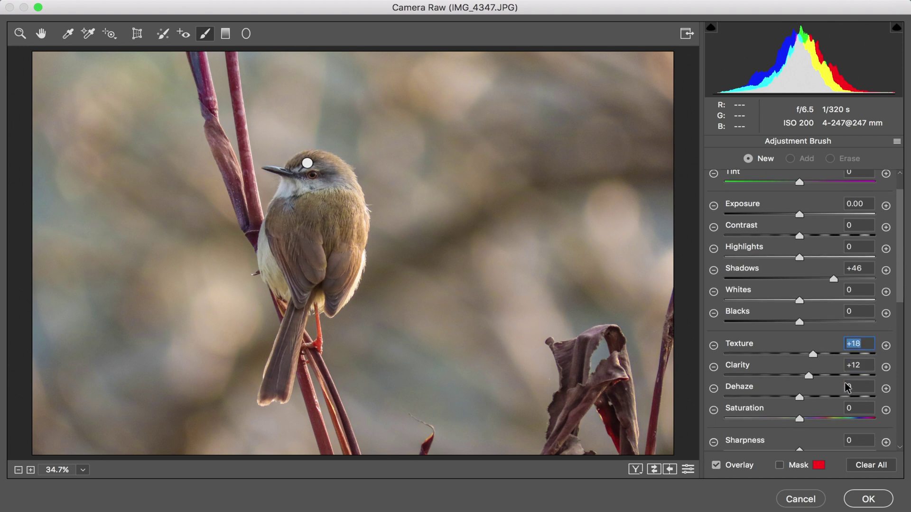
Set the bird's brush adjustment to Saturation +31 and Sharpness +30
left_click_drag(815, 408, 836, 407)
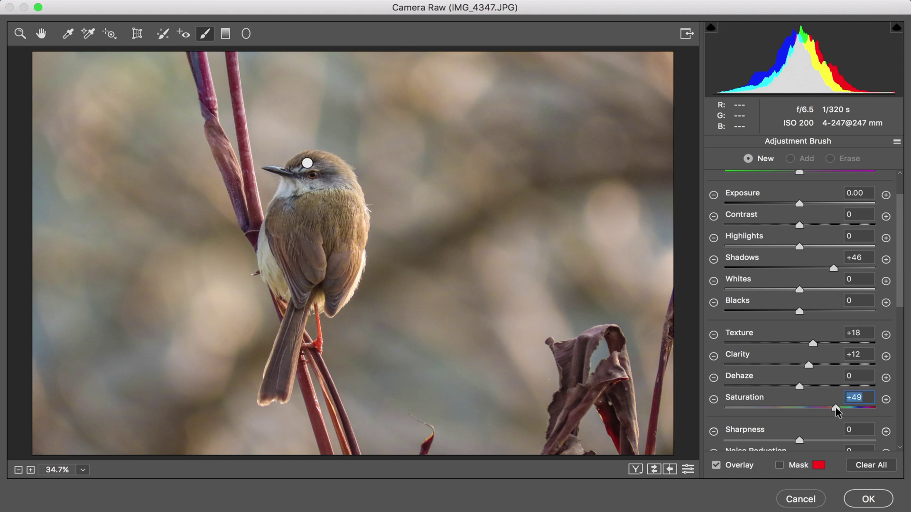
scroll(818, 407, "down", 2)
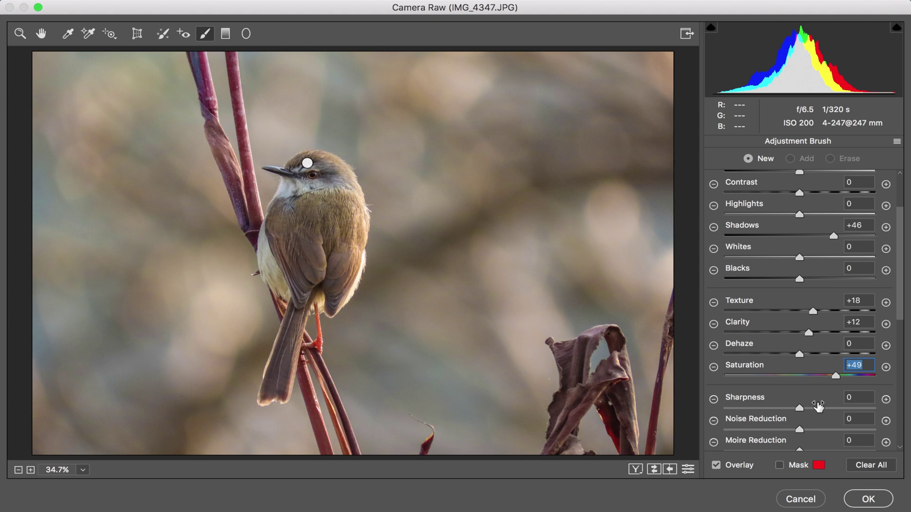
left_click_drag(822, 408, 832, 409)
left_click(308, 162)
key("super+equal")
scroll(616, 167, "left", 5)
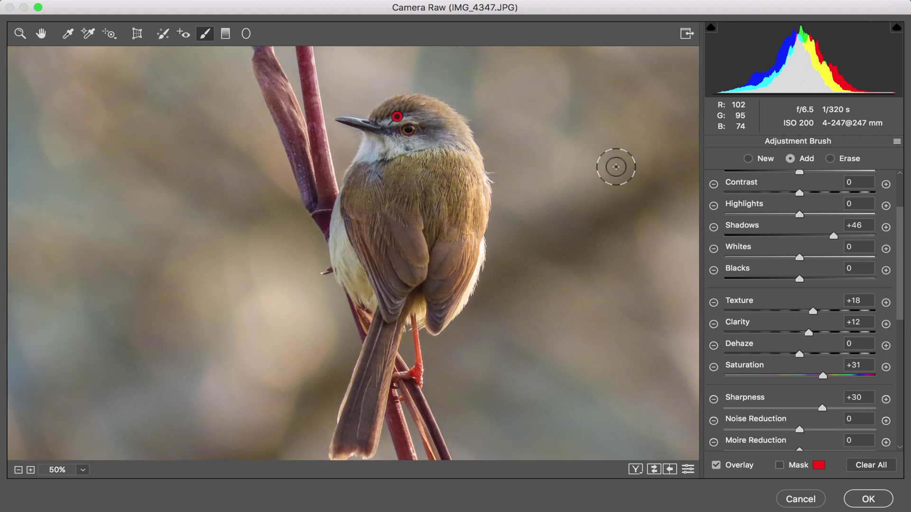
Compare the bird with and without the adjustments applied
key("Delete")
key("super+z")
key("super+z")
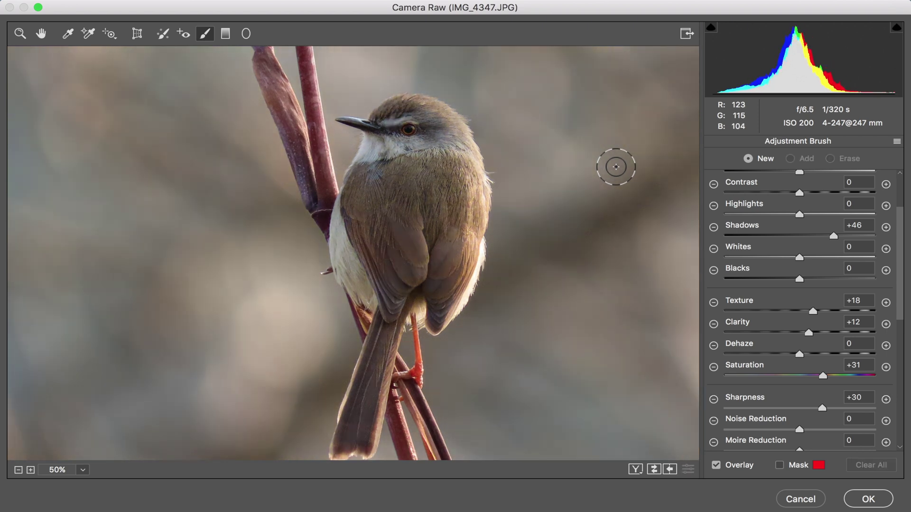
key("super+z")
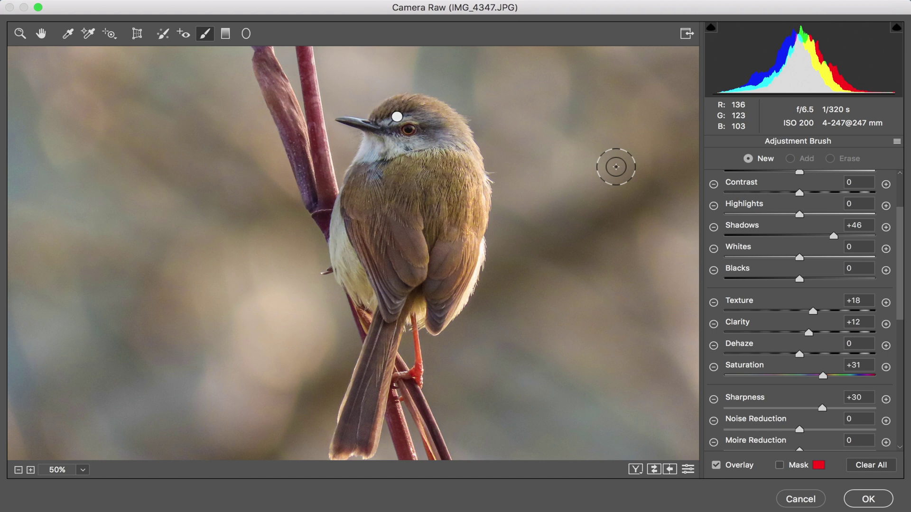
Set the brush adjustment's Contrast to +21 and the photo's overall Contrast to +43
key("super+0")
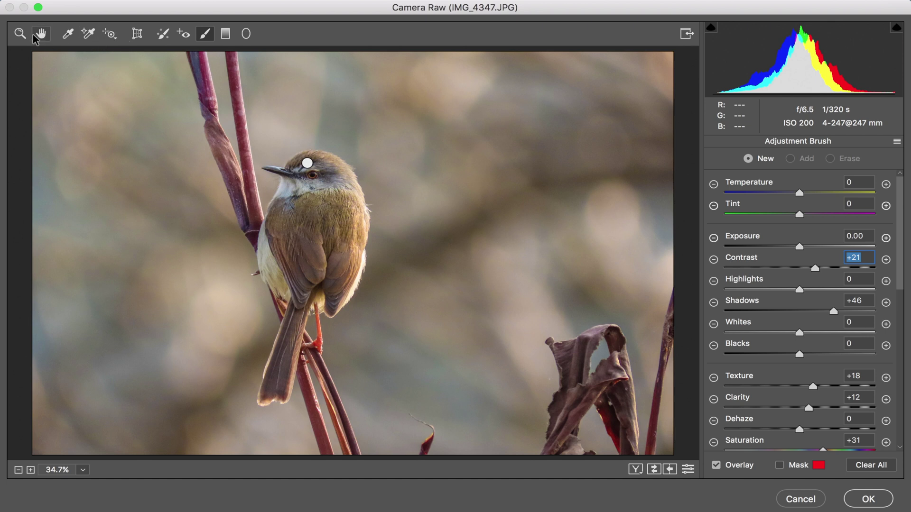
left_click(20, 33)
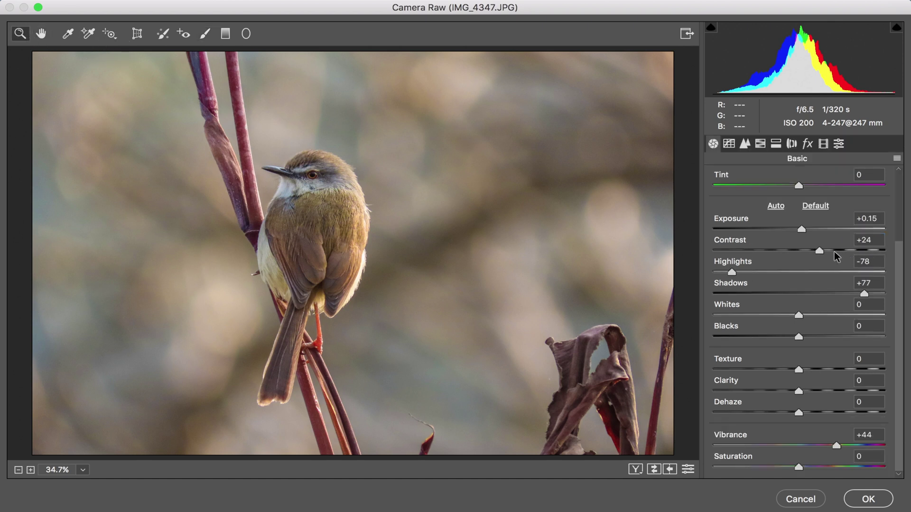
left_click_drag(833, 251, 834, 251)
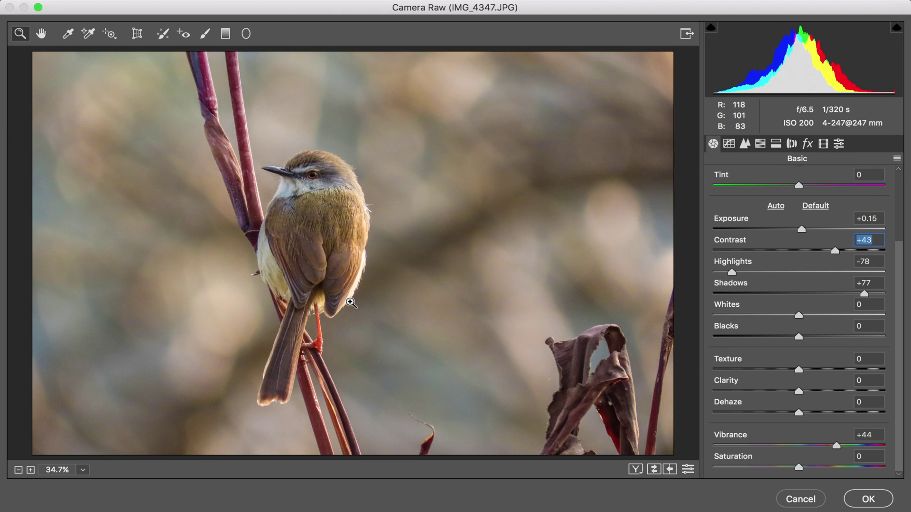
Reset the Adjustment Brush's local correction settings and set Highlights to -86 for a new adjustment
left_click(204, 33)
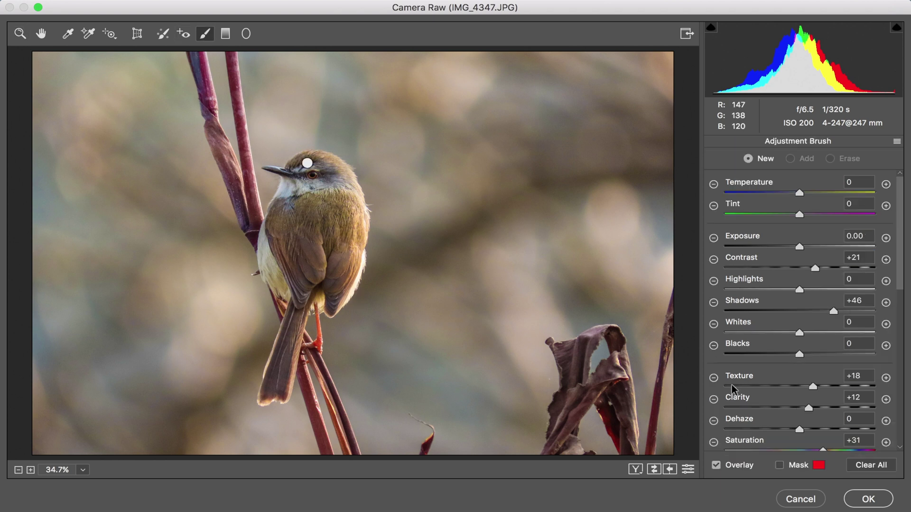
left_click(895, 142)
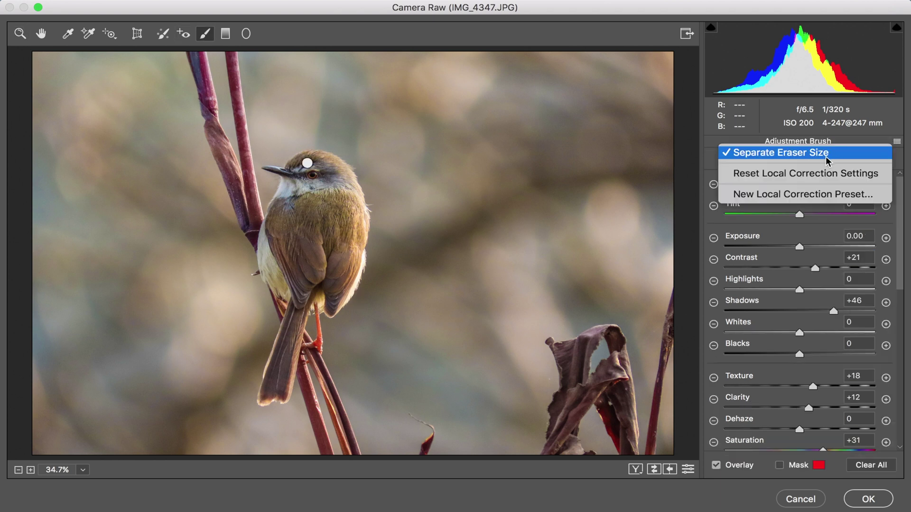
left_click(812, 175)
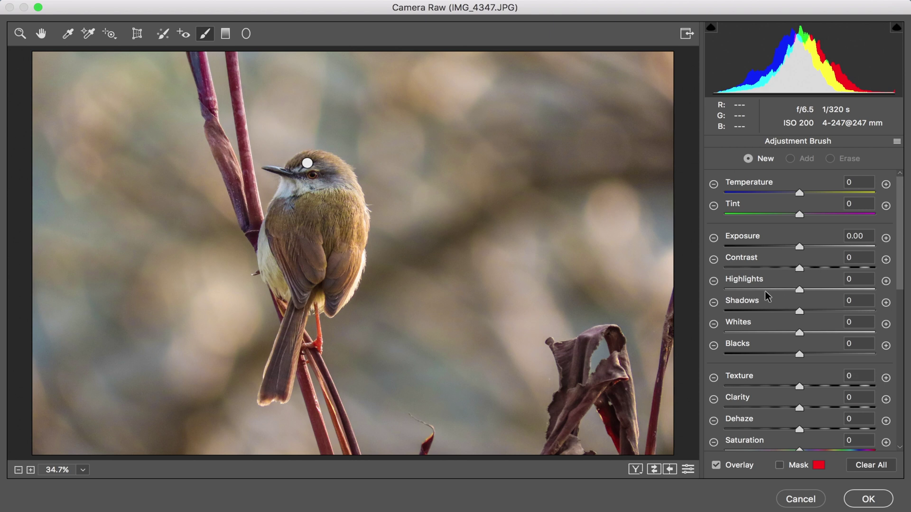
left_click_drag(738, 289, 735, 290)
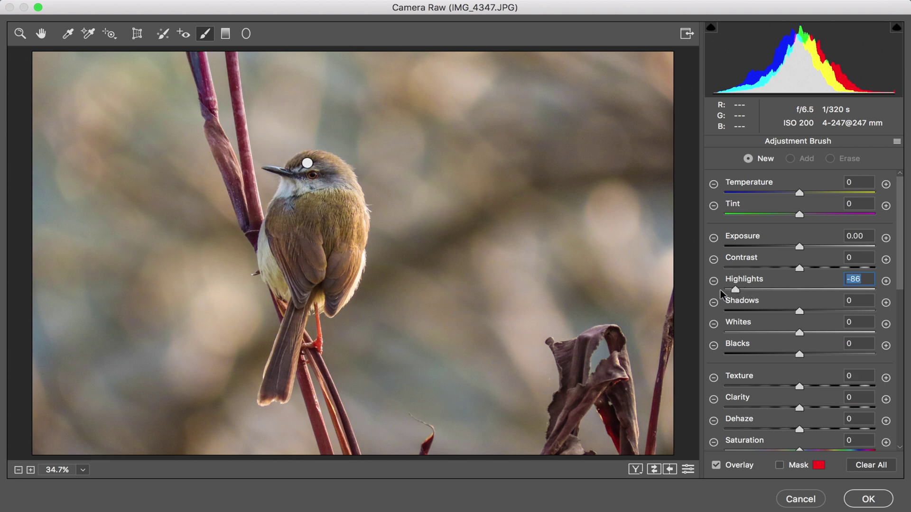
Paint the new brush adjustment over the bright white feathers along the edge of the bird's right flank
left_click(376, 269)
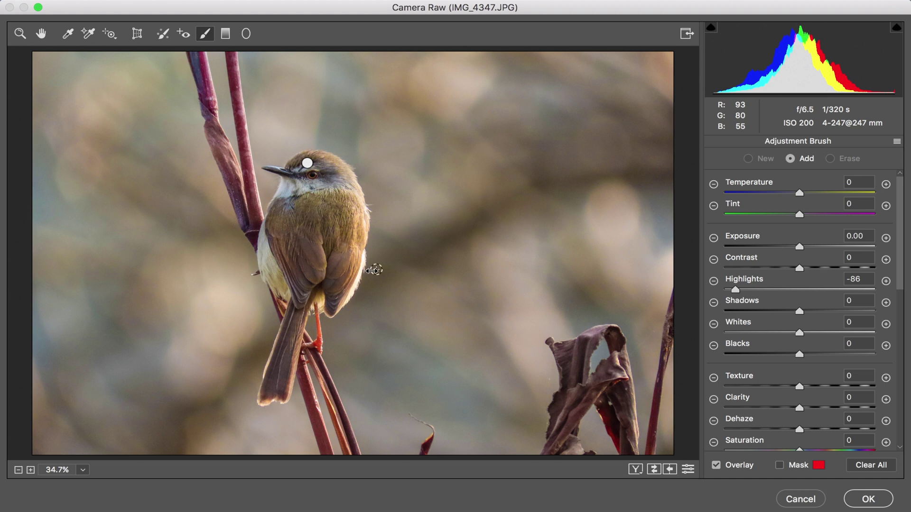
left_click(372, 269, "super")
scroll(372, 269, "down", 5)
scroll(372, 269, "right", 3)
mouse_move(363, 129)
left_mouse_down()
mouse_move(348, 214)
mouse_move(288, 326)
left_mouse_up()
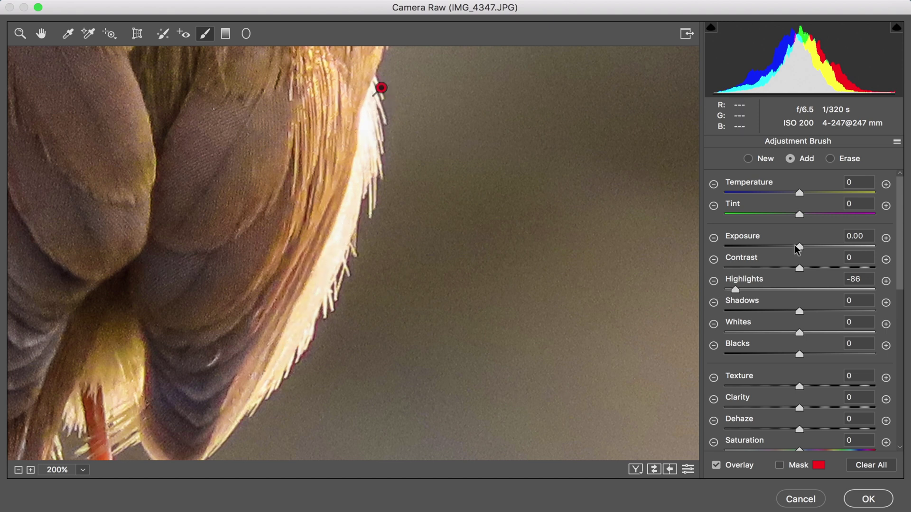
Set the feather-edge adjustment's Exposure to -1.35
left_click_drag(799, 246, 746, 255)
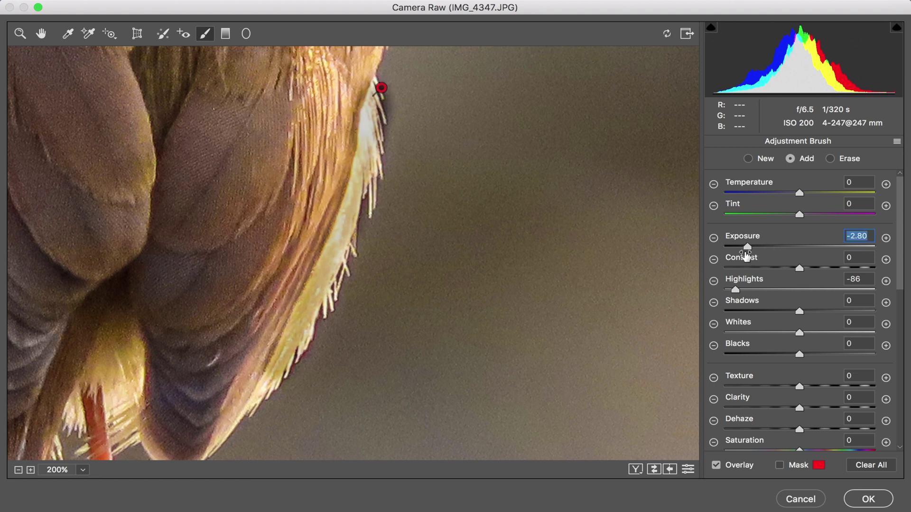
key("Tab")
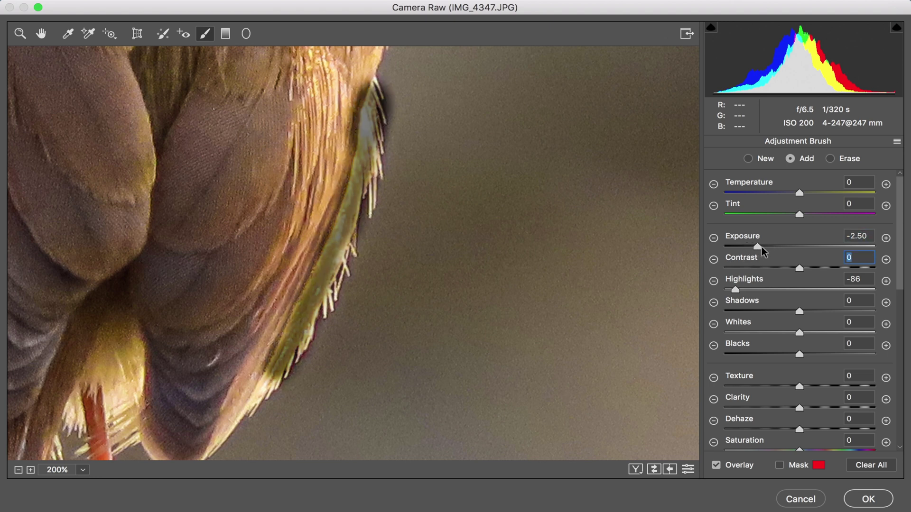
left_click_drag(775, 247, 776, 247)
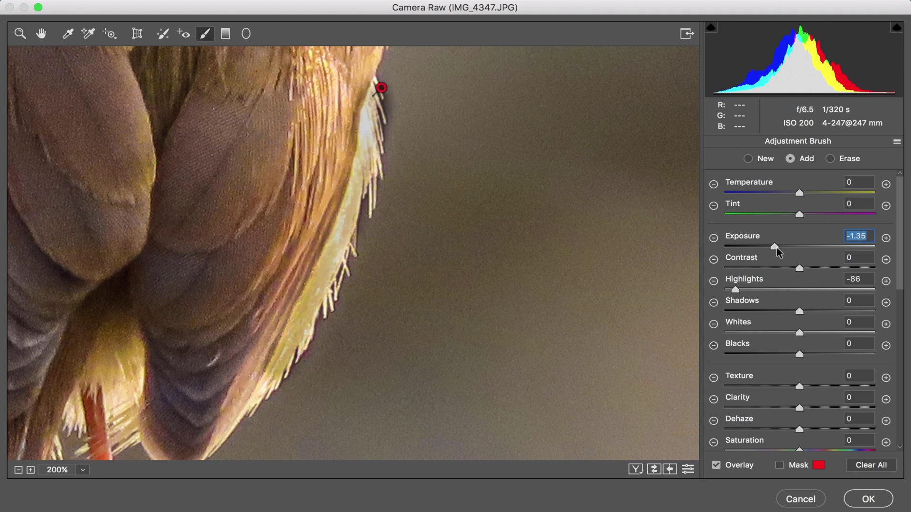
Show the feather-edge mask and limit it with a Luminance range mask set to 92/100
scroll(801, 350, "down", 3)
scroll(800, 350, "down", 3)
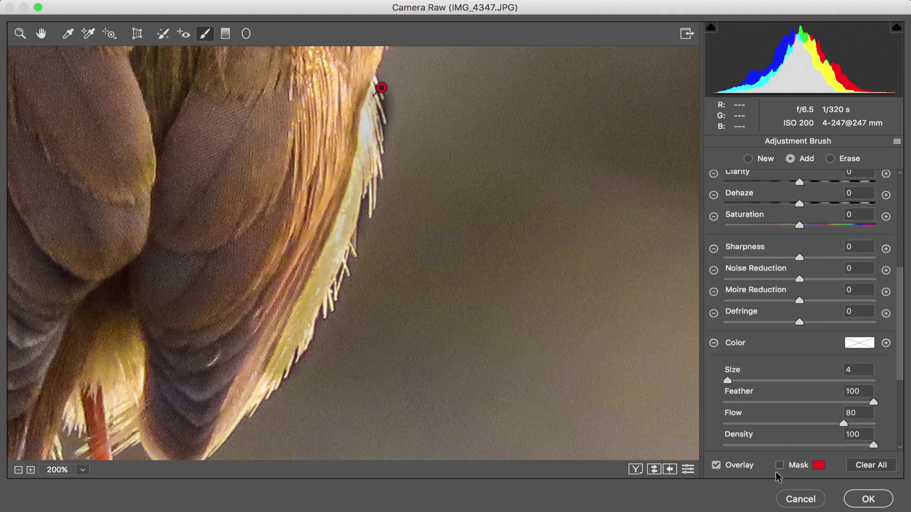
left_click(779, 466)
scroll(821, 348, "down", 3)
left_click(819, 332)
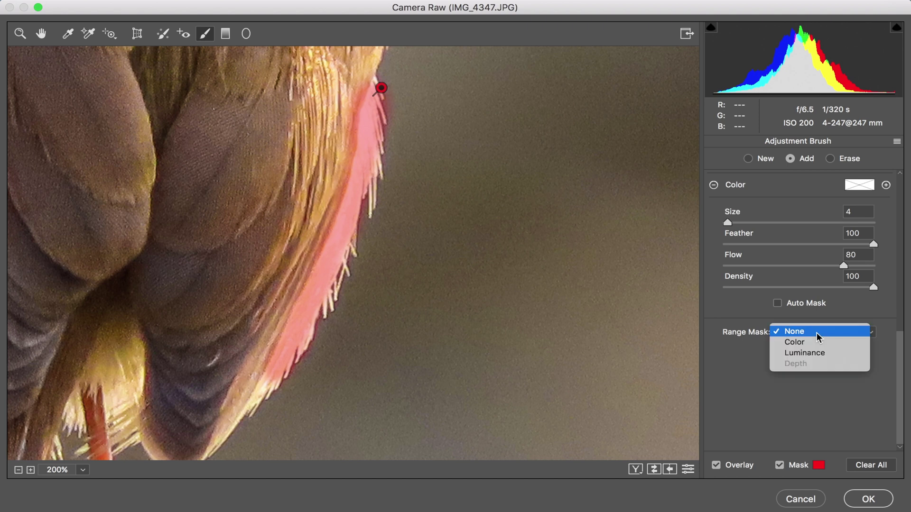
left_click(818, 355)
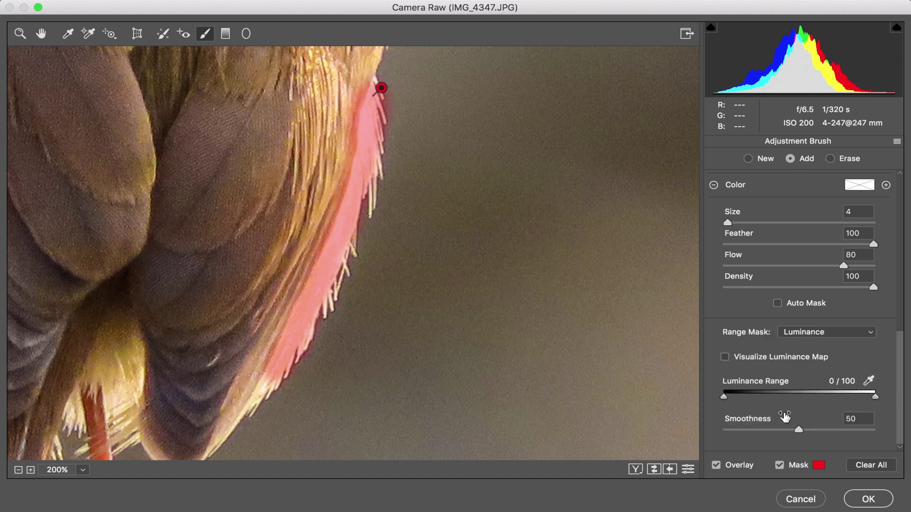
left_click_drag(724, 397, 864, 397)
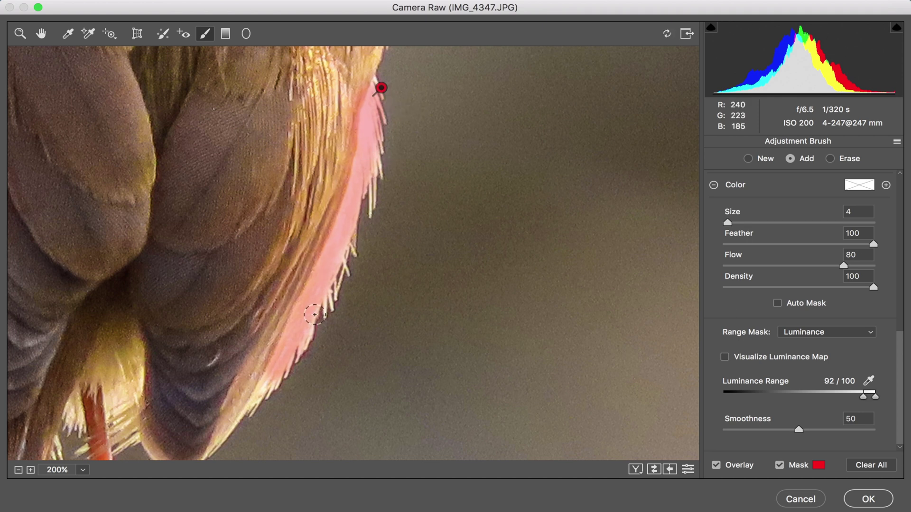
Brush over the feather edge again, raise the lower limit of the luminance range further and hide the mask
mouse_move(374, 140)
left_mouse_down()
mouse_move(367, 220)
mouse_move(305, 338)
mouse_move(380, 87)
left_mouse_up()
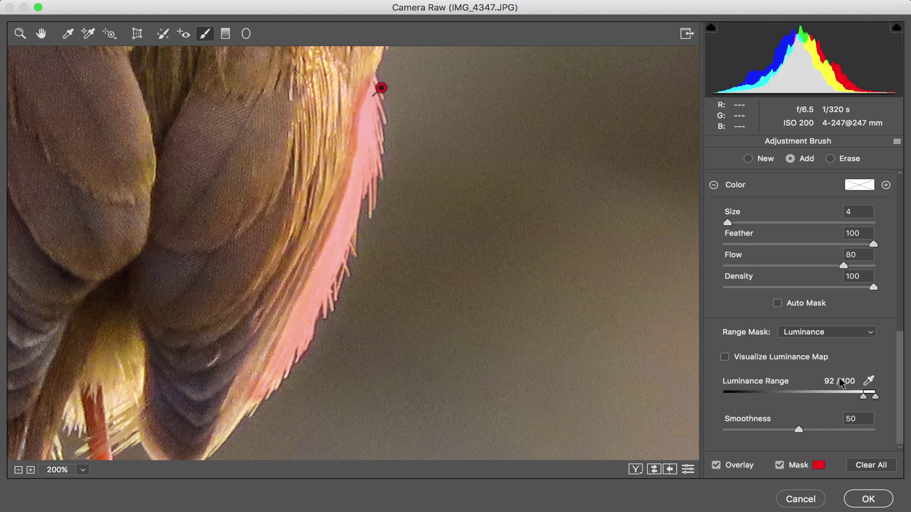
left_click_drag(862, 397, 874, 399)
left_click(779, 466)
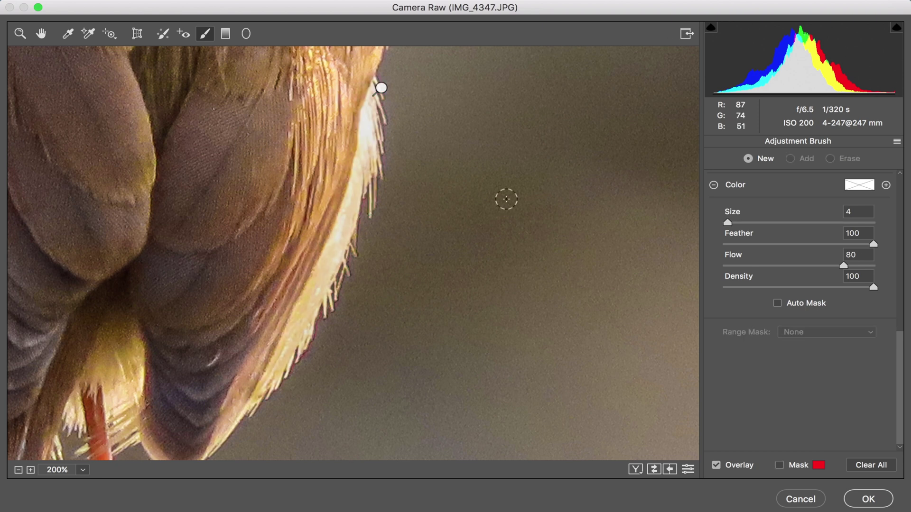
key("super+0")
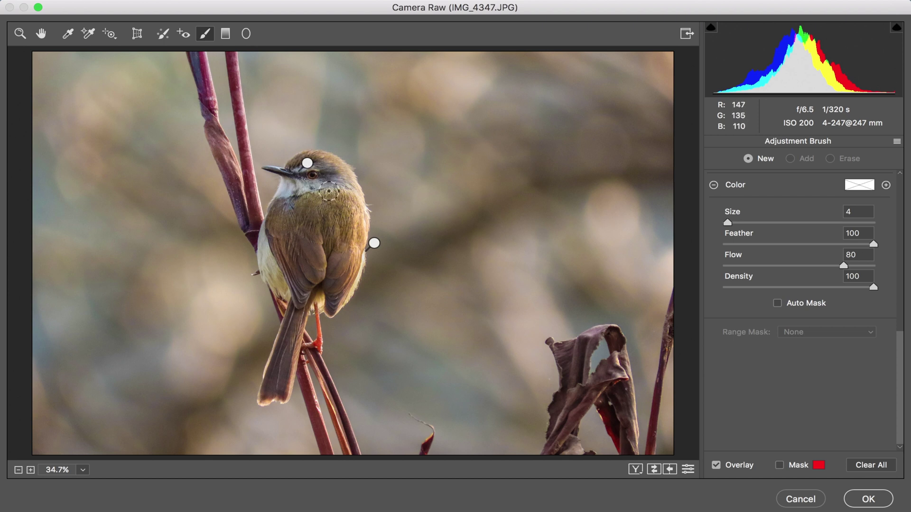
Reset the local corrections and brush a new adjustment with Exposure +0.65 over the bird's throat, face and pale belly
left_click(896, 141)
left_click(833, 173)
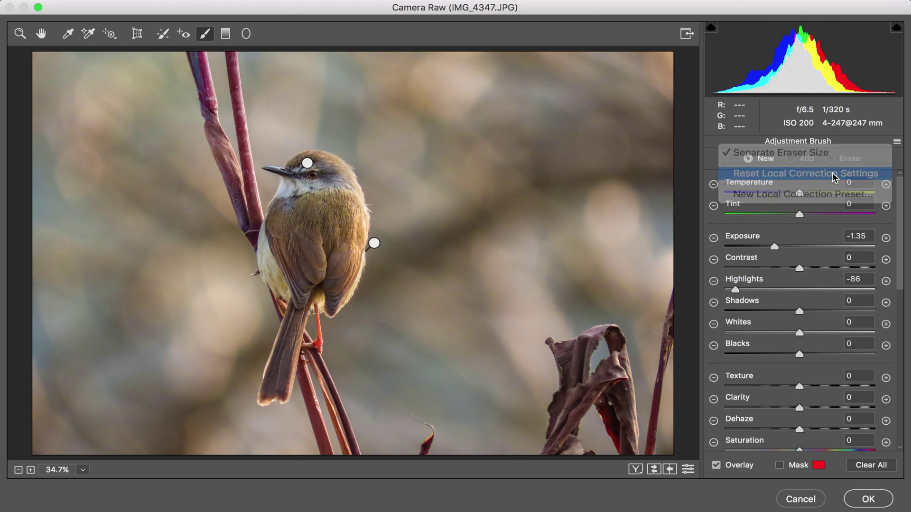
left_click(810, 246)
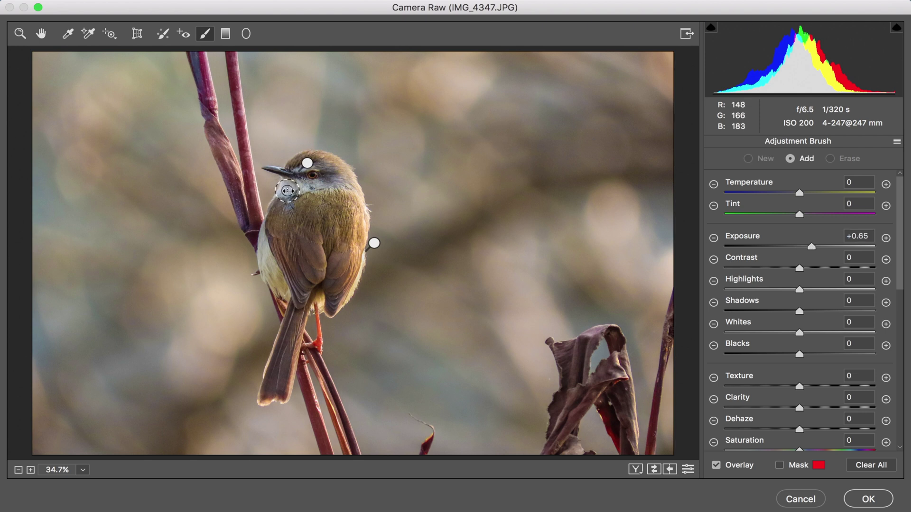
mouse_move(322, 184)
left_mouse_down()
mouse_move(320, 171)
mouse_move(299, 186)
mouse_move(314, 169)
mouse_move(332, 175)
mouse_move(309, 171)
mouse_move(304, 180)
left_mouse_up()
left_click_drag(280, 232, 303, 290)
Leave the Adjustment Brush and compare the whole photo with and without the edits
left_click(19, 32)
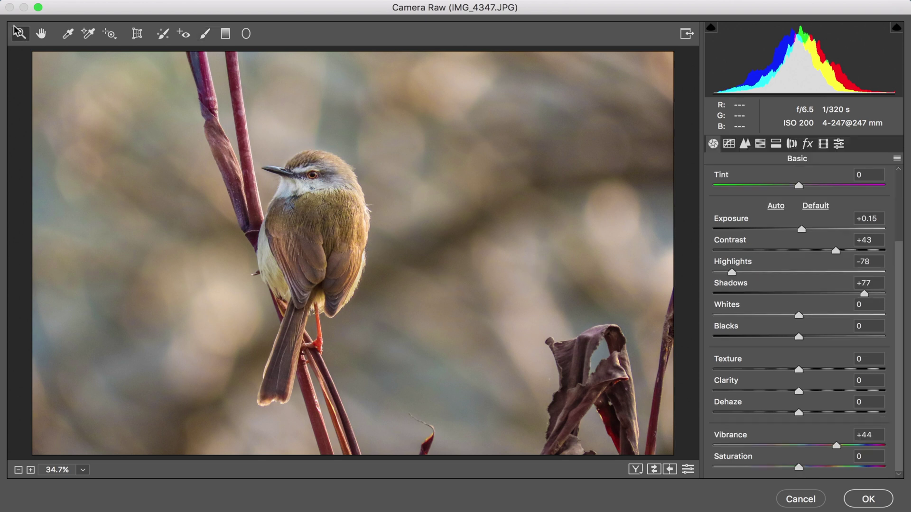
key("super+alt+p")
key("super+alt+p")
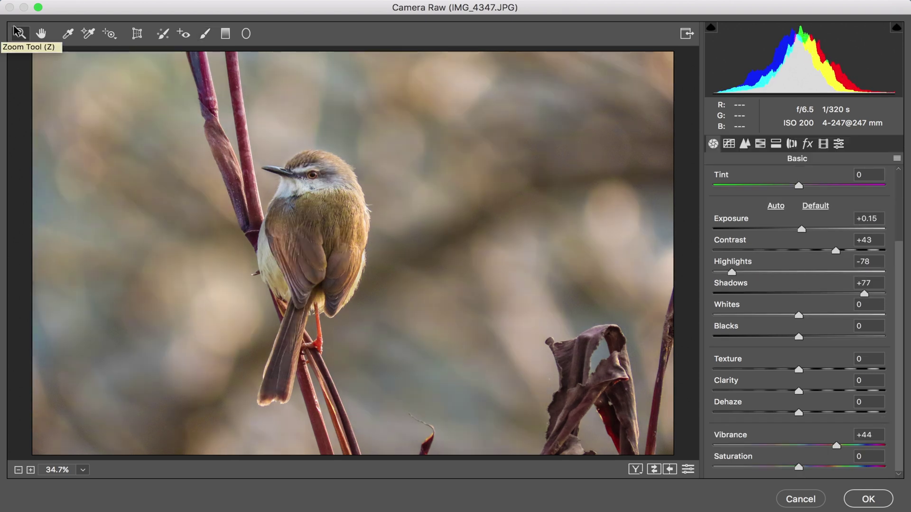
key("super+alt+p")
key("super+alt+p")
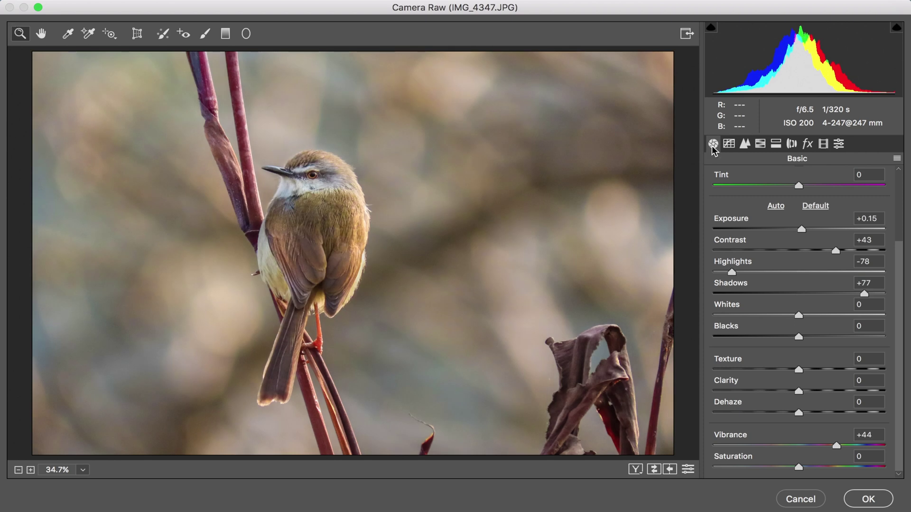
Set sharpening Amount to 52 with Masking 64 and luminance noise reduction to 12, and compare with the original
left_click(746, 143)
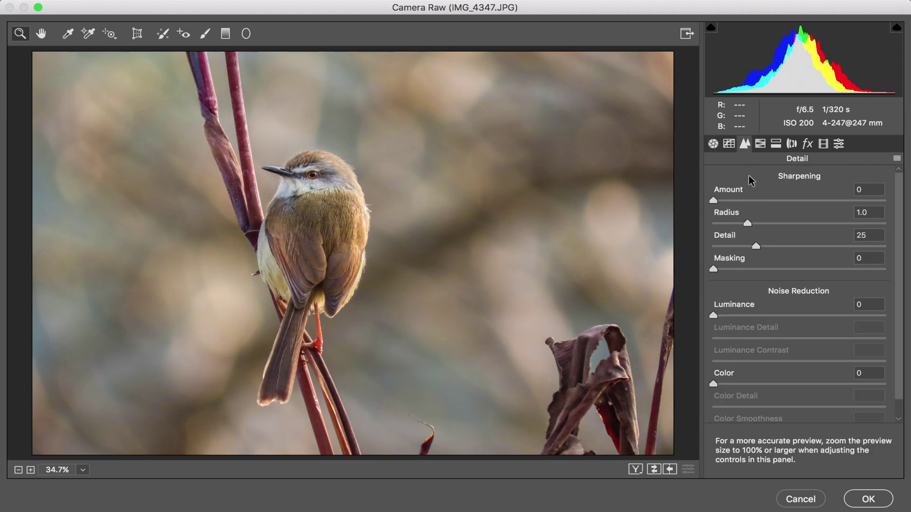
left_click(752, 201)
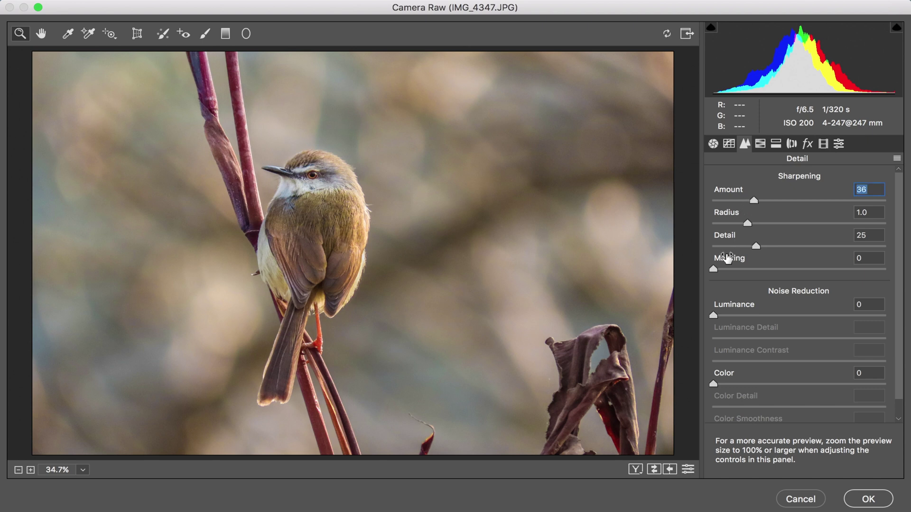
left_click_drag(716, 267, 824, 269)
left_click(773, 201)
left_click_drag(730, 313, 734, 313)
key("super+alt+p")
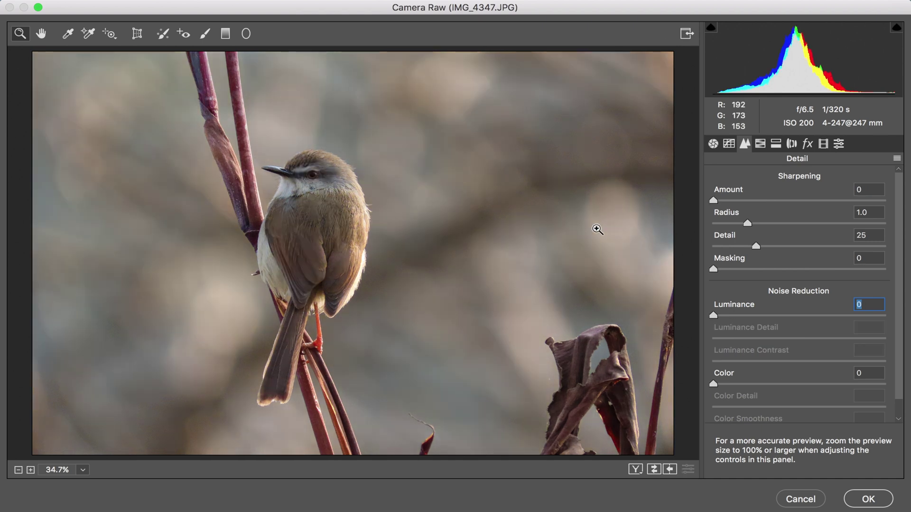
key("super+alt+p")
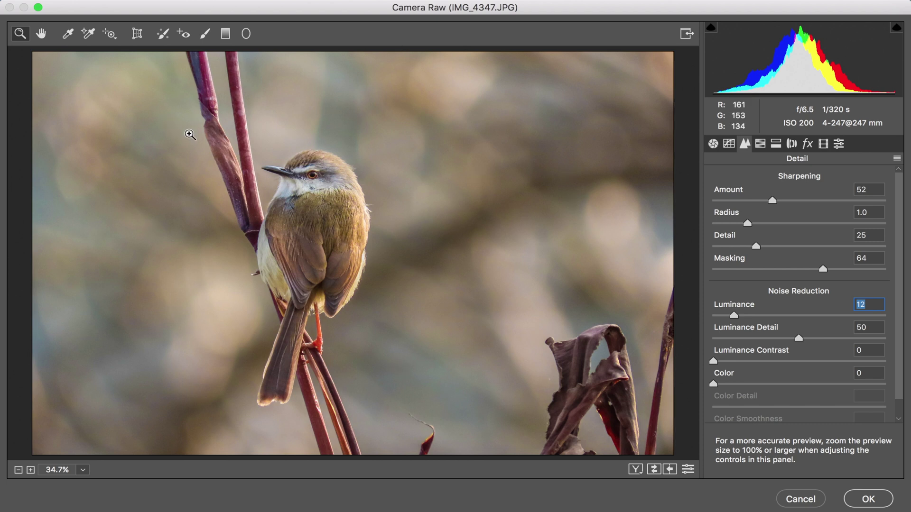
Add a reset graduated filter from the photo's lower-left corner to the bird's feet with Exposure -0.75, Contrast +33 and Shadows -38
left_click(226, 37)
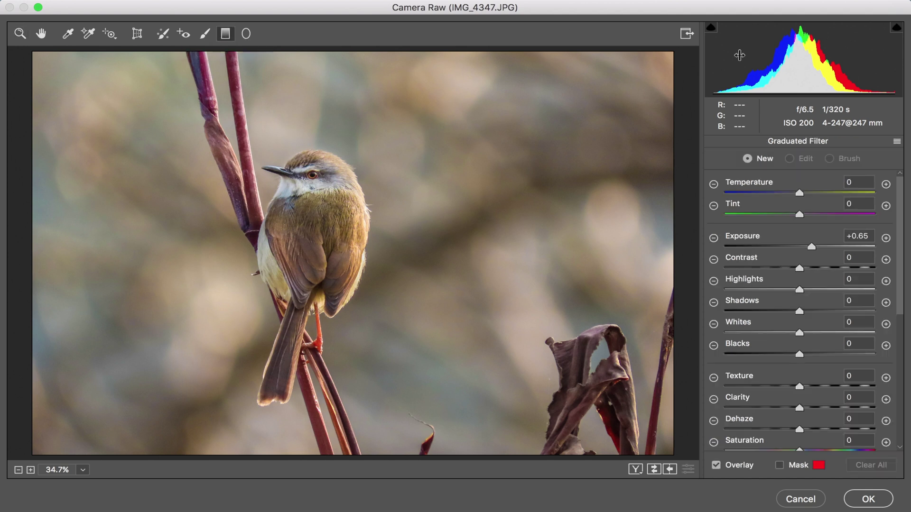
left_click(896, 141)
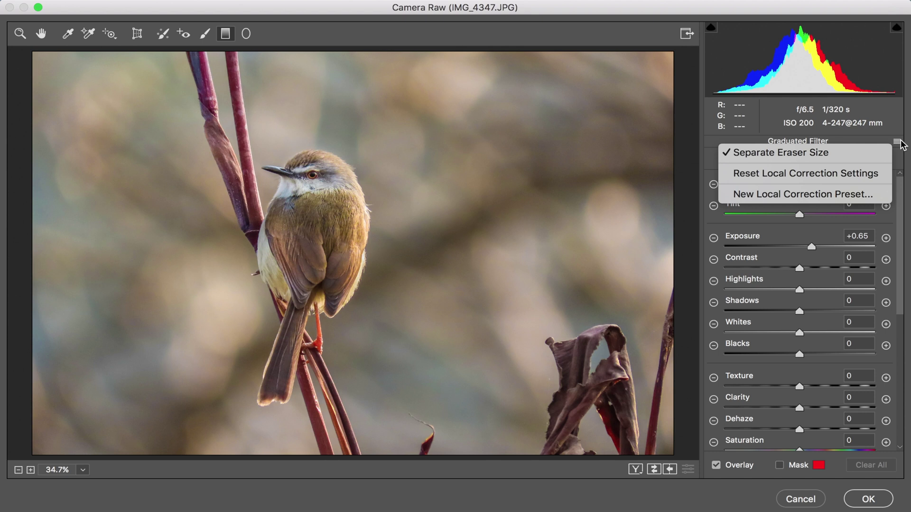
left_click(822, 173)
left_click(787, 246)
left_click_drag(10, 433, 303, 352)
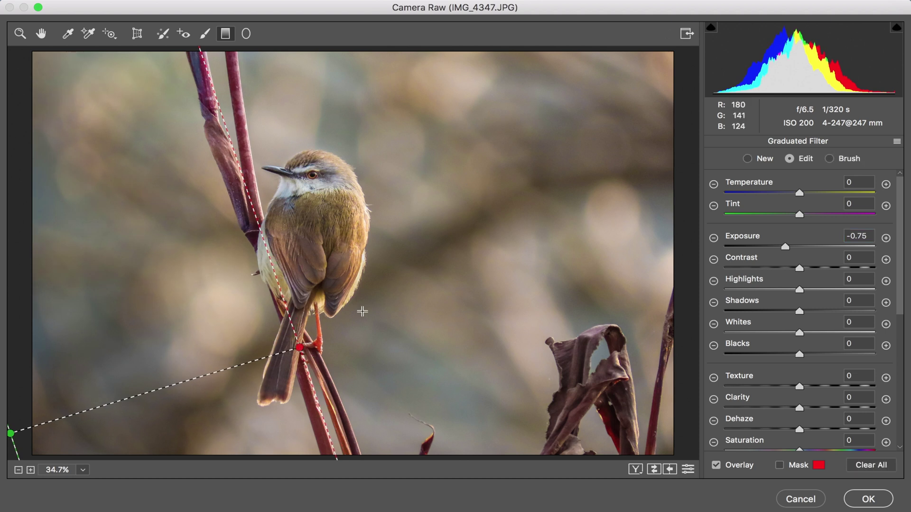
left_click_drag(799, 268, 824, 268)
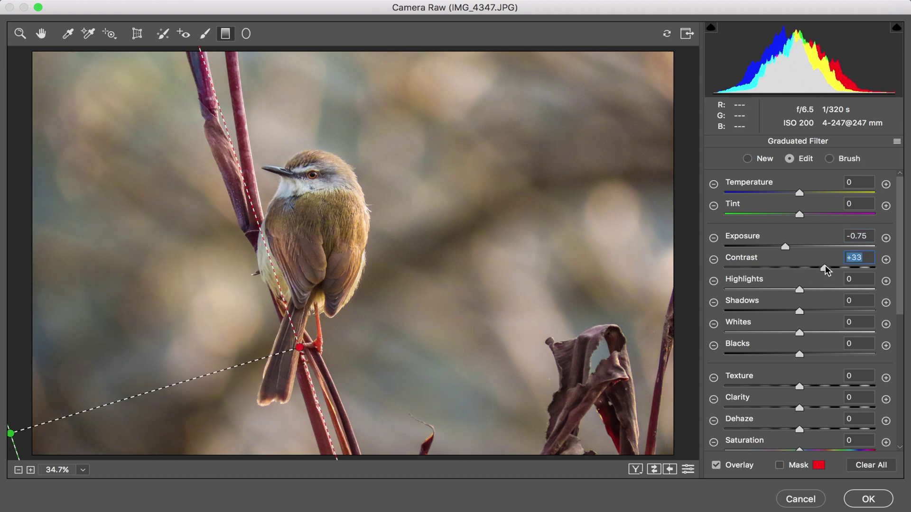
left_click(770, 311)
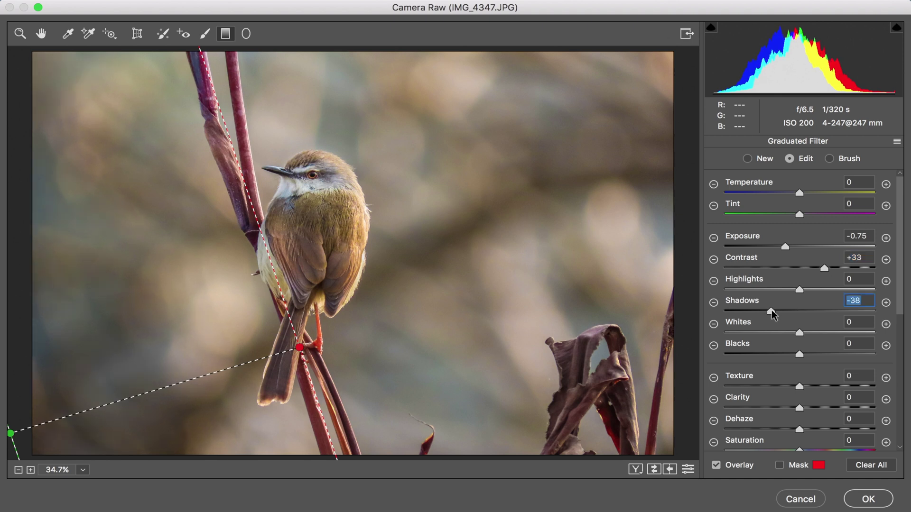
Add a second graduated filter with reset settings from the photo's upper-right corner to just beside the bird
left_click(748, 160)
left_click(897, 143)
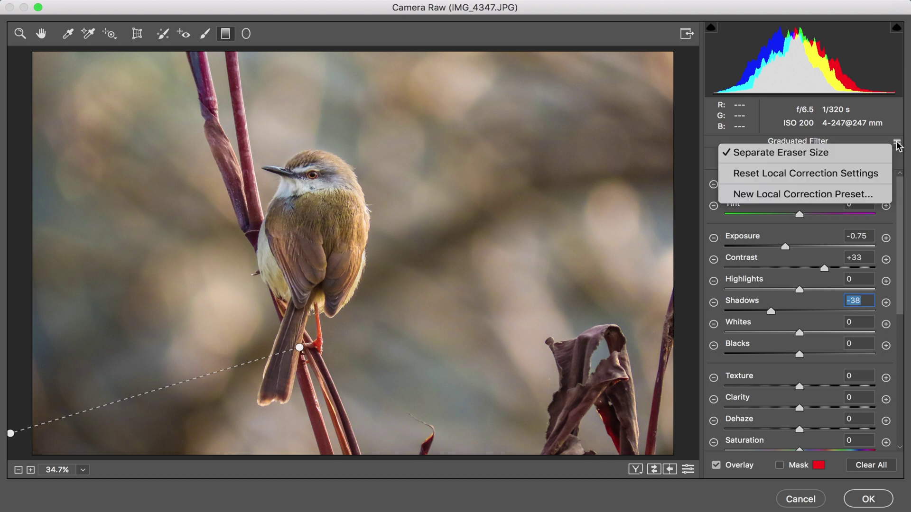
left_click(866, 174)
left_click_drag(682, 50, 401, 209)
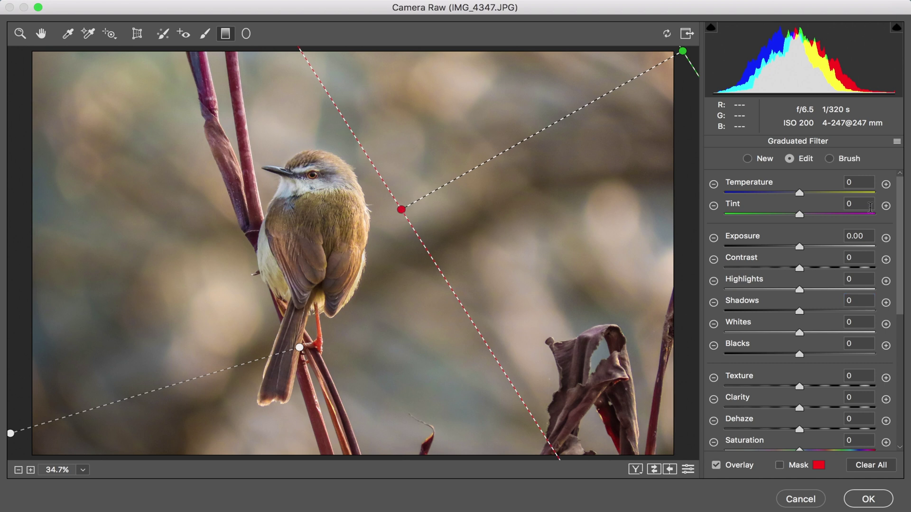
Raise the second graduated filter's Temperature, Highlights and Exposure, and move its end point slightly lower
left_click(821, 193)
left_click_drag(816, 289, 843, 287)
left_click_drag(800, 246, 815, 245)
left_click_drag(402, 209, 409, 237)
left_click_drag(814, 246, 817, 246)
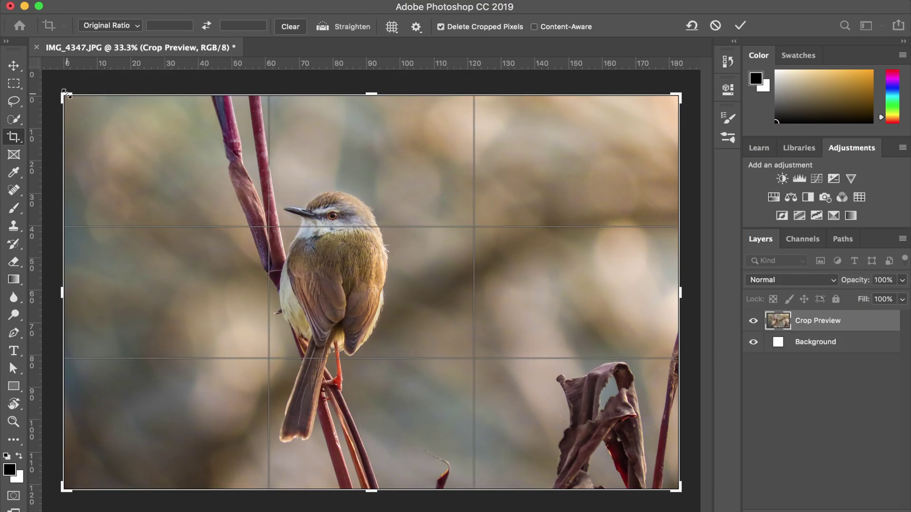
Crop the photo in the main Photoshop window to about 170 × 113 cm at its original ratio, trimming from the upper-left corner
left_click_drag(67, 94, 90, 102)
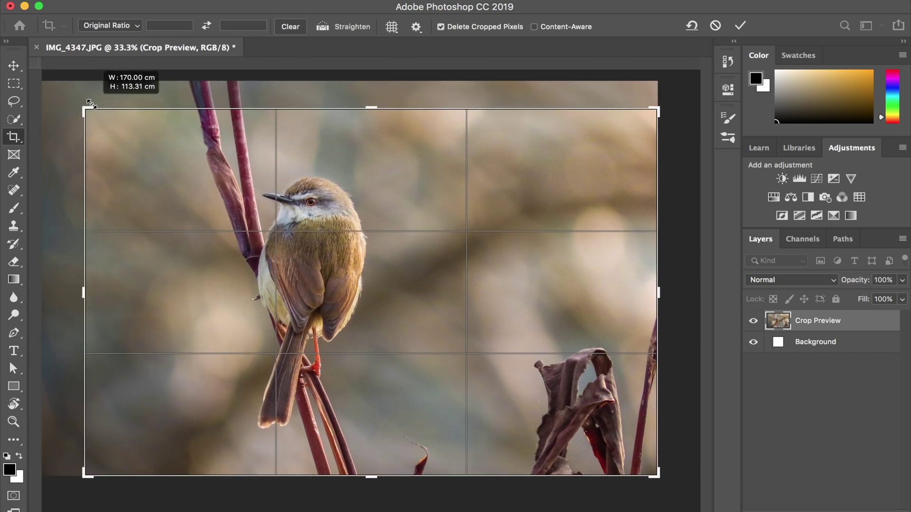
key("Return")
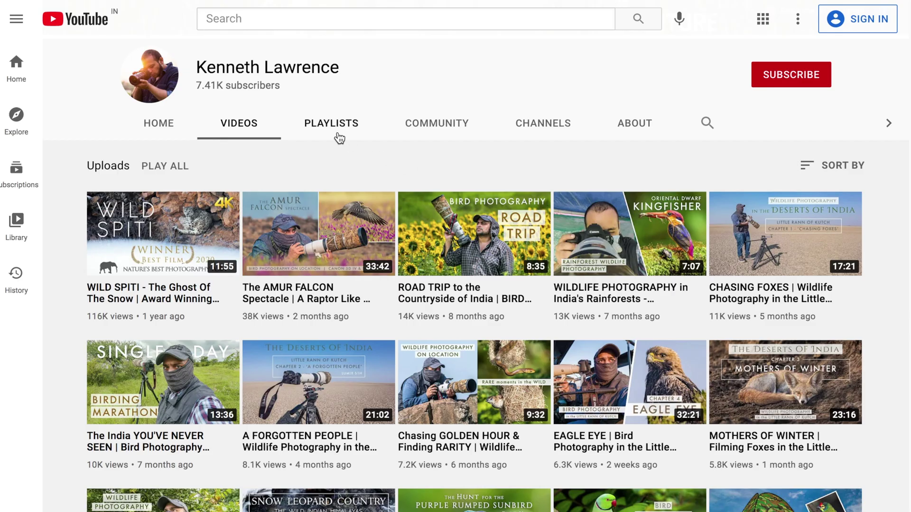
Open the "Photography Tutorials For Beginners" playlist from the YouTube channel's playlists and look through its videos
left_click(337, 136)
scroll(598, 247, "down", 1)
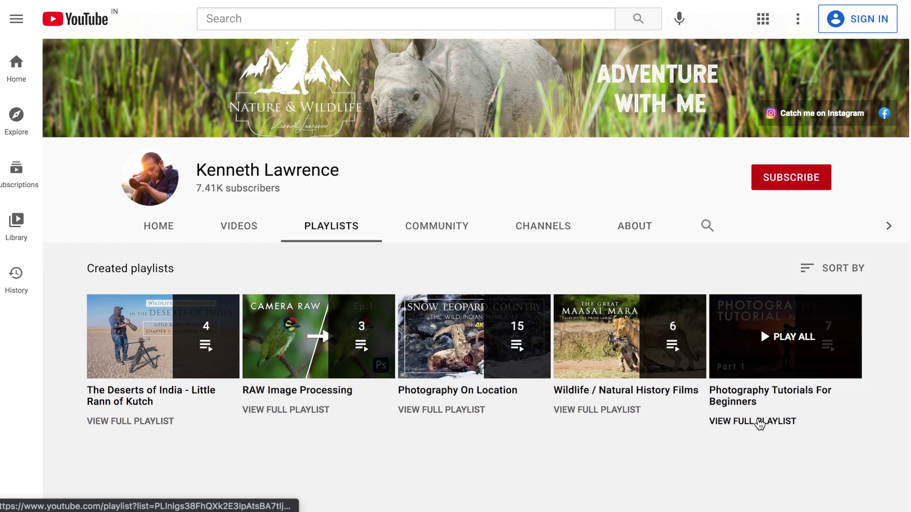
left_click(757, 420)
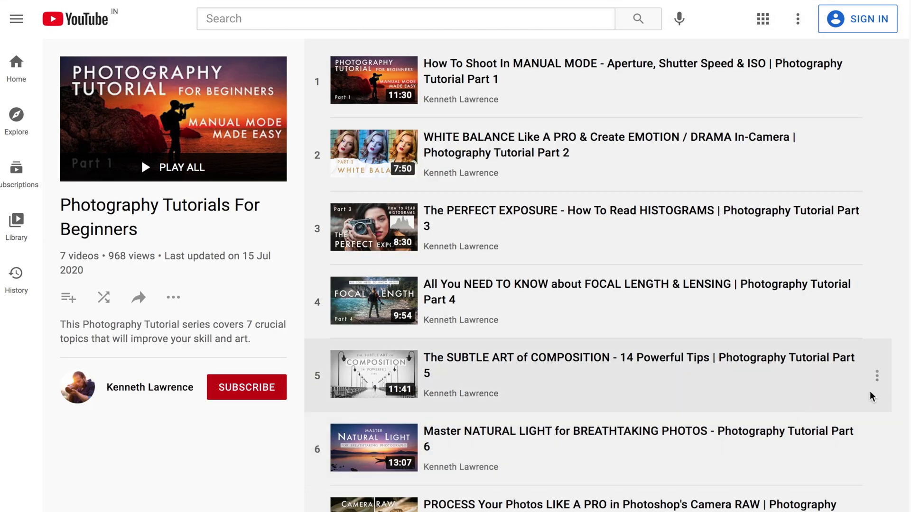
scroll(874, 397, "down", 1)
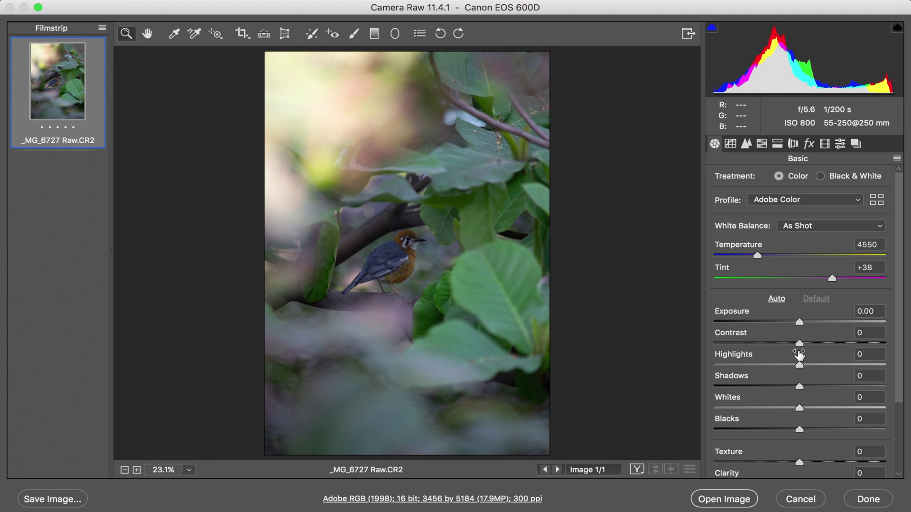
In Camera Raw, set _MG_6727 Raw.CR2 to Highlights -77, Shadows +77, Exposure +0.20, Contrast +51 and Vibrance +20
left_click_drag(771, 373, 733, 366)
left_click_drag(831, 386, 865, 385)
left_click_drag(801, 322, 843, 341)
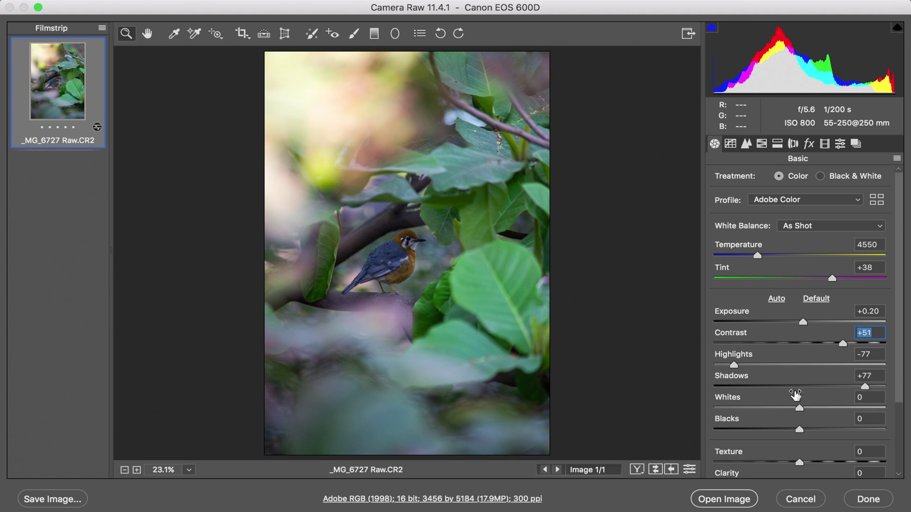
scroll(849, 386, "down", 3)
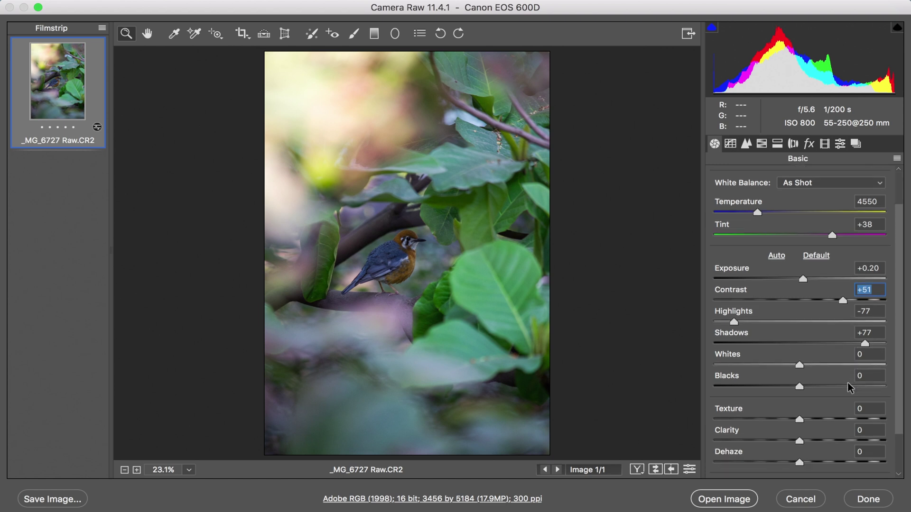
scroll(815, 440, "down", 3)
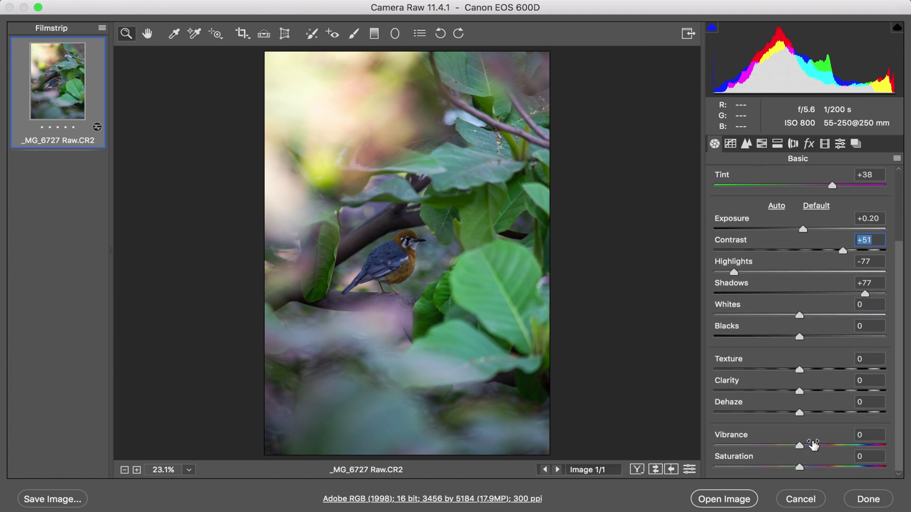
left_click_drag(800, 445, 817, 446)
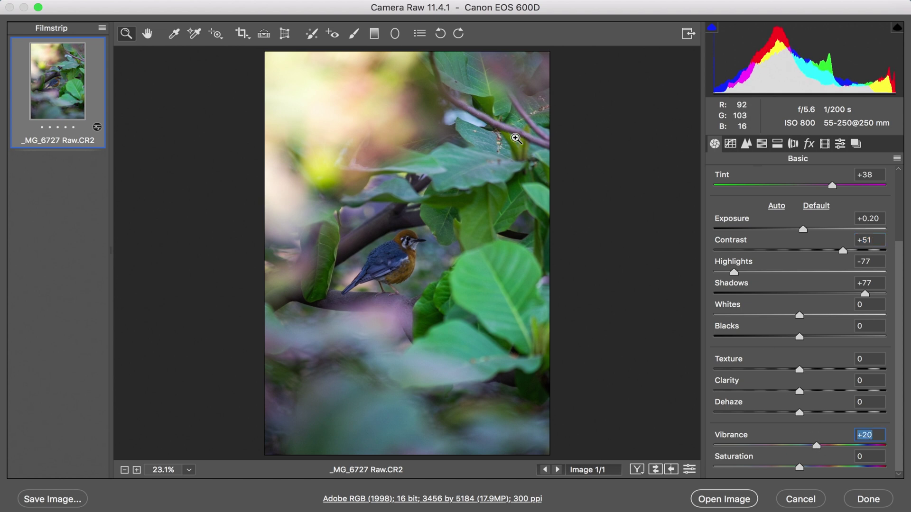
Set the photo's Tint to +22 and the Greens saturation to -28
scroll(796, 283, "up", 2)
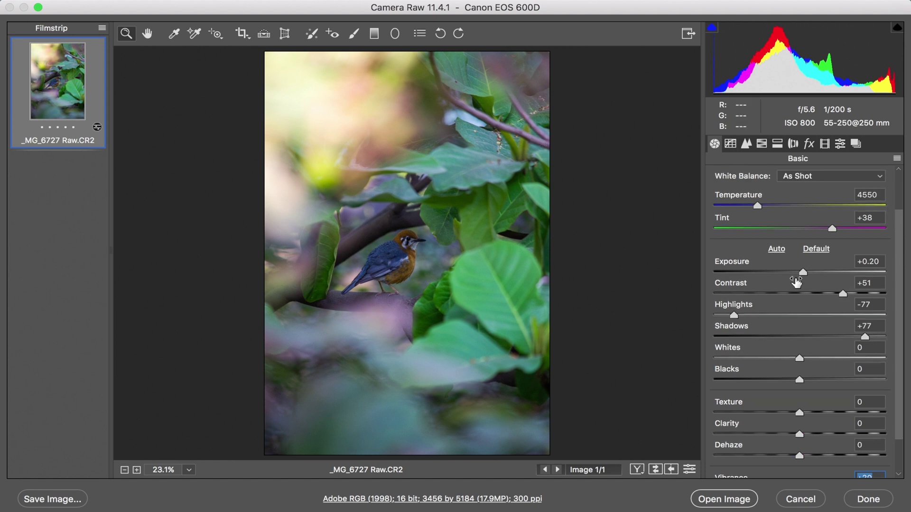
scroll(796, 283, "up", 2)
left_click_drag(832, 260, 819, 261)
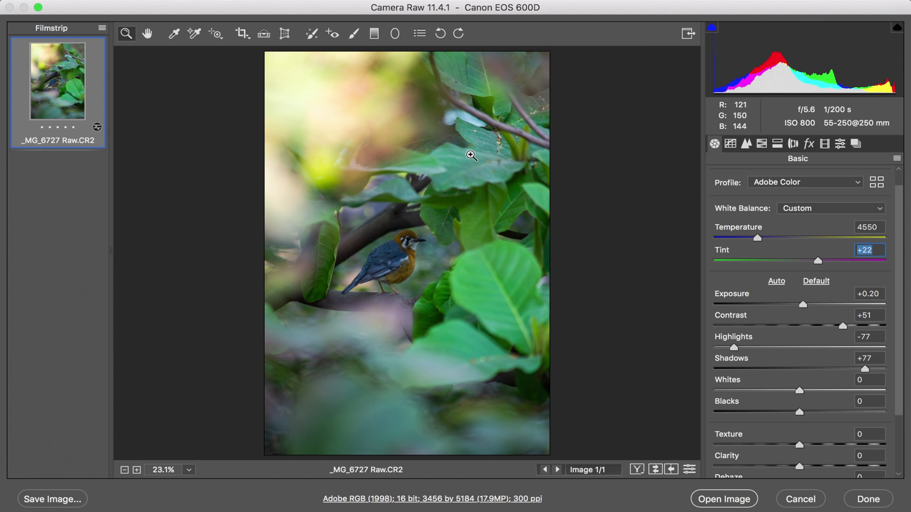
left_click(763, 143)
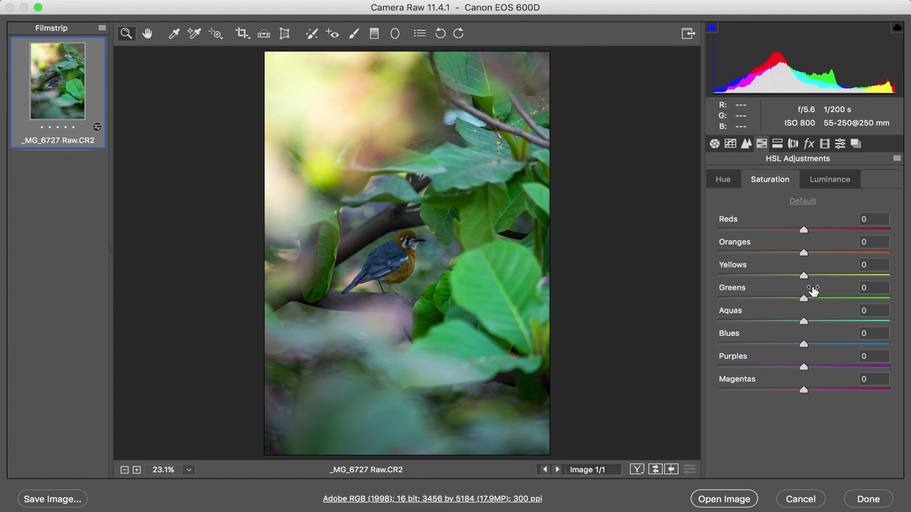
left_click_drag(803, 300, 783, 306)
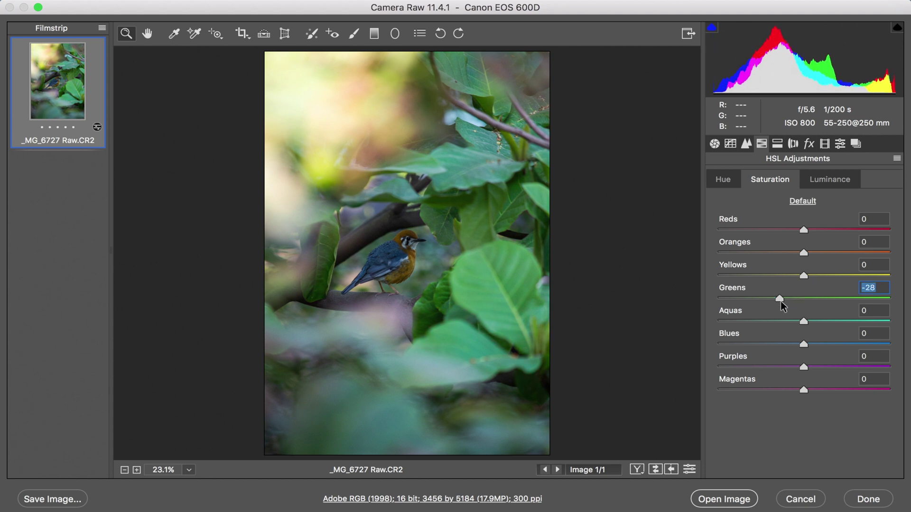
Compare the photo before and after the basic tone and color adjustments
left_click(713, 142)
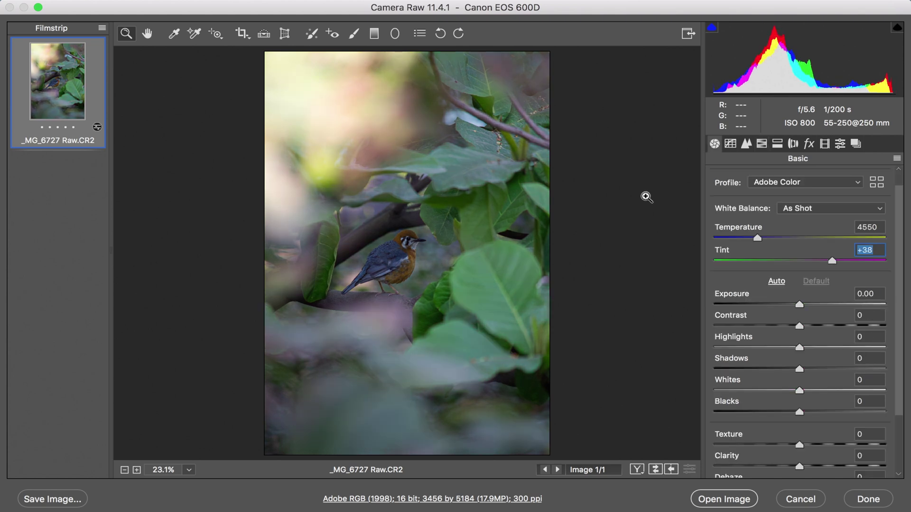
key("p")
key("p")
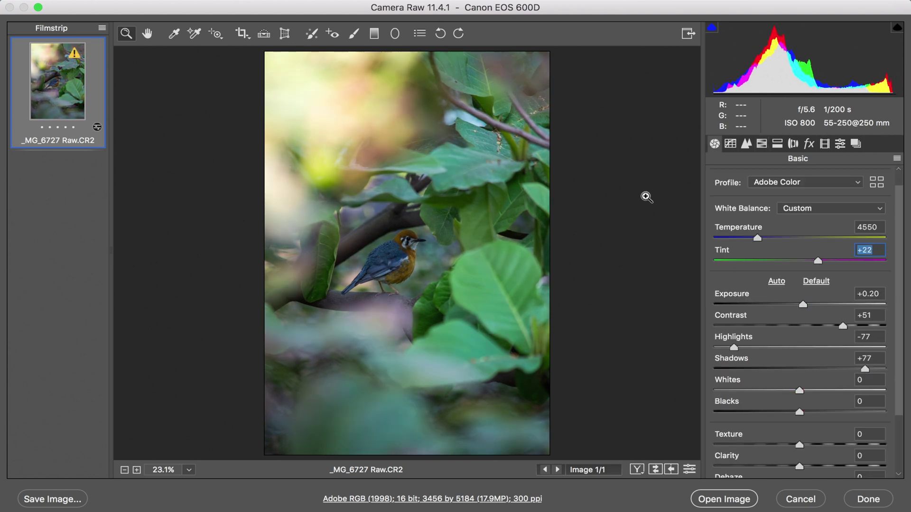
key("p")
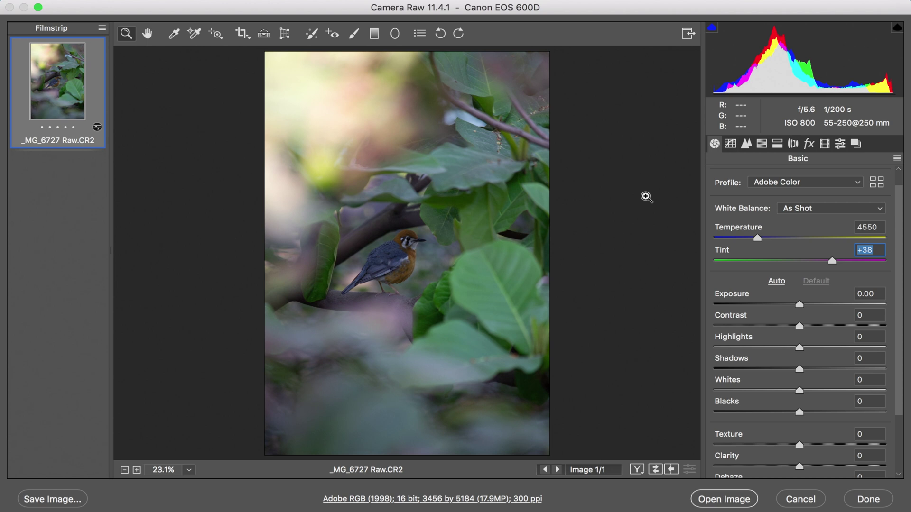
key("p")
Paint over the bird's head and body with the Adjustment Brush at Exposure +0.70 and show the mask
key("k")
key("super+equal")
left_click_drag(802, 246, 812, 247)
mouse_move(418, 201)
left_mouse_down()
mouse_move(370, 247)
mouse_move(404, 280)
mouse_move(376, 234)
left_mouse_up()
key("y")
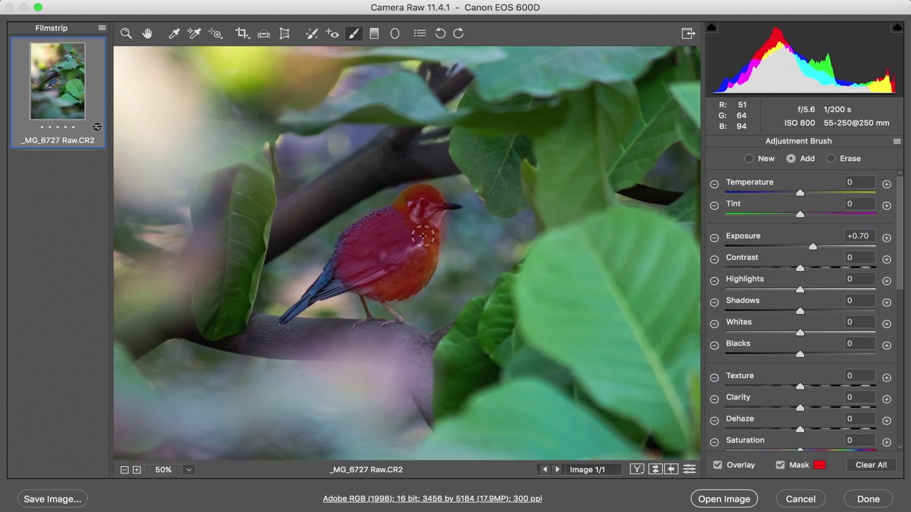
Extend the brush mask along the bird's tail feathers to the tip and check its coverage up to the head
key("super+equal")
key("super+equal")
left_click_drag(179, 413, 328, 280)
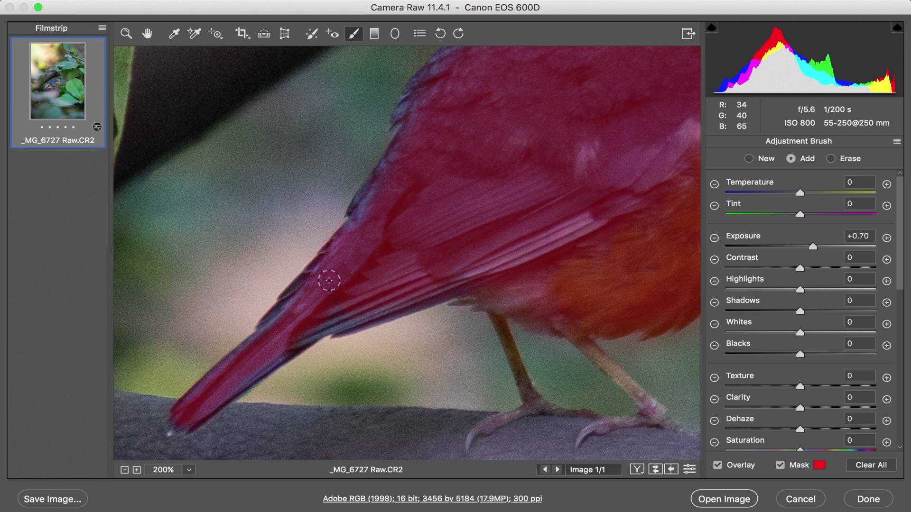
scroll(484, 258, "up", 5)
scroll(379, 277, "up", 5)
scroll(219, 291, "right", 5)
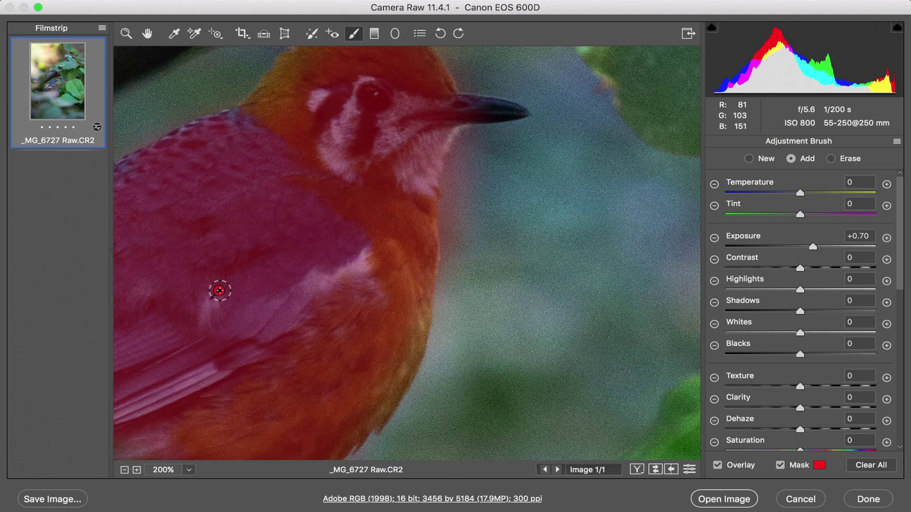
Hide the mask and set the bird's brush adjustment to Exposure +0.60, Shadows +39, Texture +41, Clarity +14 and Sharpness +51
key("super+0")
key("y")
left_click_drag(812, 251, 812, 250)
left_click_drag(817, 311, 829, 311)
left_click_drag(823, 386, 811, 405)
left_click(823, 407)
scroll(811, 405, "down", 5)
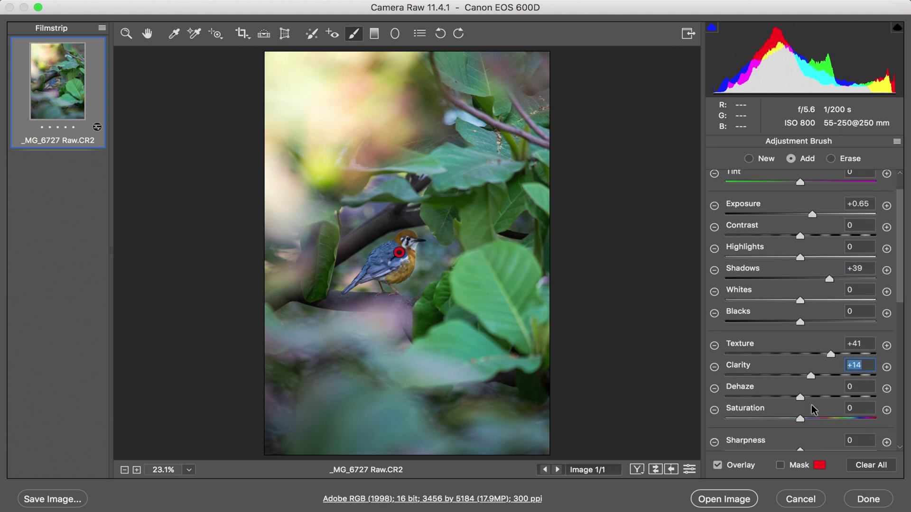
left_click(836, 333)
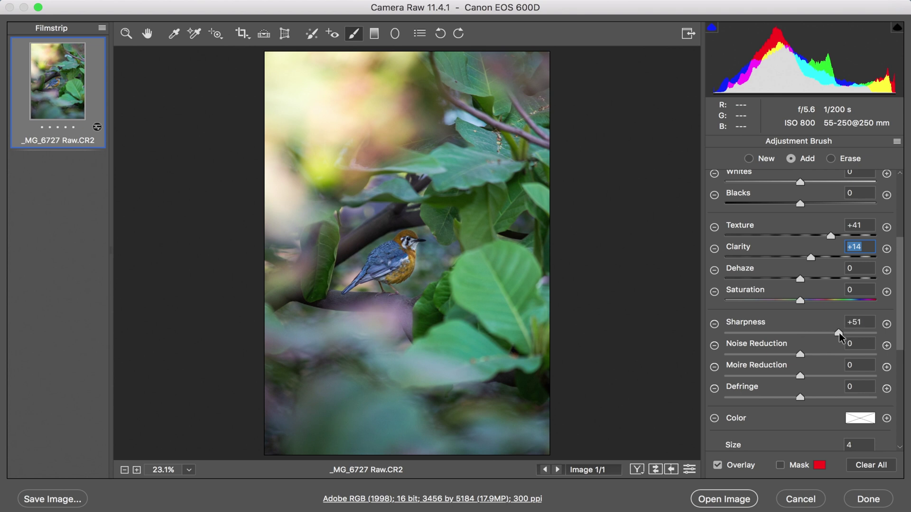
scroll(815, 244, "up", 5)
left_click(811, 245)
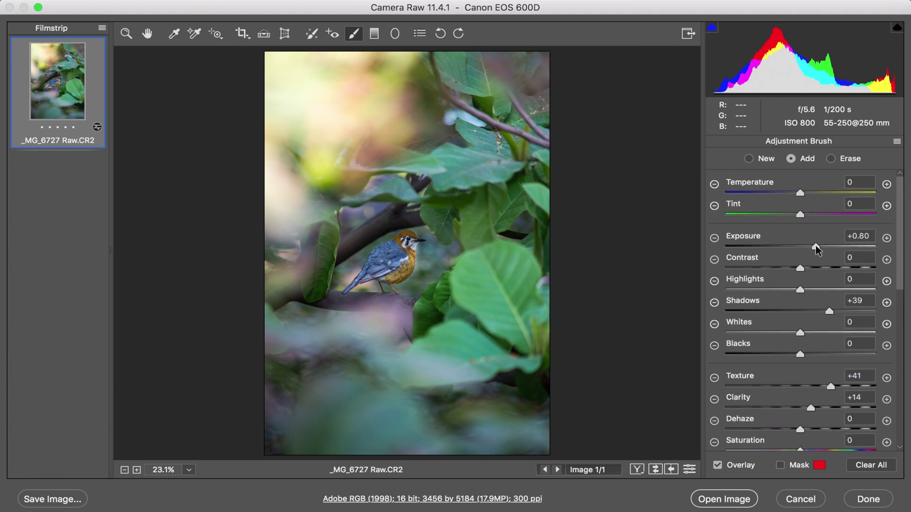
Add a new brush adjustment with reset local correction settings over the bird's face, using Exposure +0.45
left_click(748, 159)
left_click(896, 141)
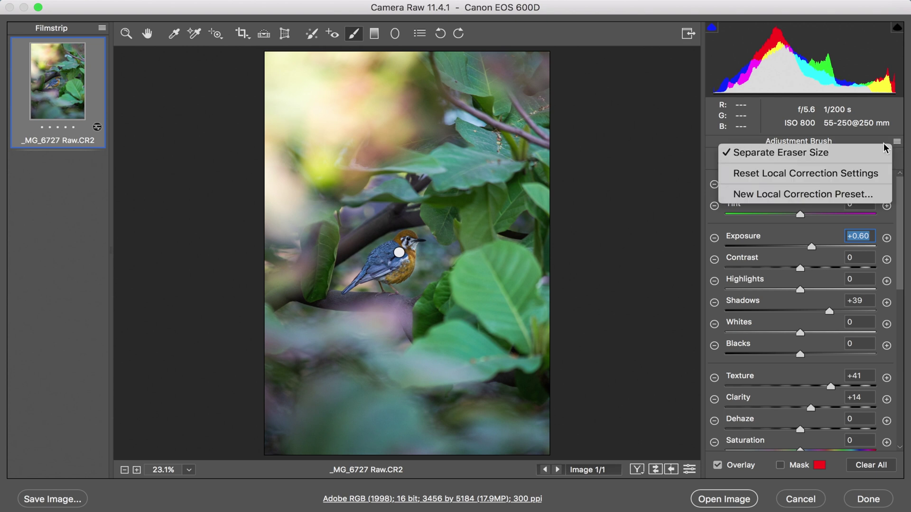
left_click(806, 173)
left_click(405, 242, "super")
left_click(405, 242, "super")
left_click(804, 246)
mouse_move(427, 209)
left_mouse_down()
mouse_move(383, 213)
mouse_move(417, 204)
mouse_move(420, 223)
left_mouse_up()
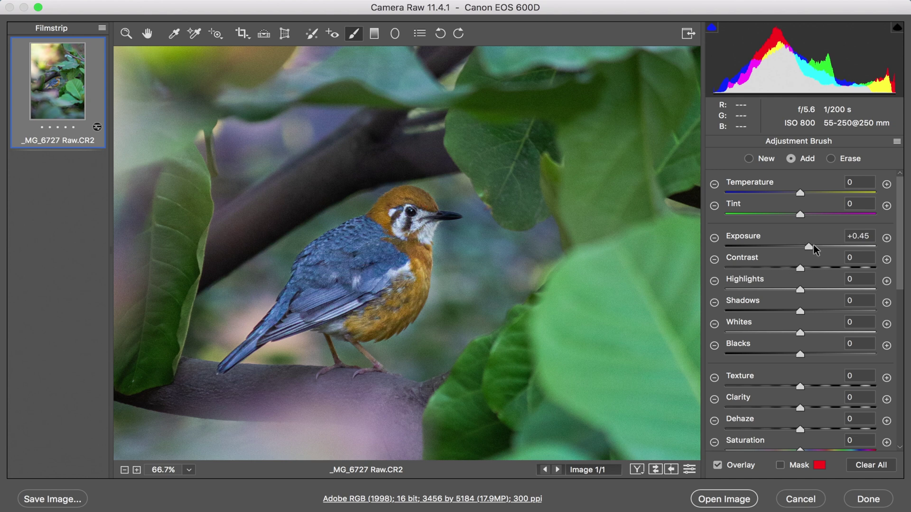
scroll(835, 307, "down", 5)
left_click(834, 225)
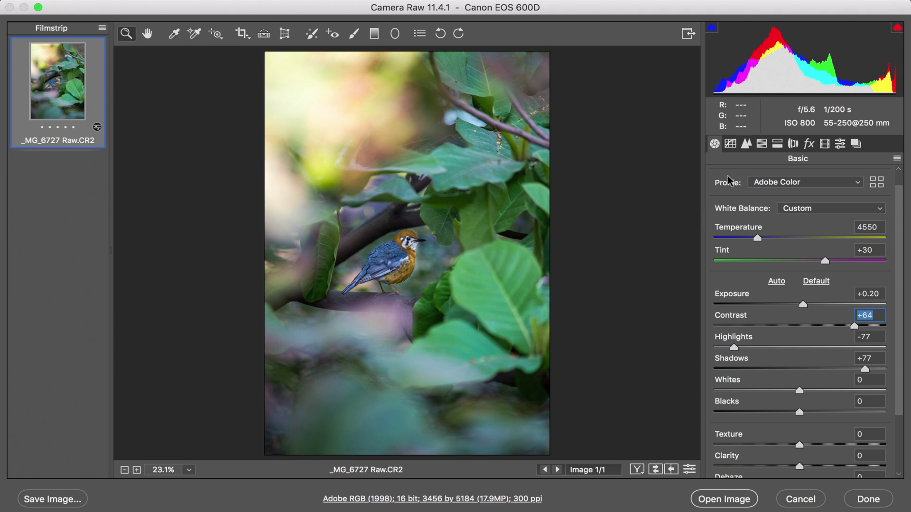
Darken the bright blurred background in the photo's upper-left with a brush at Highlights -61 and Exposure -0.55, and show its mask
key("k")
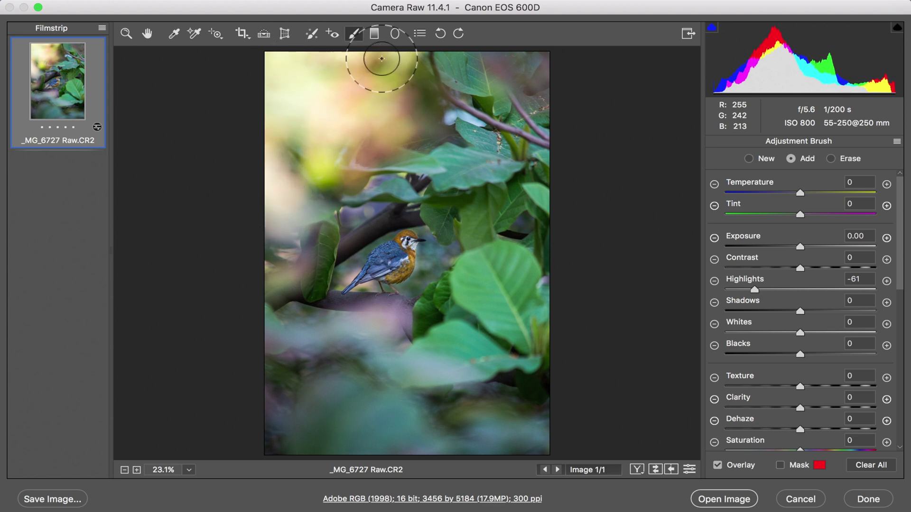
left_click_drag(800, 246, 791, 246)
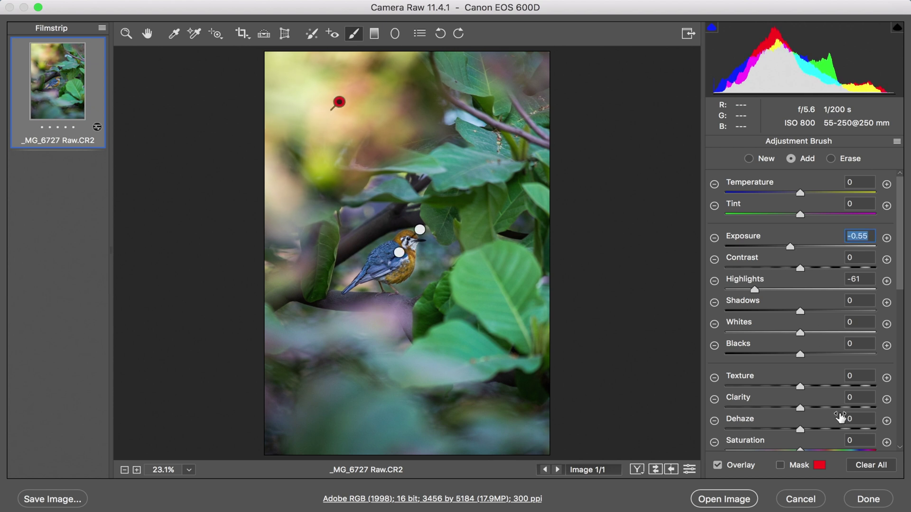
scroll(840, 417, "down", 1)
left_click(780, 465)
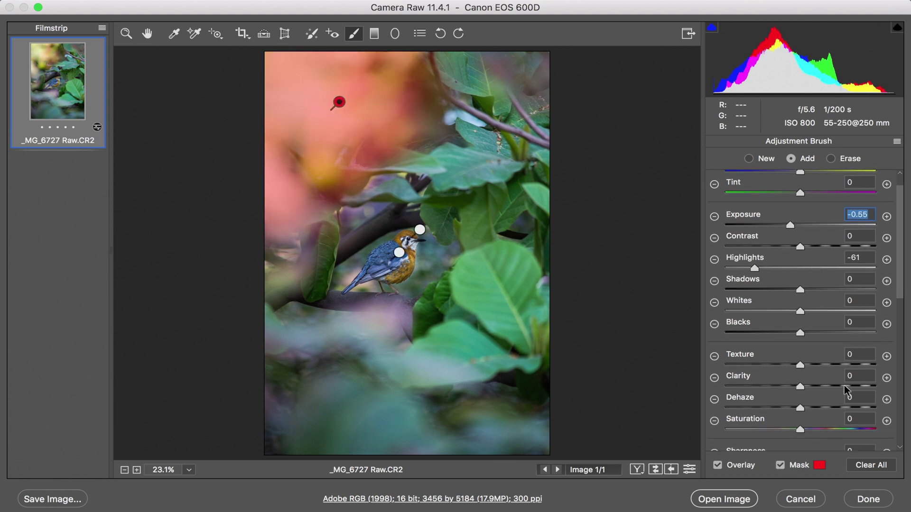
Restrict the background brush adjustment with a Luminance range mask of 87/100
scroll(844, 388, "down", 15)
left_click(826, 339)
left_click(813, 353)
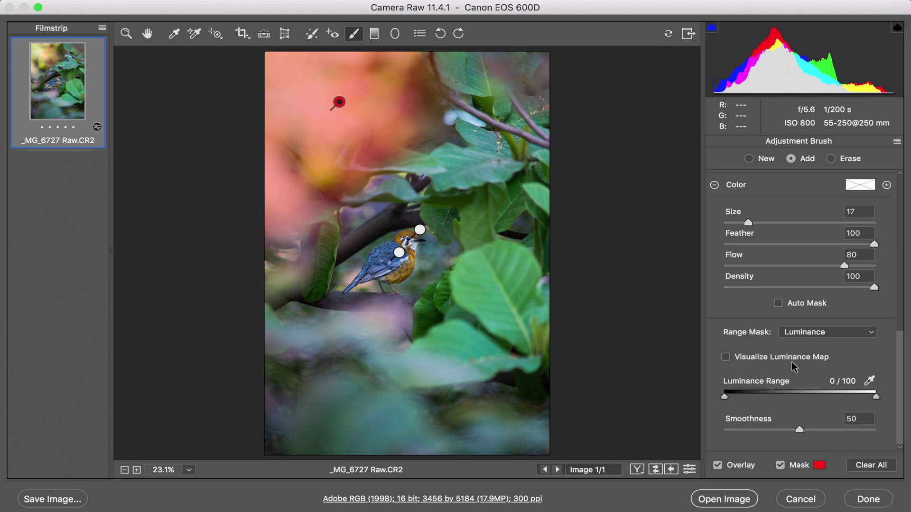
left_click_drag(724, 397, 860, 395)
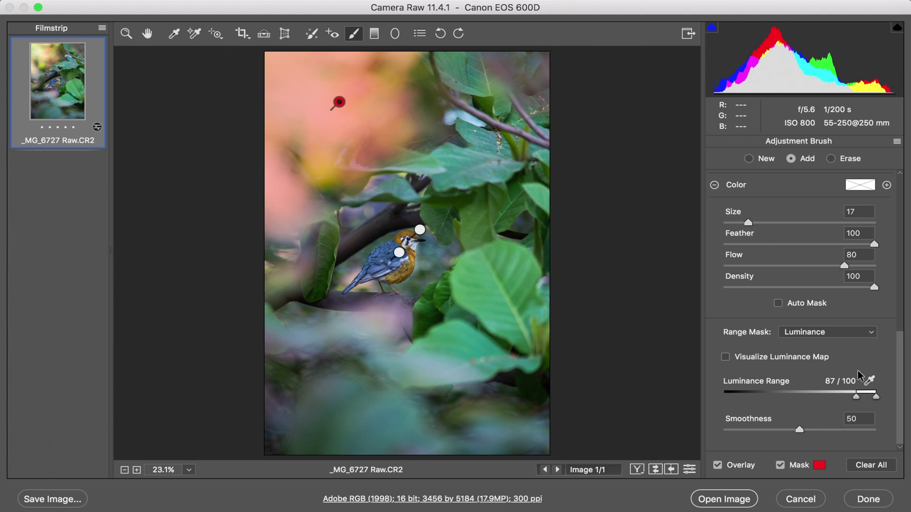
scroll(852, 293, "up", 15)
Leave the brush and compare the original photo with the version containing all local brush corrections
left_click(127, 34)
key("p")
key("p")
key("p")
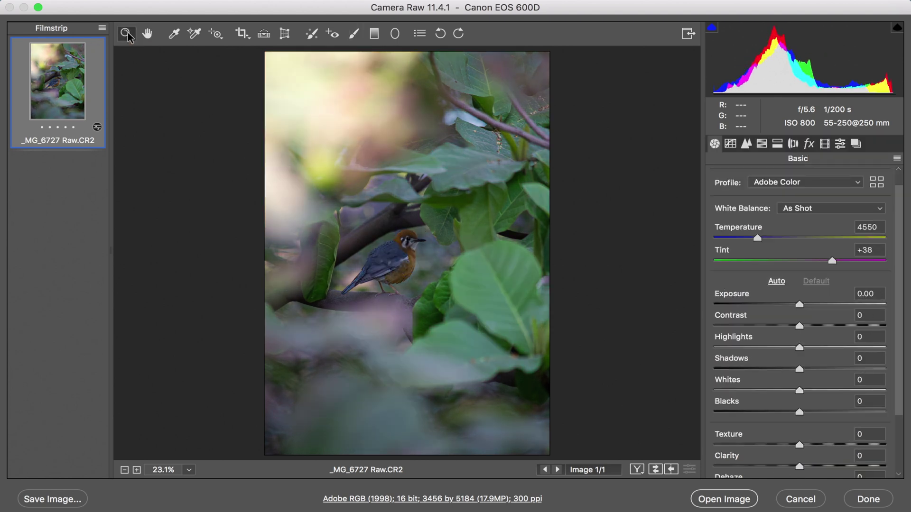
key("q")
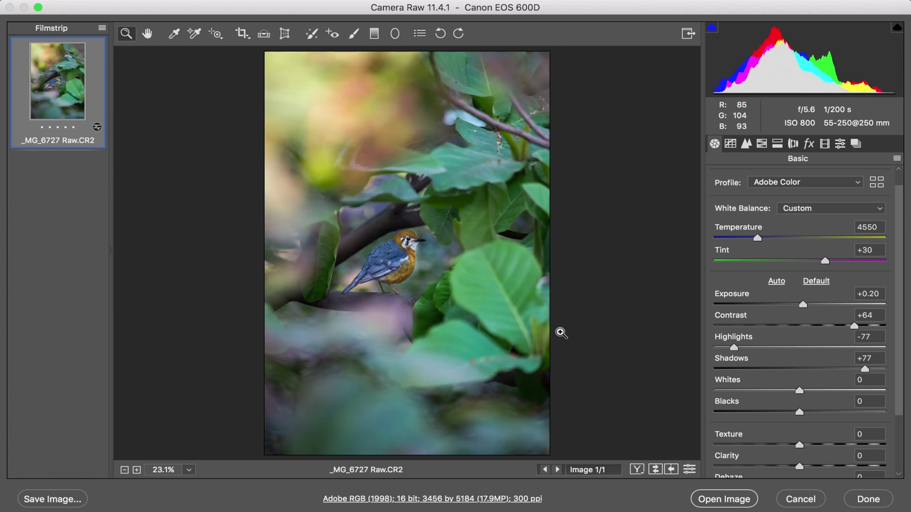
Set the white balance Temperature to 4850 and compare the warmer photo before and after
left_click_drag(759, 237, 763, 235)
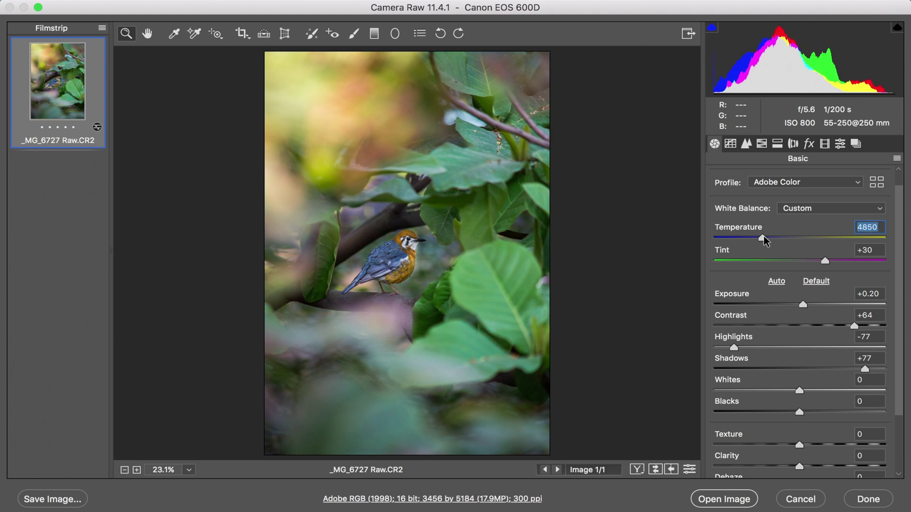
key("q")
key("q")
key("p")
key("p")
Add reset graduated filters with Contrast +46 upward from the photo's bottom and inward from its right side, giving the right one Exposure -0.25
left_click(374, 33)
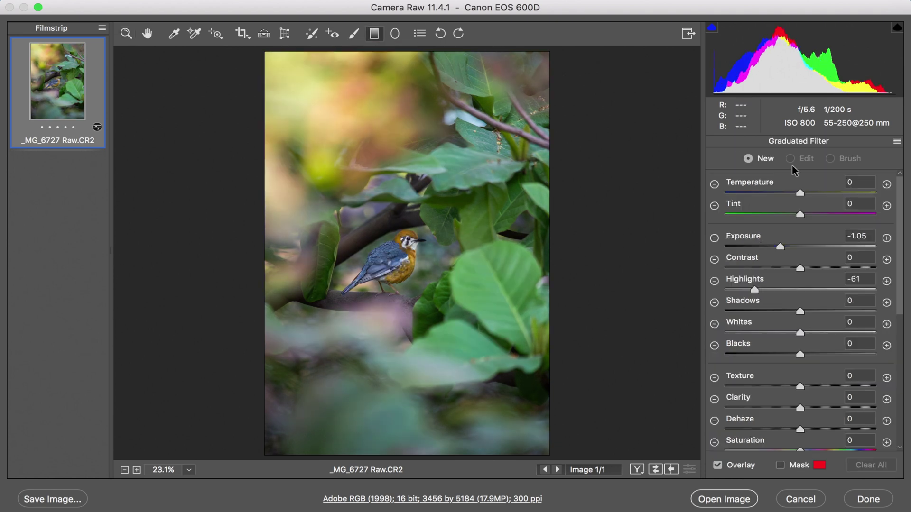
left_click(896, 141)
left_click(841, 175)
left_click_drag(799, 268, 834, 269)
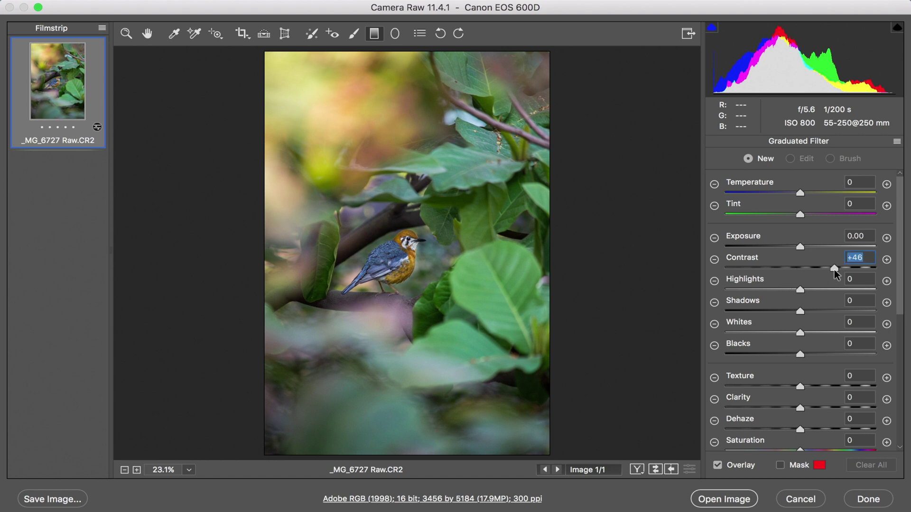
left_click_drag(409, 459, 409, 331)
left_click_drag(584, 65, 429, 83)
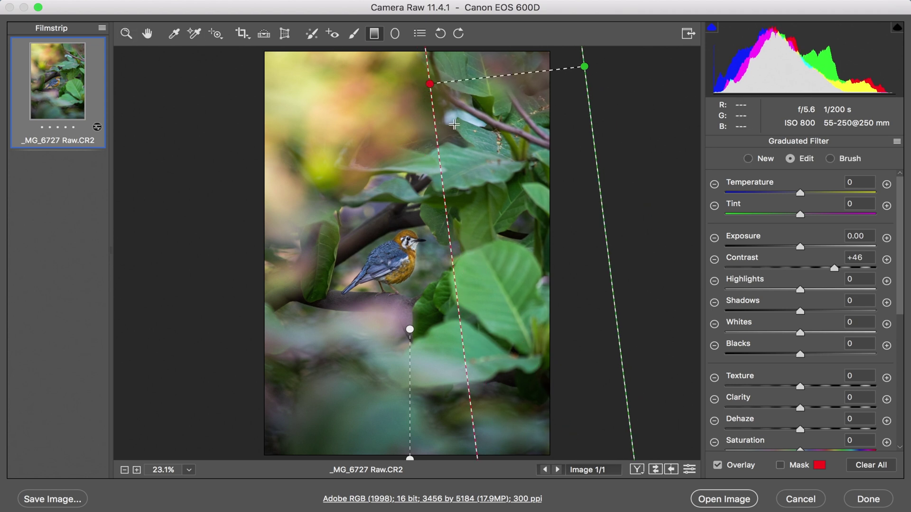
left_click_drag(795, 247, 790, 247)
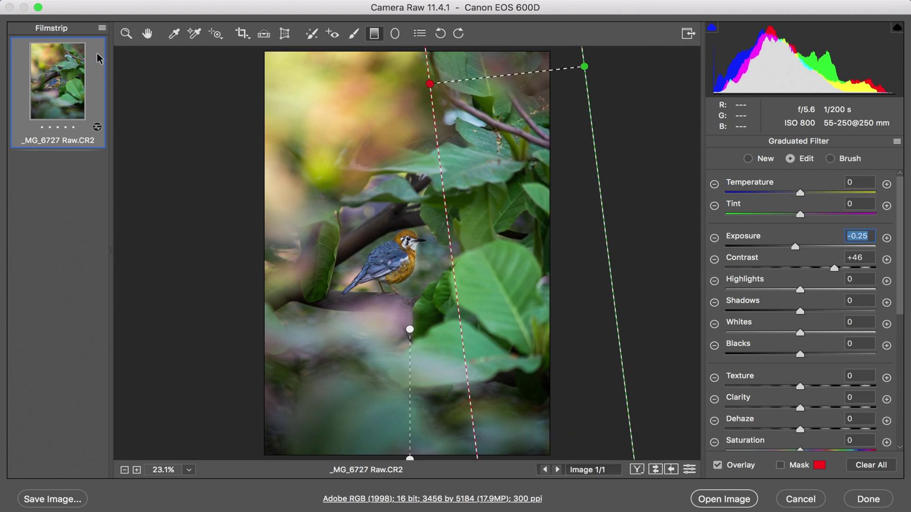
Leave the graduated filter and compare the photo before and after the latest corrections
left_click(127, 33)
key("p")
key("p")
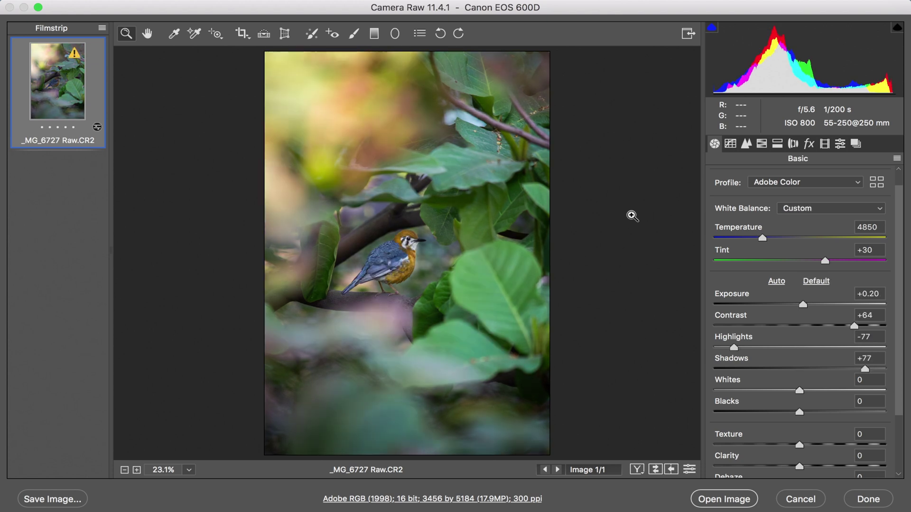
key("p")
key("p")
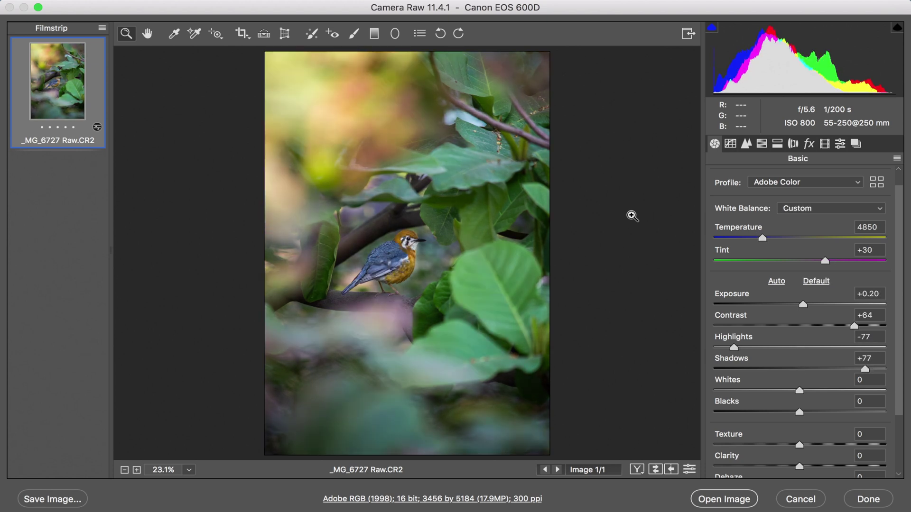
Set the bird photo's Sharpening Amount to 61 and Masking to 65, and raise its Luminance noise reduction
left_click(748, 145)
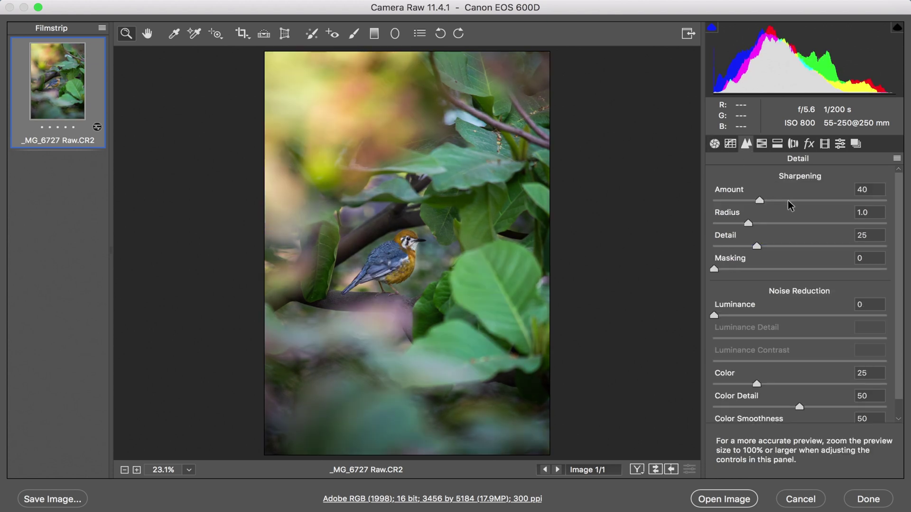
left_click(437, 264)
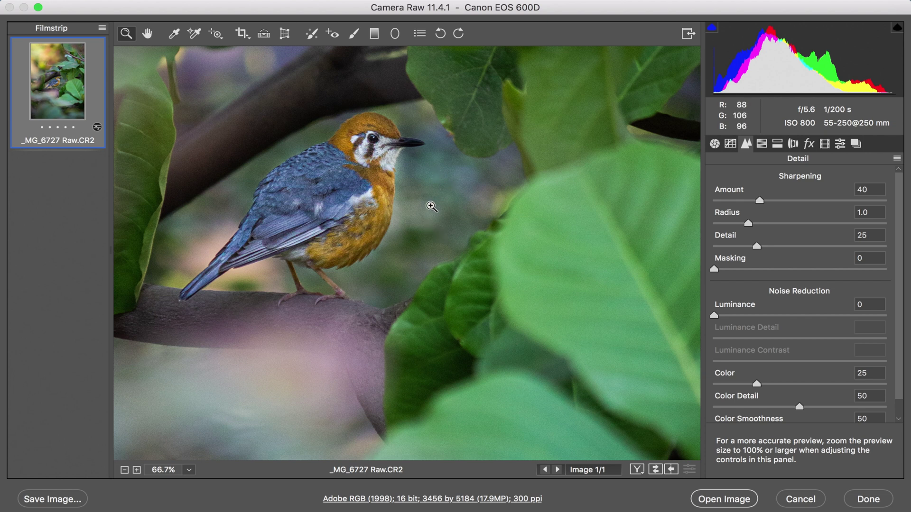
left_click(784, 201)
key("alt")
left_click_drag(714, 270, 832, 276)
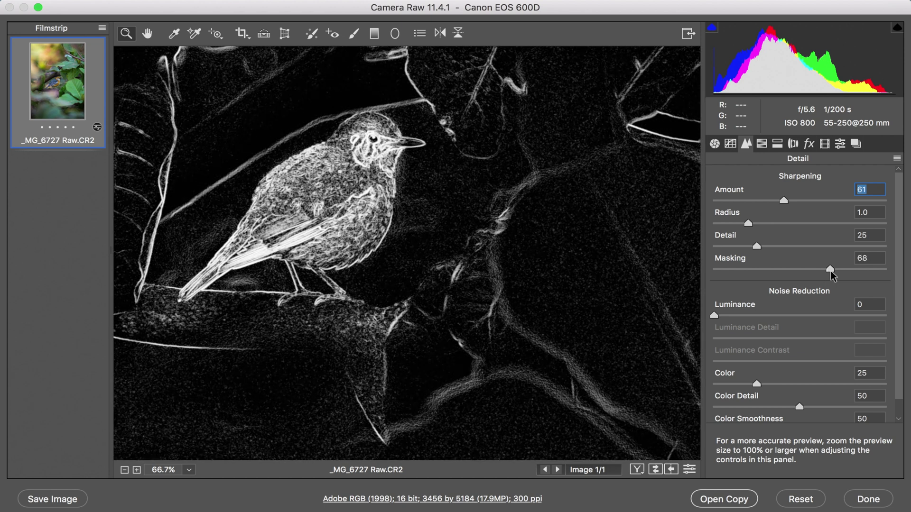
left_click(825, 274)
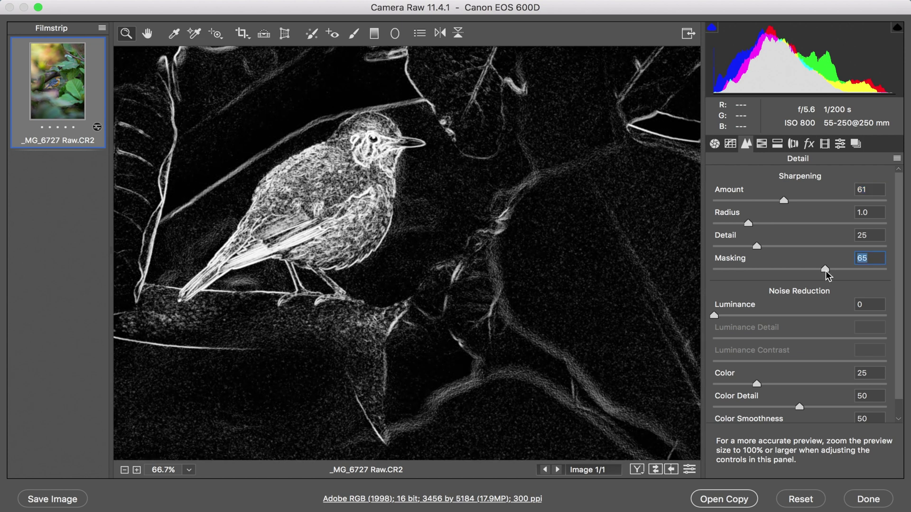
left_click(738, 316)
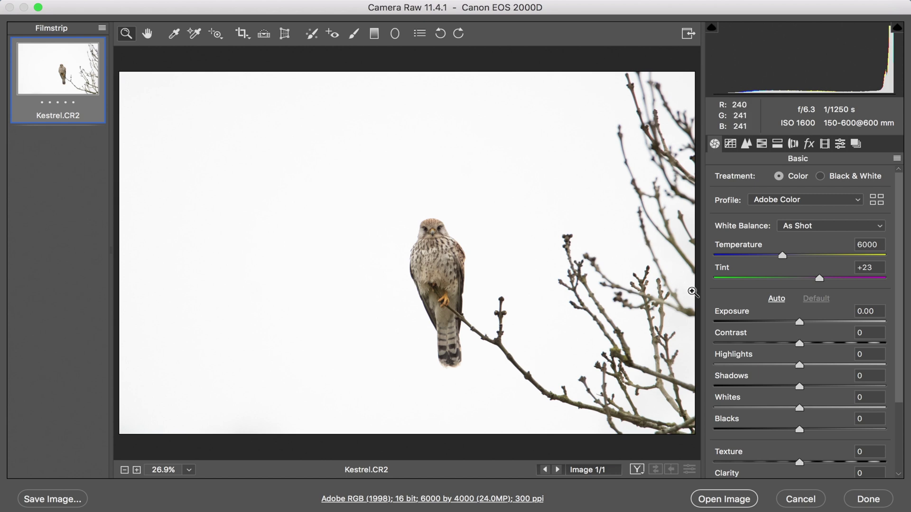
Set the Kestrel.CR2 photo's Exposure to +0.55 and Contrast to +40
left_click(807, 321)
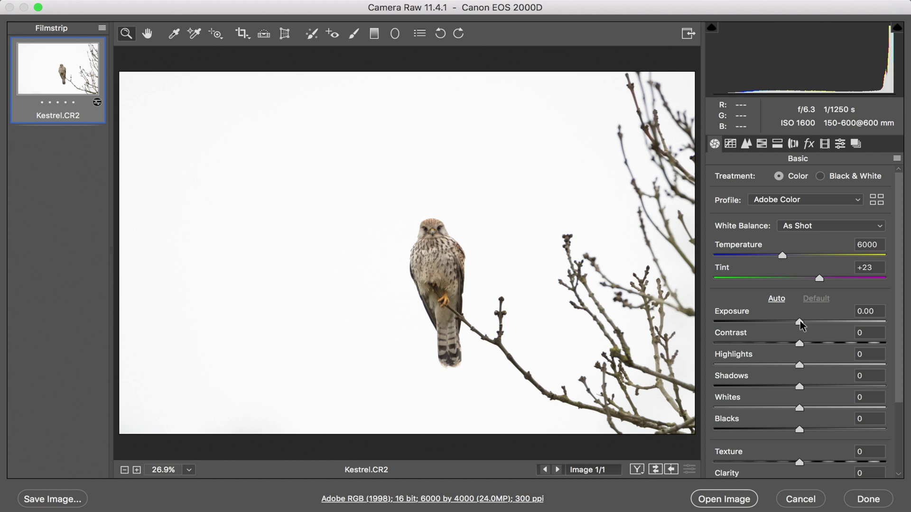
left_click_drag(800, 323, 810, 322)
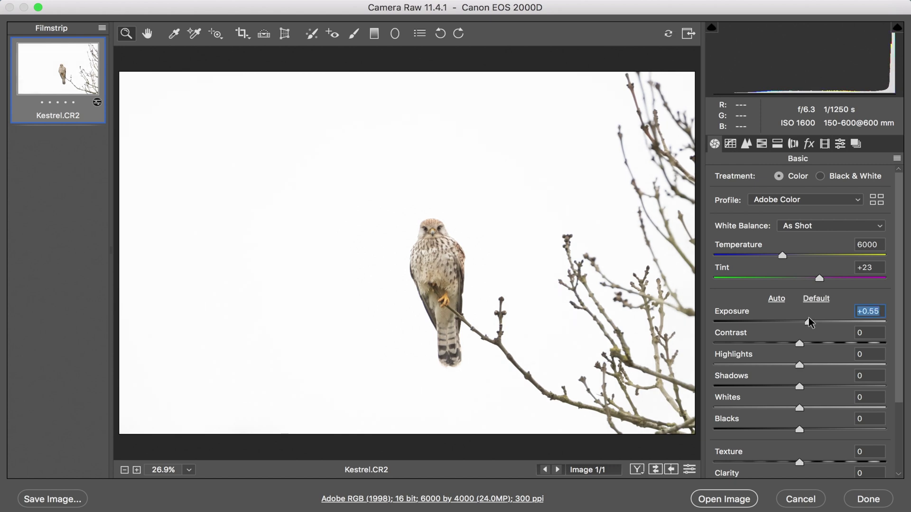
left_click(834, 342)
scroll(834, 341, "down", 4)
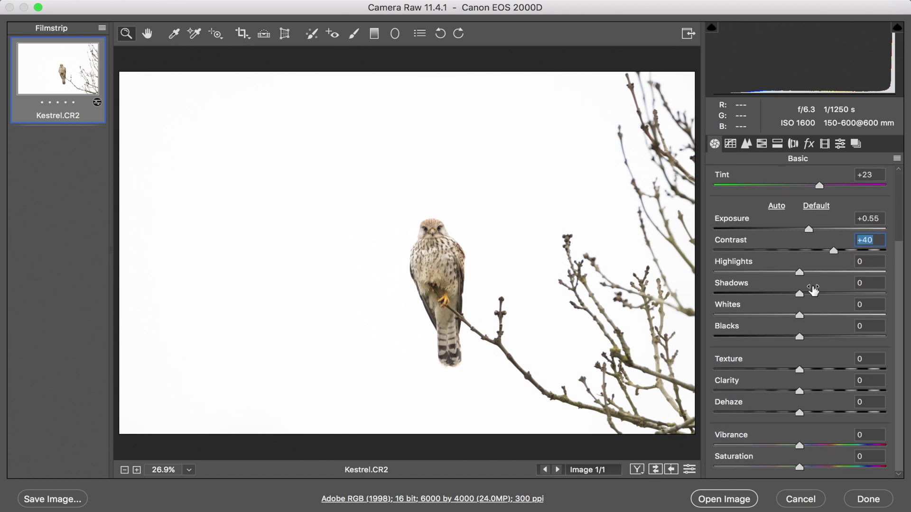
Set the kestrel photo's Shadows to +15 and Clarity to +12
left_click(828, 293)
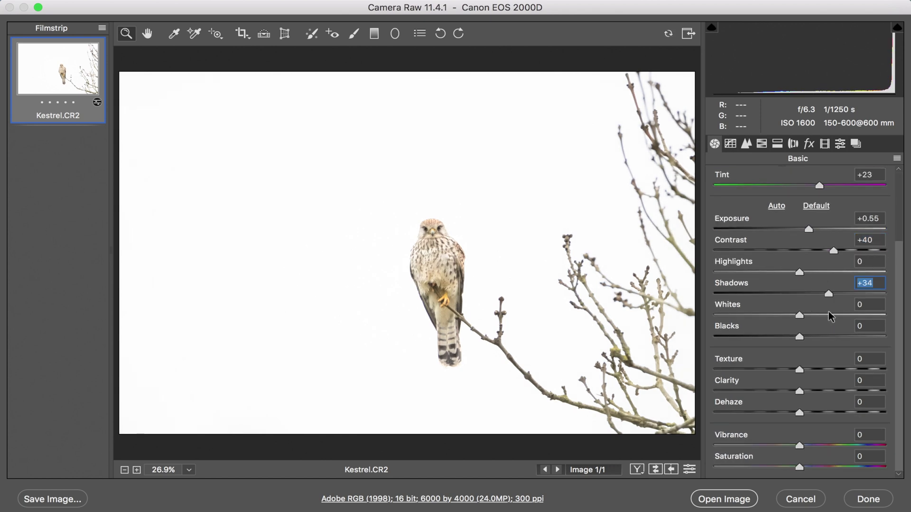
left_click_drag(827, 295, 810, 297)
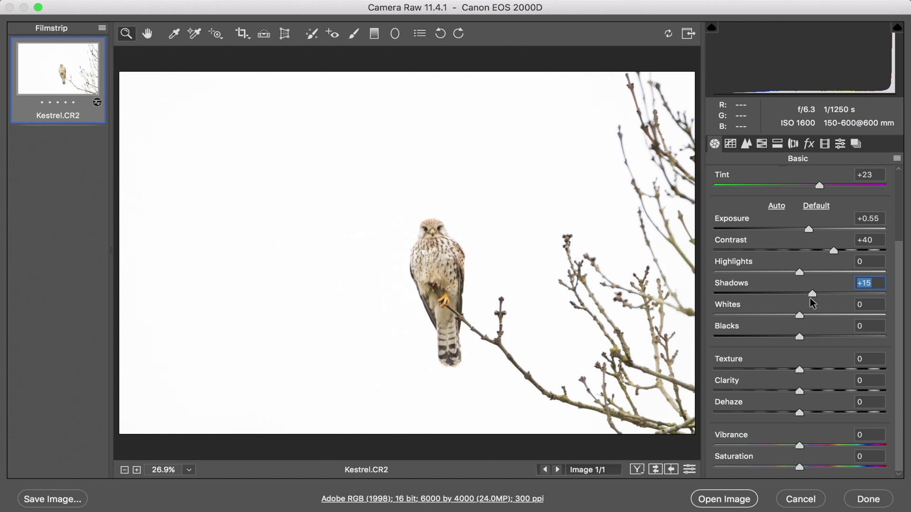
left_click(816, 391)
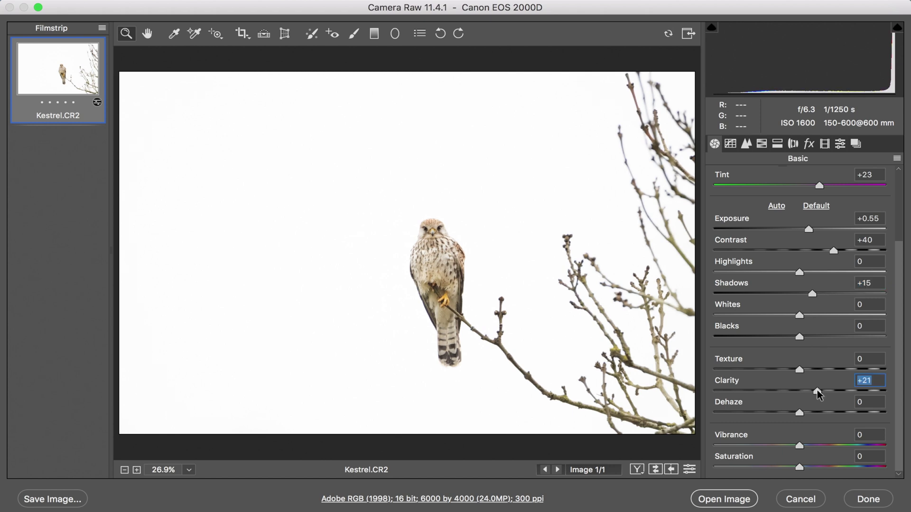
left_click_drag(817, 390, 811, 390)
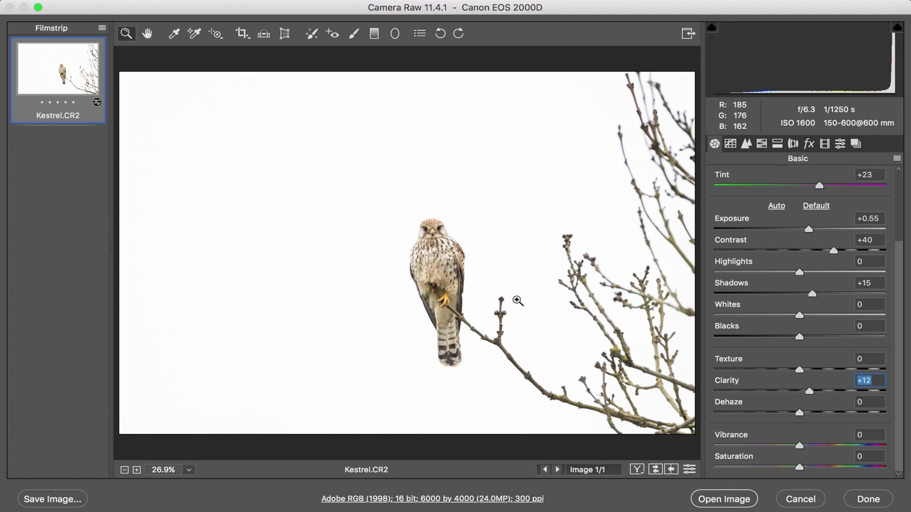
Compare the kestrel up close before and after the tonal adjustments, finishing with the whole photo in view
left_click(418, 242)
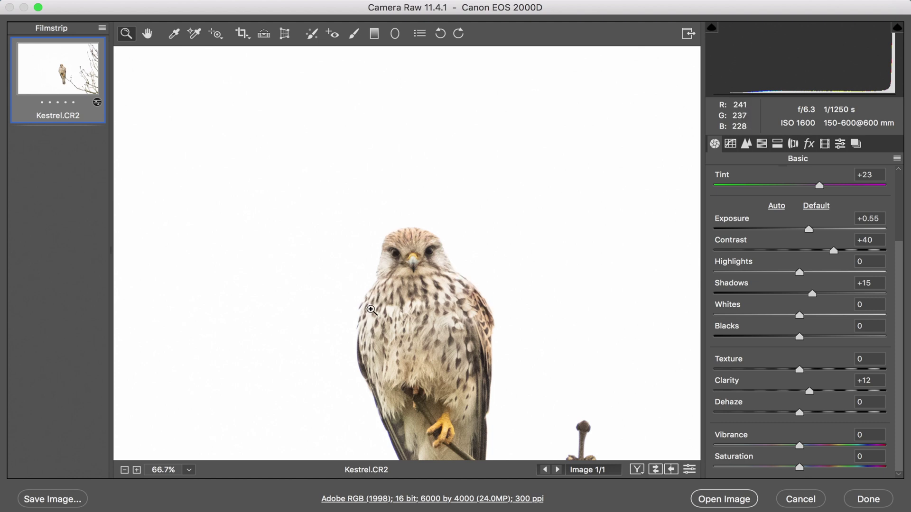
key("p")
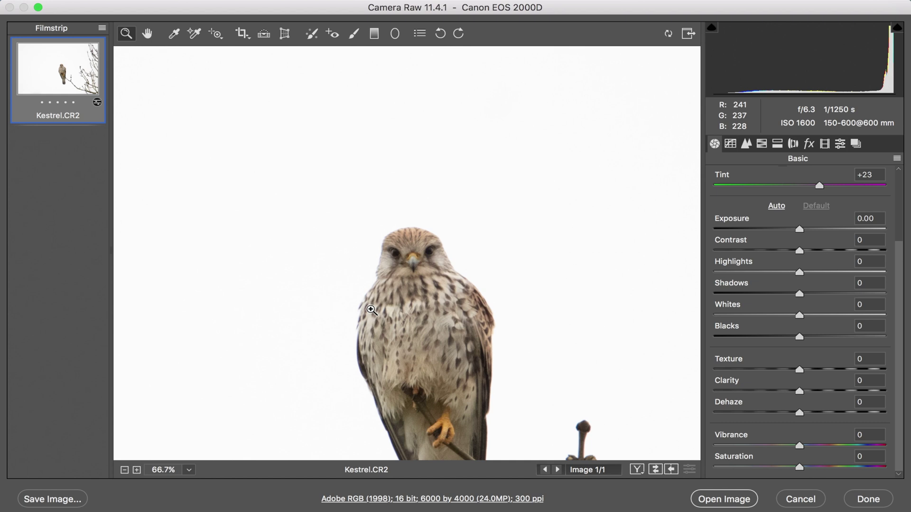
key("p")
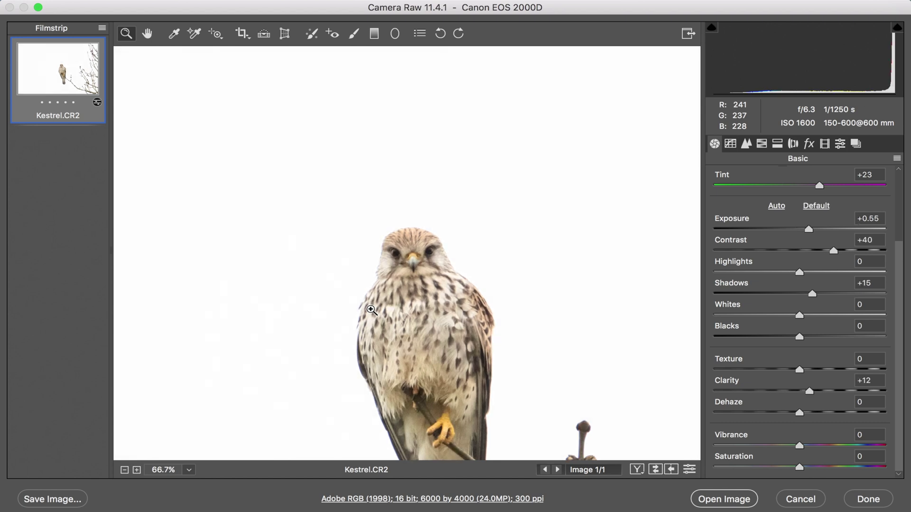
key("super+0")
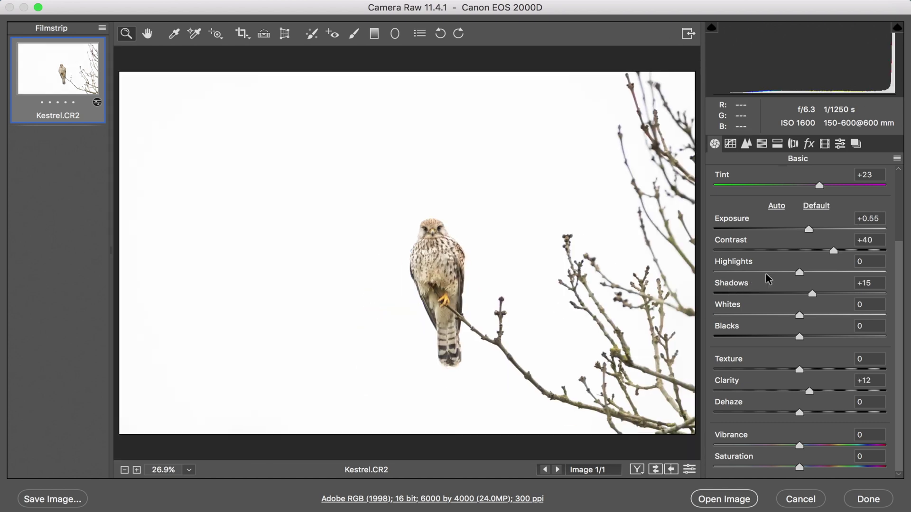
Desaturate the kestrel photo to Saturation -100, try Highlights at -30 and reset Highlights to 0
left_click(774, 272)
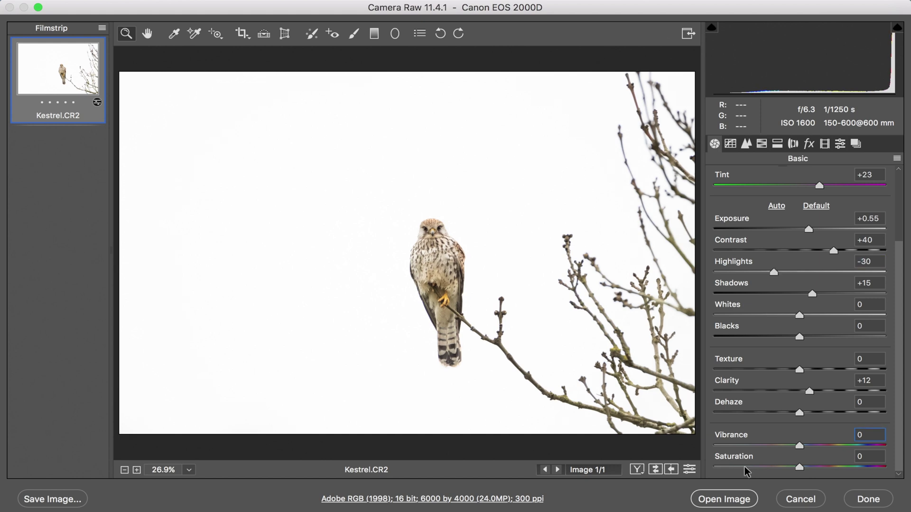
left_click_drag(744, 467, 692, 470)
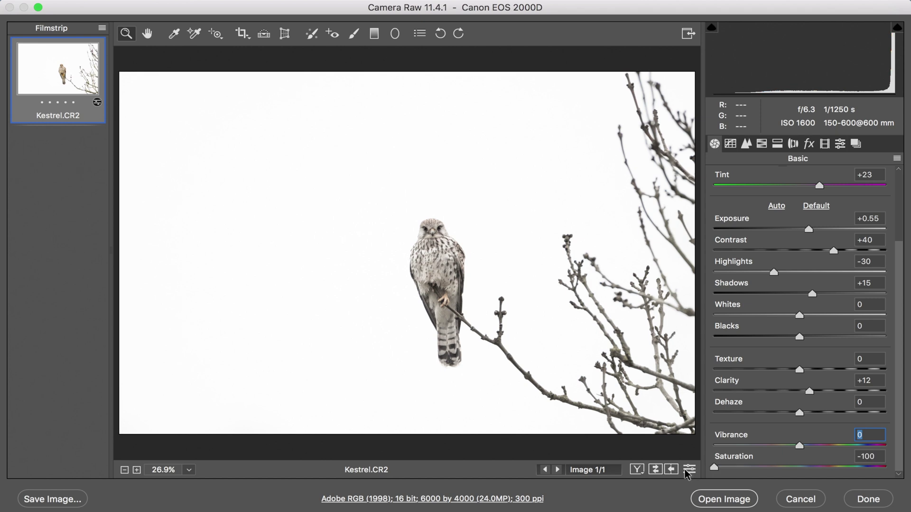
key("Tab")
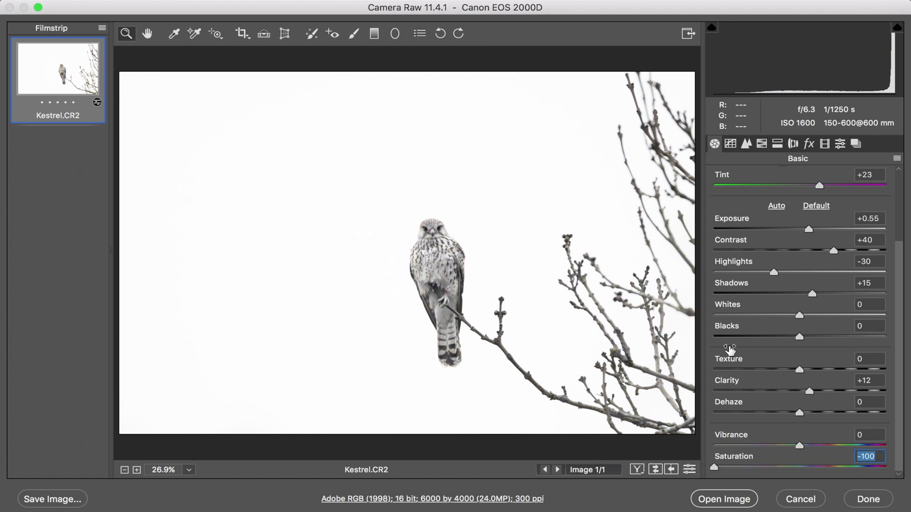
double_click(773, 272)
Reset the Adjustment Brush's local correction settings and give it Texture +36, Clarity +10 and Sharpness +50
key("k")
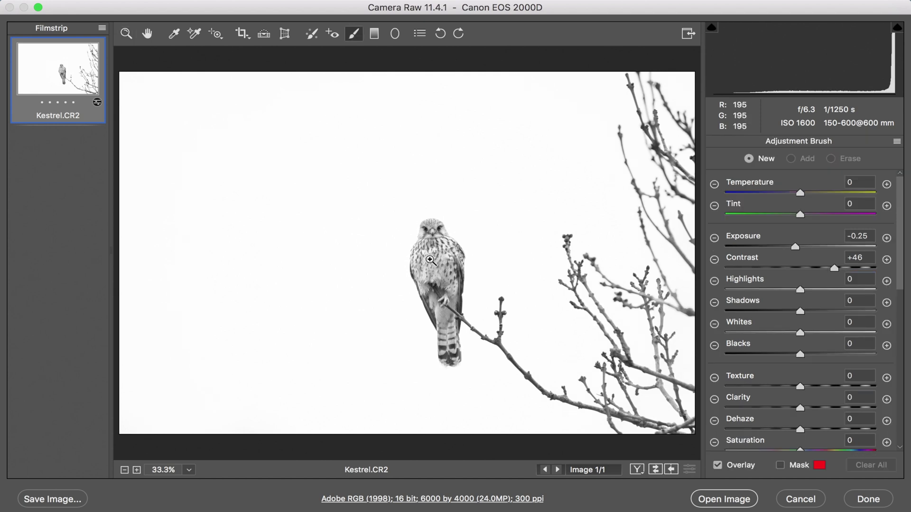
scroll(429, 260, "up", 3)
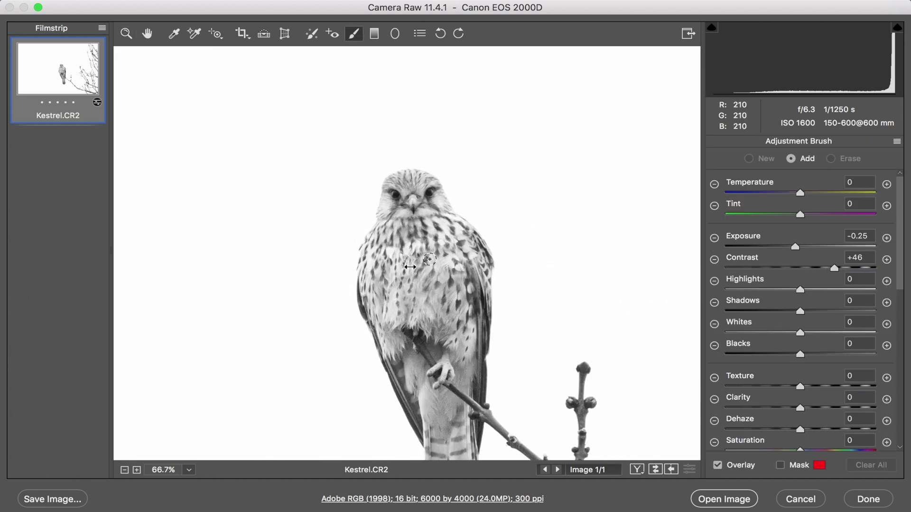
left_click(896, 141)
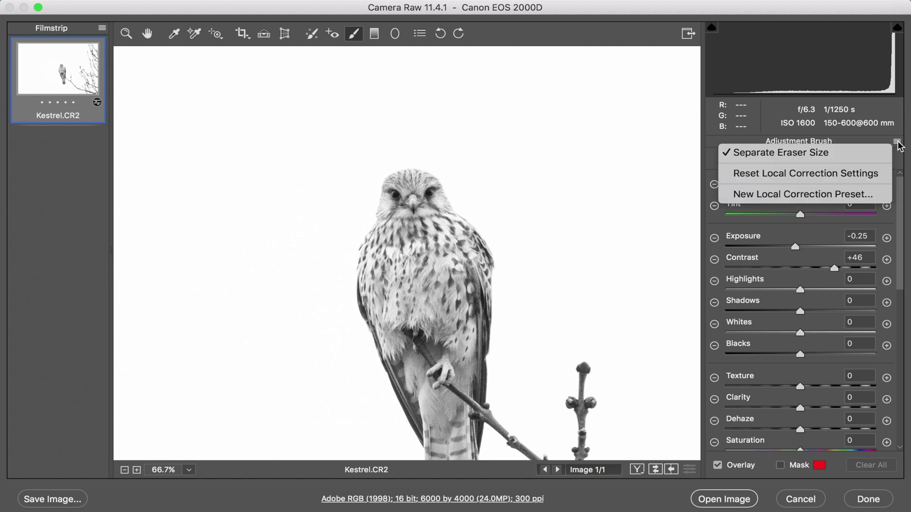
left_click(859, 173)
left_click(828, 386)
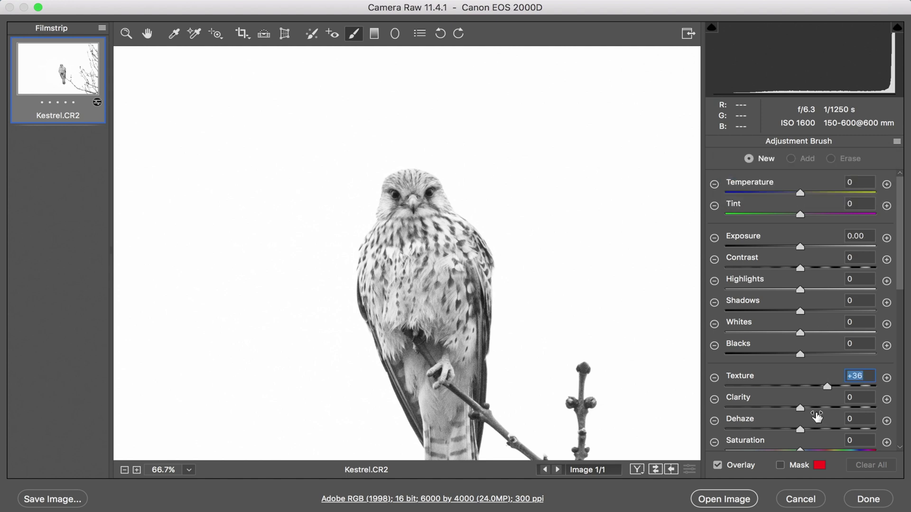
left_click(808, 407)
scroll(821, 410, "down", 3)
left_click(837, 419)
Paint the brush adjustment over the kestrel from head to tail with the mask overlay displayed
left_click_drag(559, 321, 433, 276)
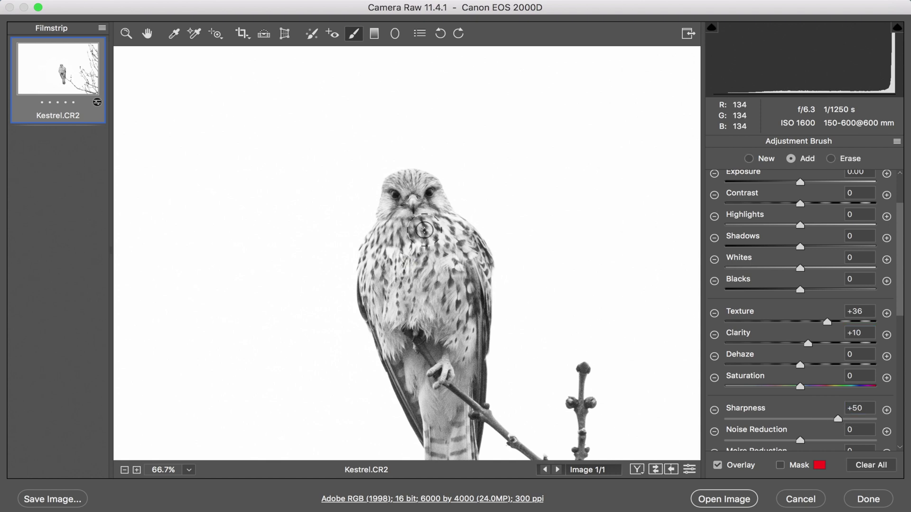
scroll(418, 204, "down", 3)
left_click(780, 466)
mouse_move(423, 214)
left_mouse_down()
mouse_move(434, 280)
mouse_move(441, 180)
mouse_move(451, 421)
mouse_move(389, 170)
mouse_move(411, 83)
mouse_move(465, 147)
mouse_move(486, 327)
mouse_move(376, 180)
mouse_move(413, 142)
mouse_move(446, 127)
mouse_move(446, 391)
left_mouse_up()
scroll(452, 421, "down", 2)
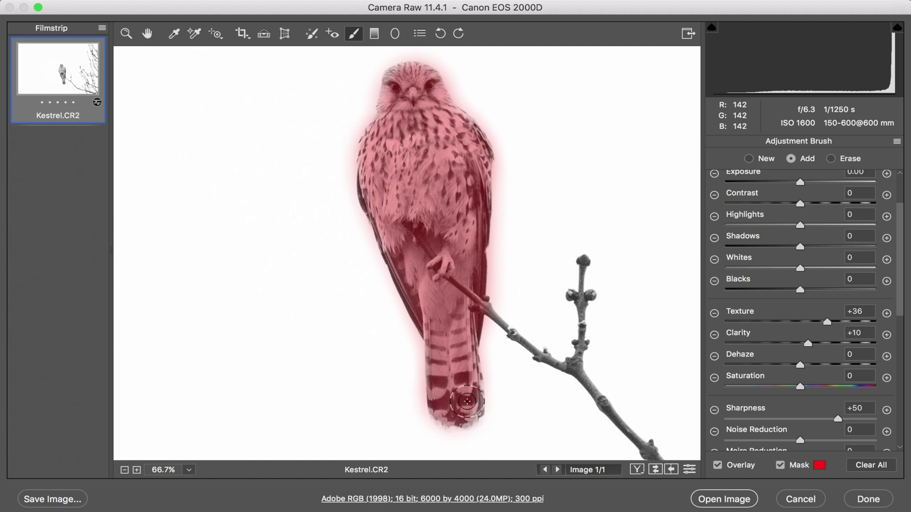
Erase the brush mask's spill from the background along both sides of the kestrel and hide the mask overlay
key("alt")
mouse_move(528, 165)
left_mouse_down("alt")
mouse_move(508, 354)
mouse_move(510, 325)
mouse_move(512, 418)
left_mouse_up("alt")
key("alt")
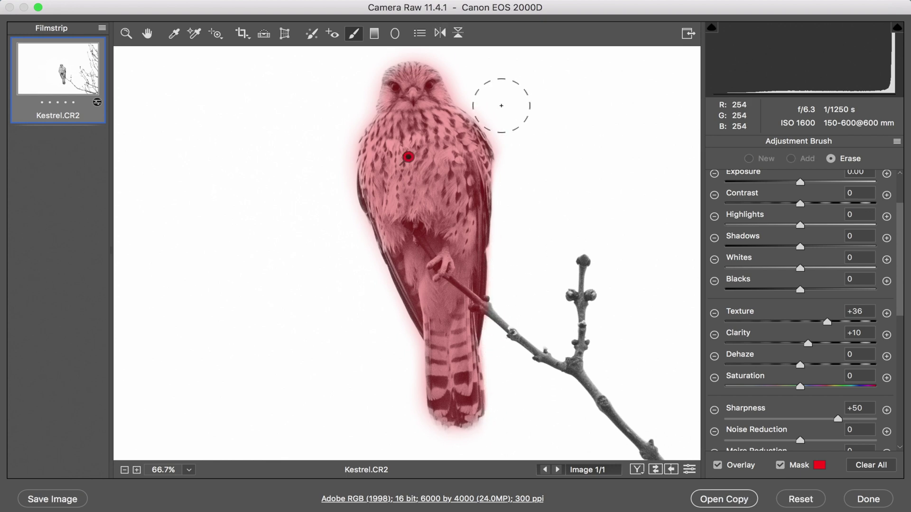
key("alt")
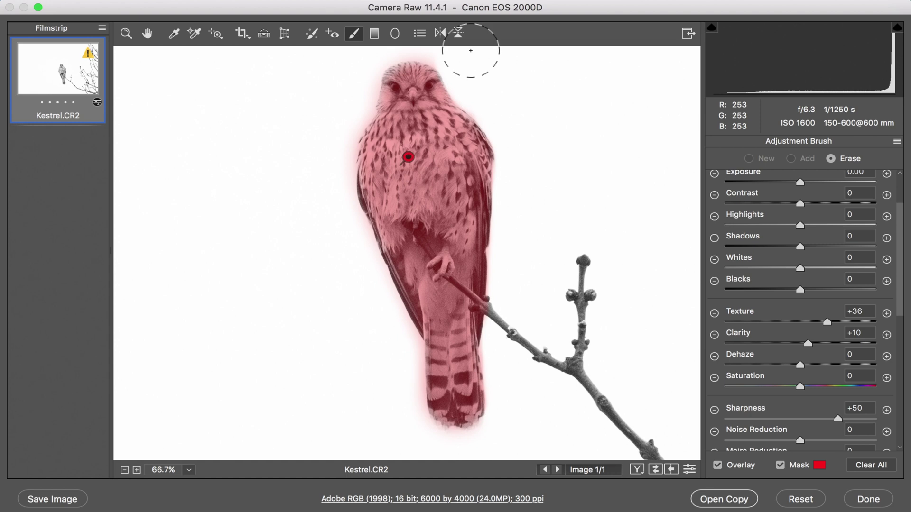
scroll(443, 76, "up", 3)
left_click_drag(437, 68, 413, 67)
mouse_move(367, 87)
left_mouse_down()
mouse_move(332, 158)
mouse_move(333, 255)
mouse_move(423, 482)
left_mouse_up()
scroll(482, 345, "down", 3)
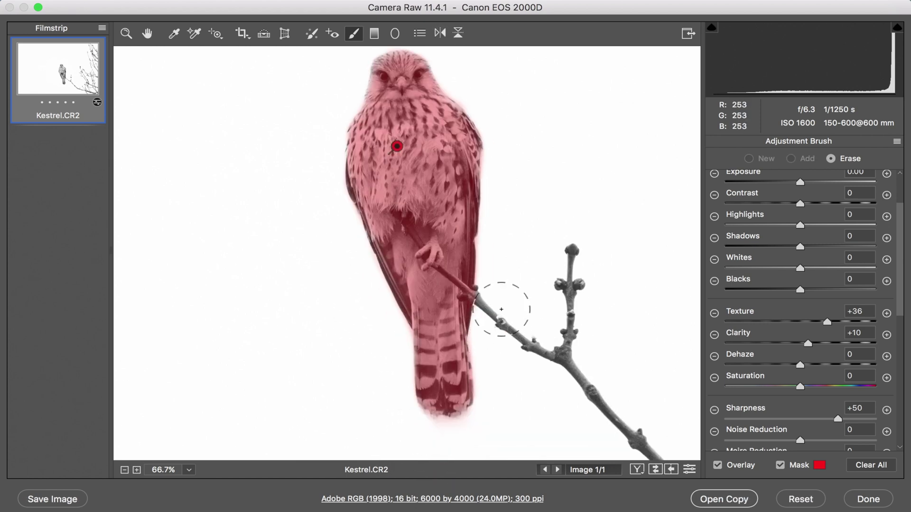
scroll(380, 389, "up", 6)
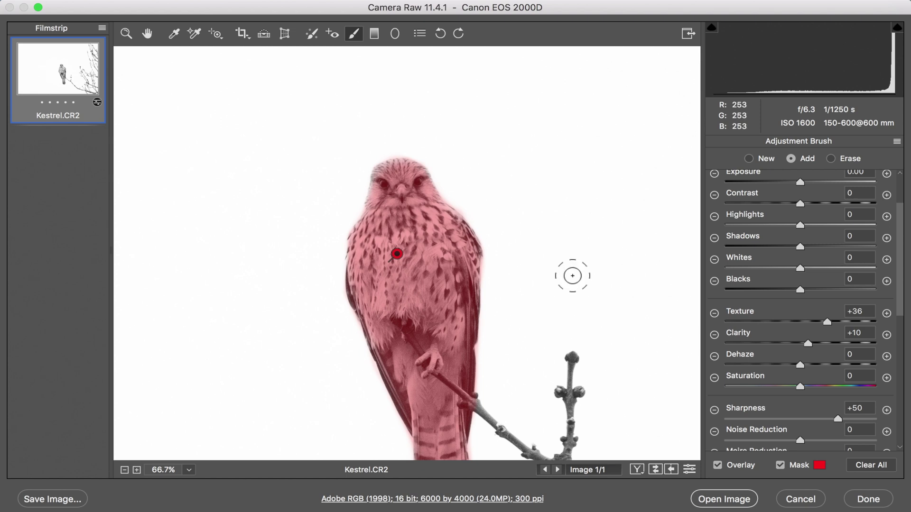
left_click(780, 464)
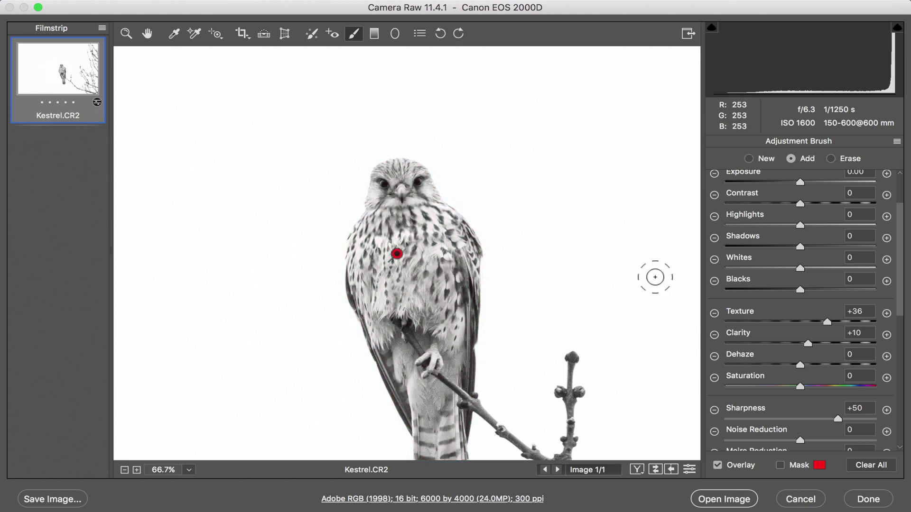
Leave the brush and set the kestrel photo's Sharpening Amount to 70, Masking to 21 and Luminance noise reduction to 10
key("z")
key("super+0")
left_click(746, 144)
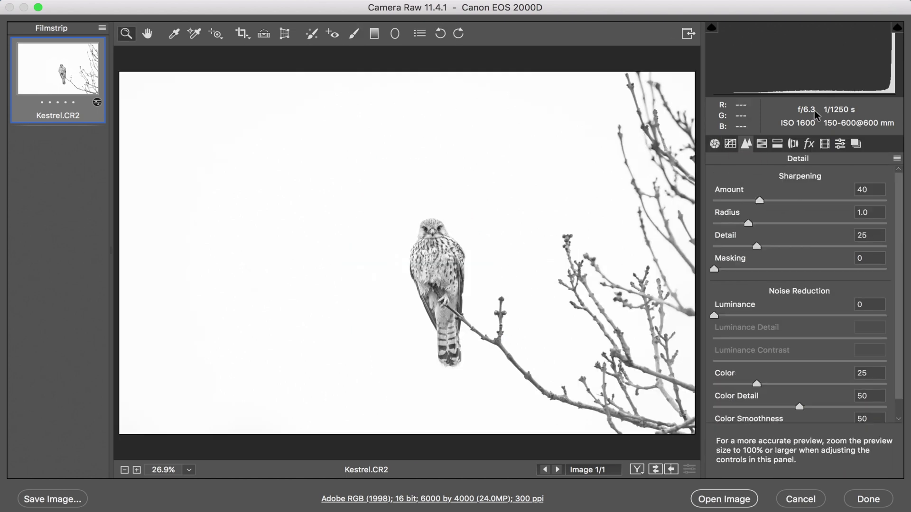
left_click_drag(785, 204, 794, 202)
key("alt")
left_click_drag(715, 270, 750, 274)
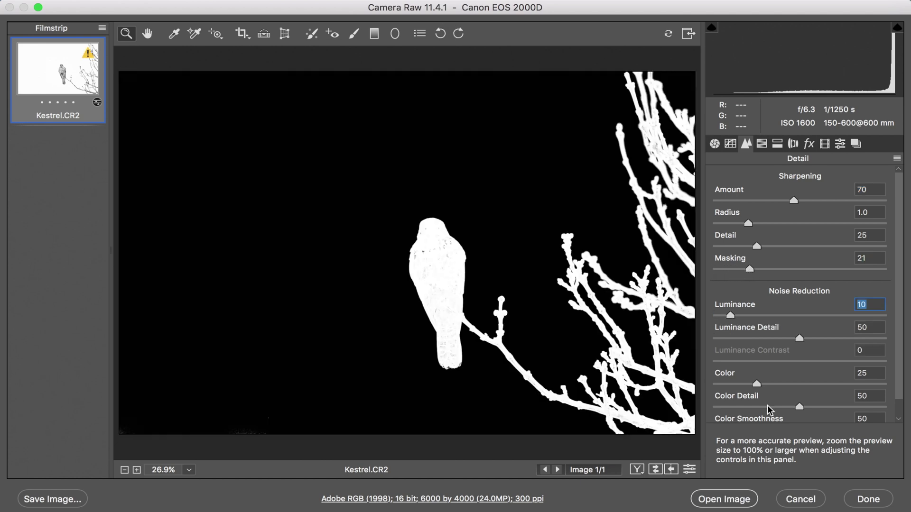
Raise the kestrel photo's overall Contrast to +53
left_click(714, 144)
left_click(844, 248)
left_click_drag(842, 248, 845, 249)
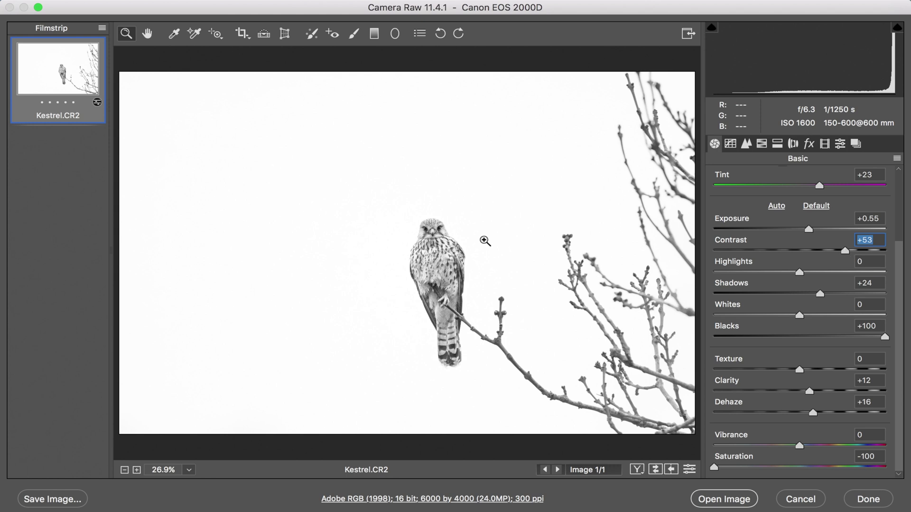
Paint a new Adjustment Brush correction over the kestrel's eyes and set its Exposure to +0.70
left_click(484, 241)
key("k")
left_click_drag(819, 258, 808, 245)
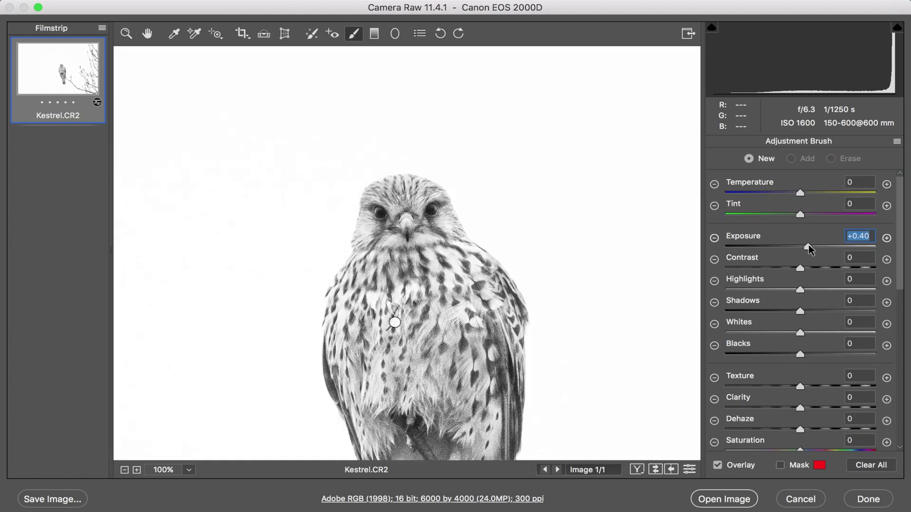
left_click(432, 211)
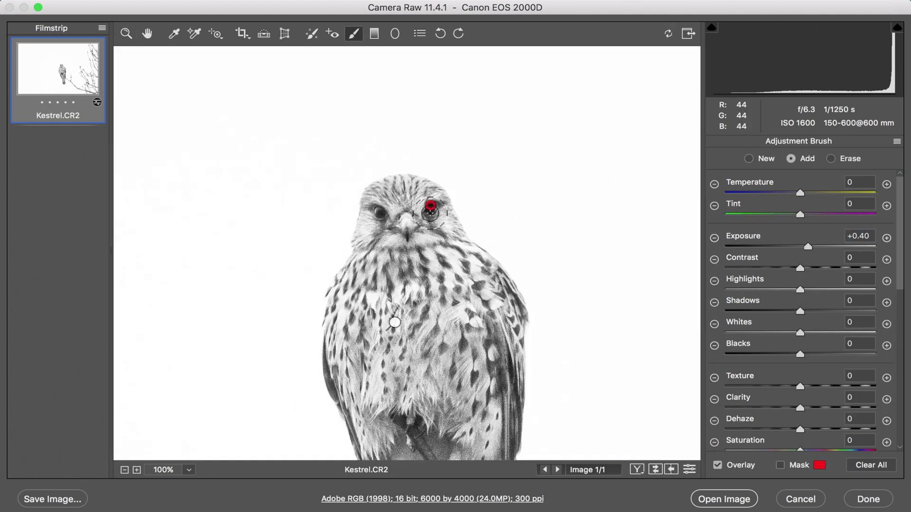
left_click(819, 246)
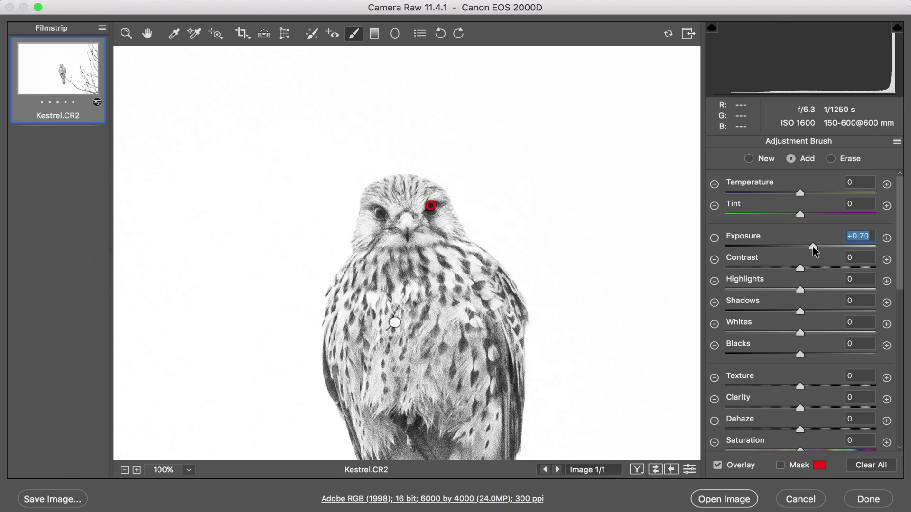
Set the kestrel photo's Sharpening Amount to 100 and reduce the Highlights of the Adjustment Brush correction
left_click(126, 33)
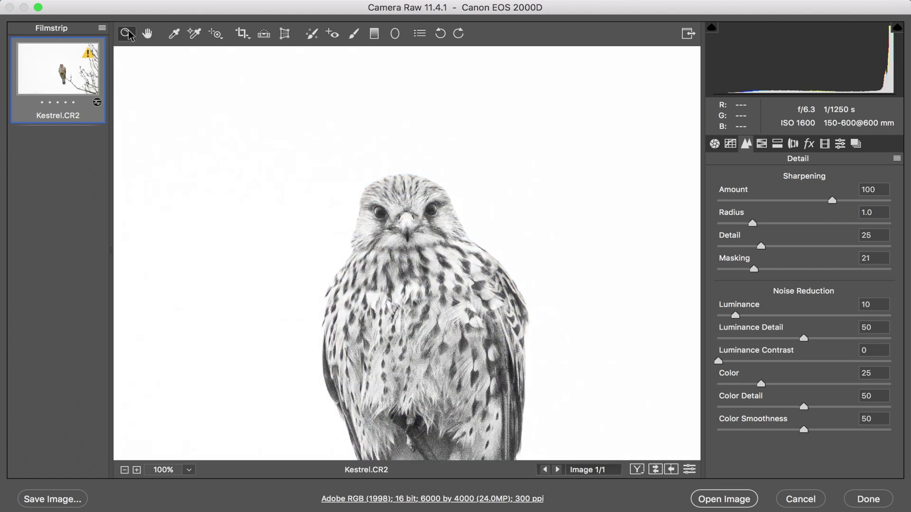
key("super+0")
key("k")
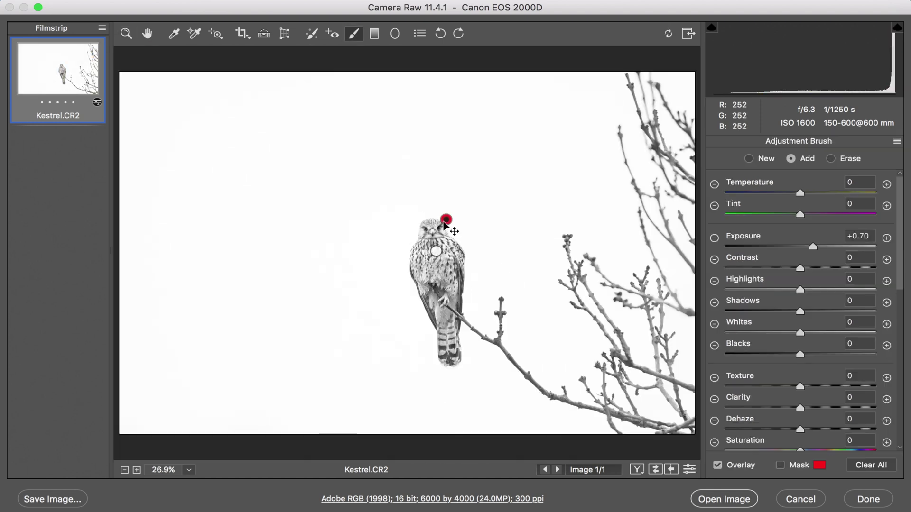
left_click(773, 290)
left_click(800, 313)
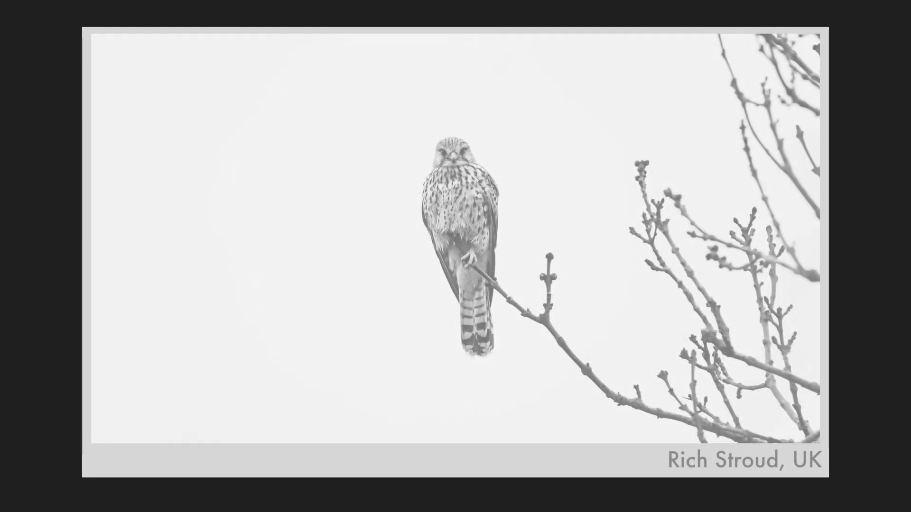
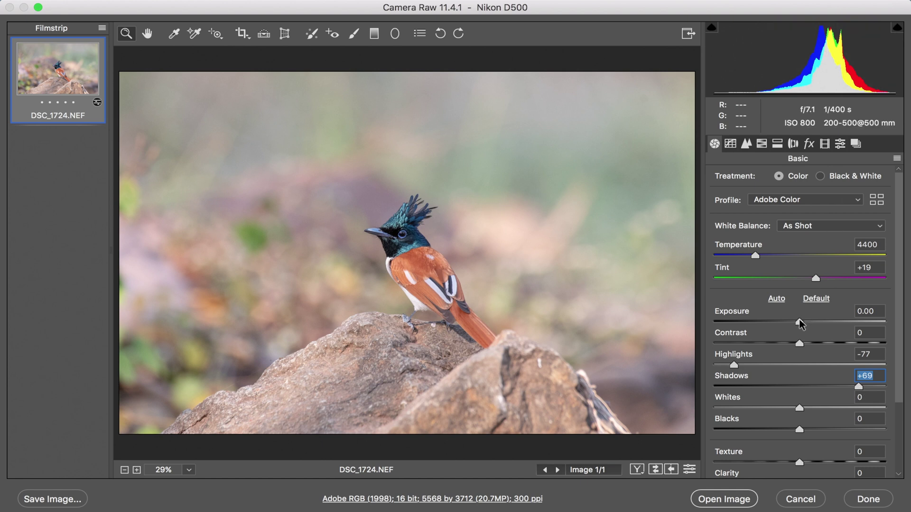
Lower the crested bird photo's overall Exposure to -0.25 and reset the Adjustment Brush's local correction settings
left_click_drag(801, 324, 795, 324)
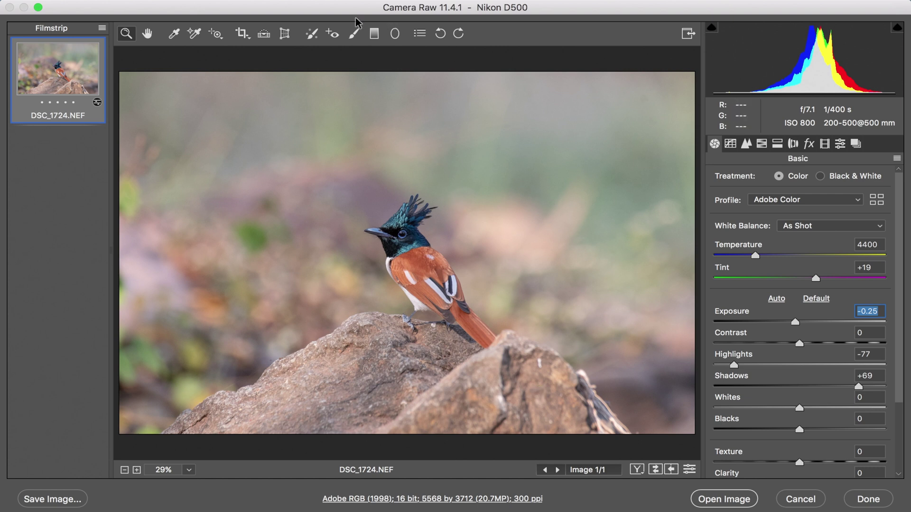
left_click(353, 34)
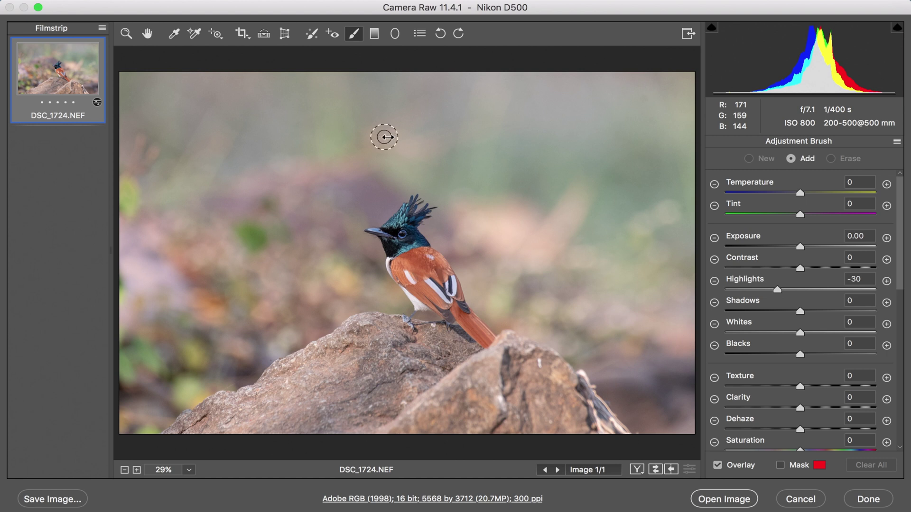
left_click(896, 141)
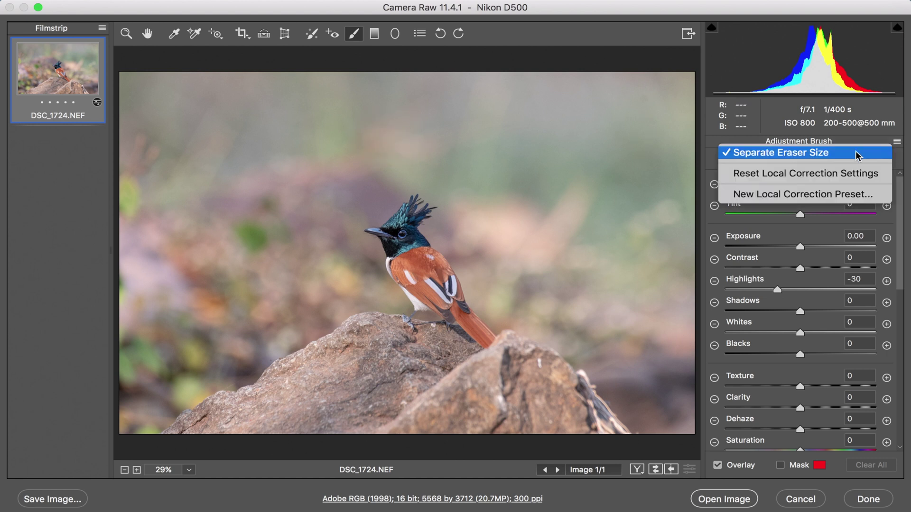
left_click(826, 173)
Brush a darkening correction over the background and rock around the crested bird and set its Exposure to -1.50
left_click(784, 246)
mouse_move(513, 99)
left_mouse_down()
mouse_move(110, 171)
mouse_move(228, 146)
mouse_move(153, 109)
mouse_move(277, 128)
mouse_move(150, 189)
mouse_move(488, 105)
mouse_move(661, 156)
mouse_move(653, 214)
mouse_move(698, 72)
mouse_move(714, 254)
mouse_move(609, 318)
mouse_move(638, 366)
mouse_move(519, 436)
mouse_move(312, 421)
mouse_move(253, 405)
mouse_move(135, 485)
mouse_move(284, 233)
mouse_move(335, 394)
mouse_move(473, 435)
mouse_move(651, 365)
mouse_move(547, 220)
mouse_move(692, 436)
left_mouse_up()
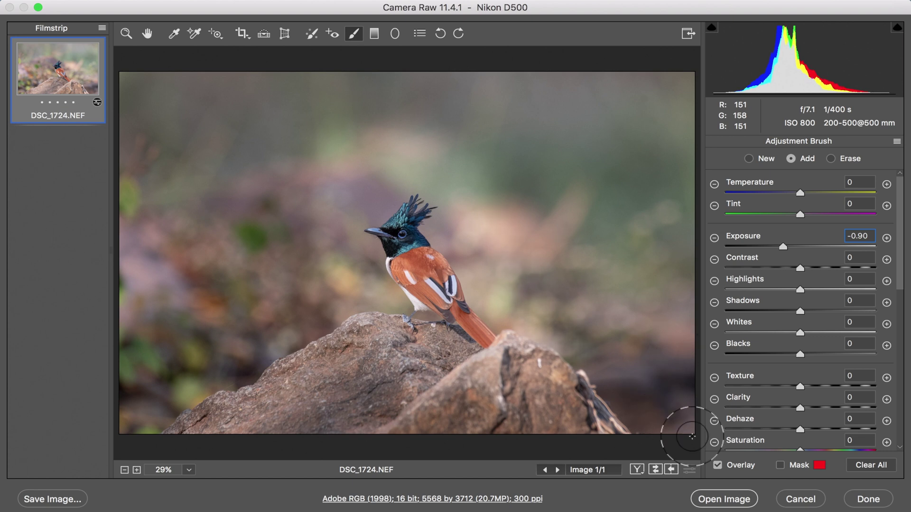
left_click_drag(783, 246, 769, 250)
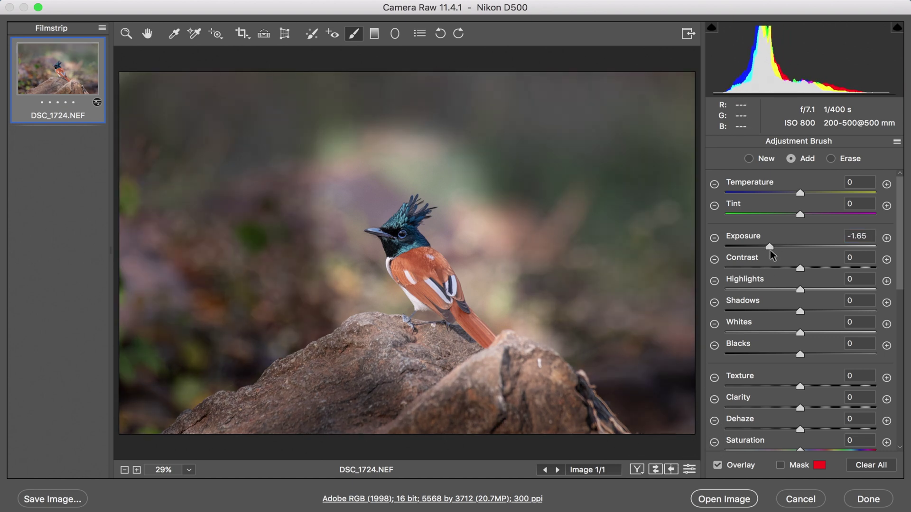
key("Up")
key("Up")
key("Up")
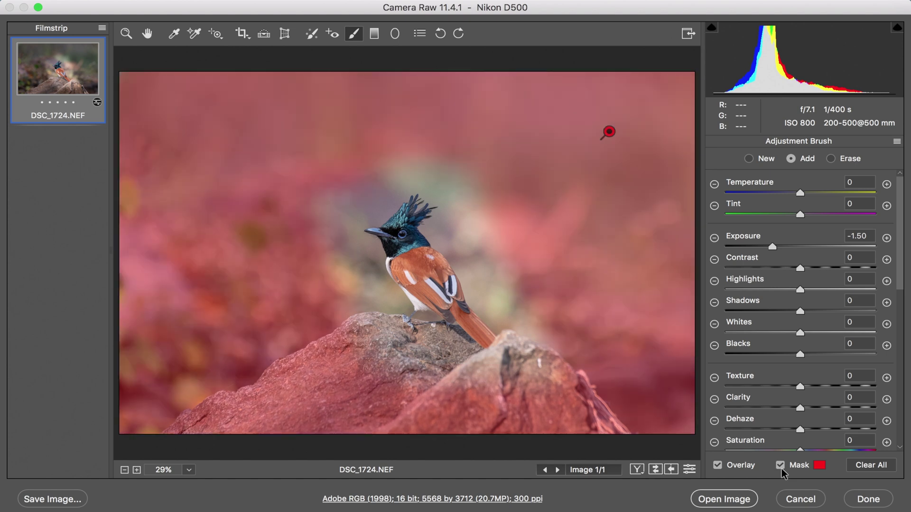
Extend the darkening brush mask closer to the bird's head, body and feet with the mask overlay displayed
key("super+equal")
key("super+equal")
key("super+equal")
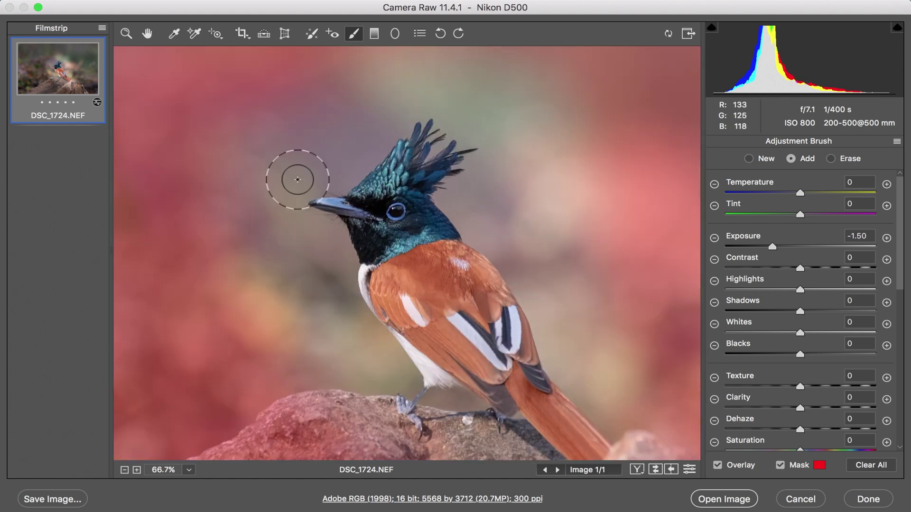
scroll(397, 396, "down", 5)
scroll(521, 343, "up", 5)
scroll(521, 344, "right", 2)
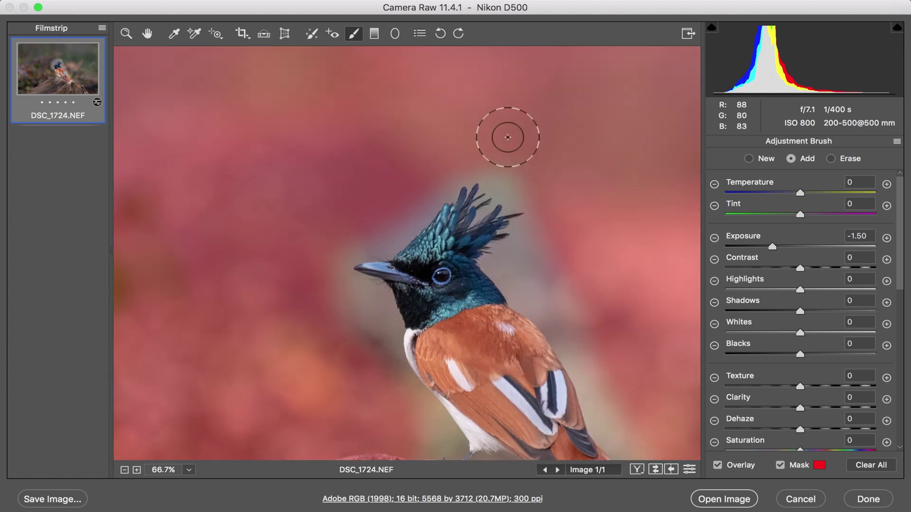
scroll(508, 132, "down", 3)
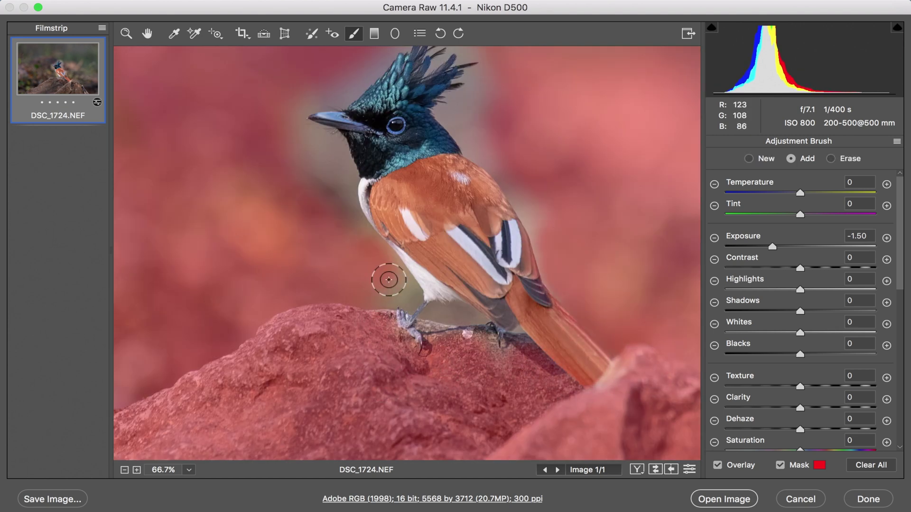
scroll(542, 203, "up", 2)
scroll(542, 203, "left", 1)
Paint the darkening mask up to the bird's back and into the background around its crest feathers
mouse_move(574, 278)
left_mouse_down()
mouse_move(507, 177)
mouse_move(479, 76)
mouse_move(386, 99)
mouse_move(363, 122)
mouse_move(350, 181)
mouse_move(323, 197)
mouse_move(402, 302)
mouse_move(400, 163)
mouse_move(416, 230)
mouse_move(467, 301)
mouse_move(513, 266)
mouse_move(521, 216)
left_mouse_up()
key("alt")
key("super+equal")
key("super+equal")
left_click_drag(583, 302, 643, 286)
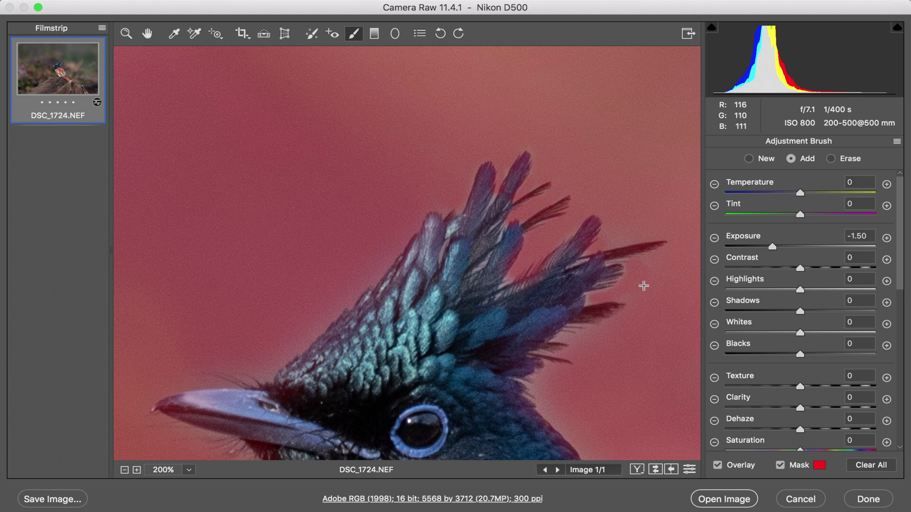
Erase the darkening mask's spill from the bird and hide the mask overlay
key("super+minus")
key("alt")
scroll(544, 287, "down", 5)
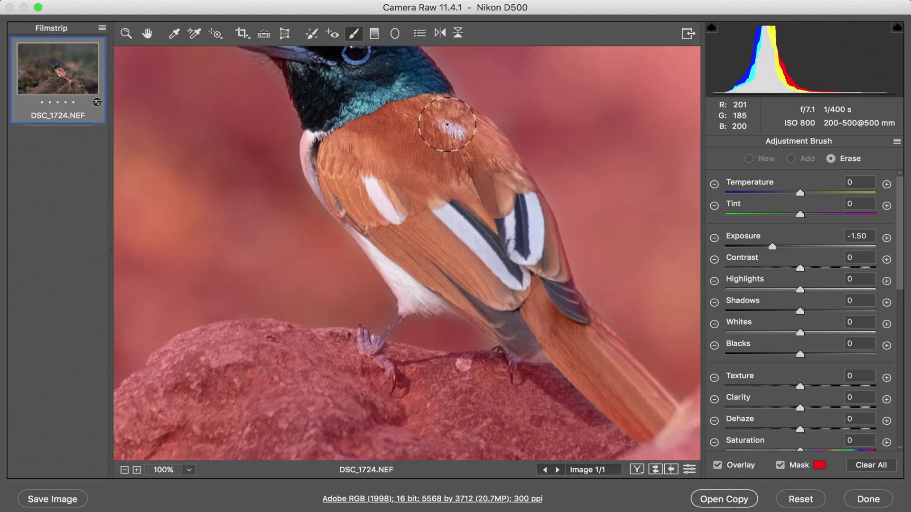
key("super+0")
left_click(780, 466)
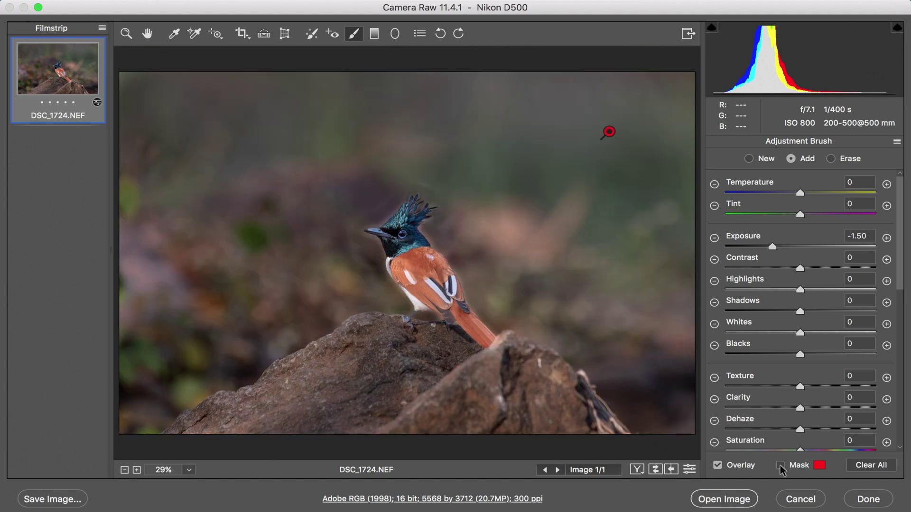
Set the background brush correction's Contrast to +50 and check the edges around the bird
key("super+plus")
key("z")
key("k")
key("super+minus")
key("super+plus")
key("super+plus")
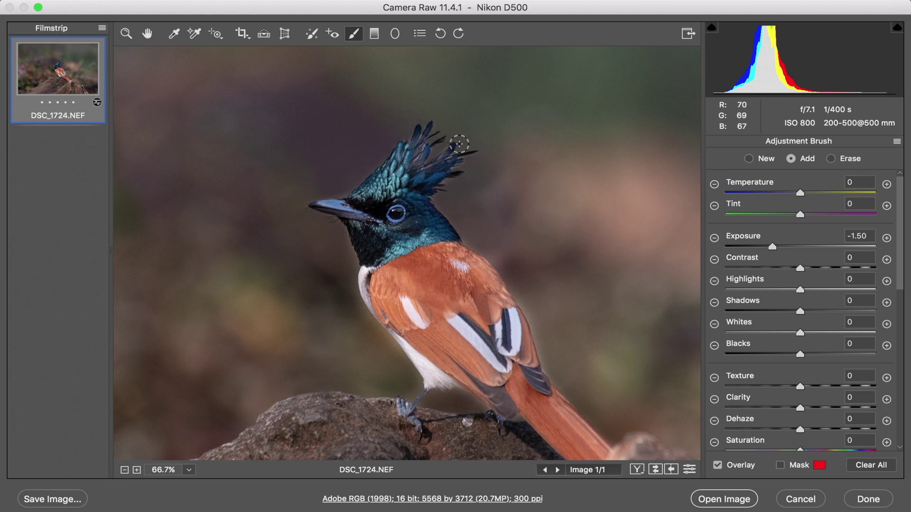
key("super+0")
left_click_drag(822, 268, 837, 268)
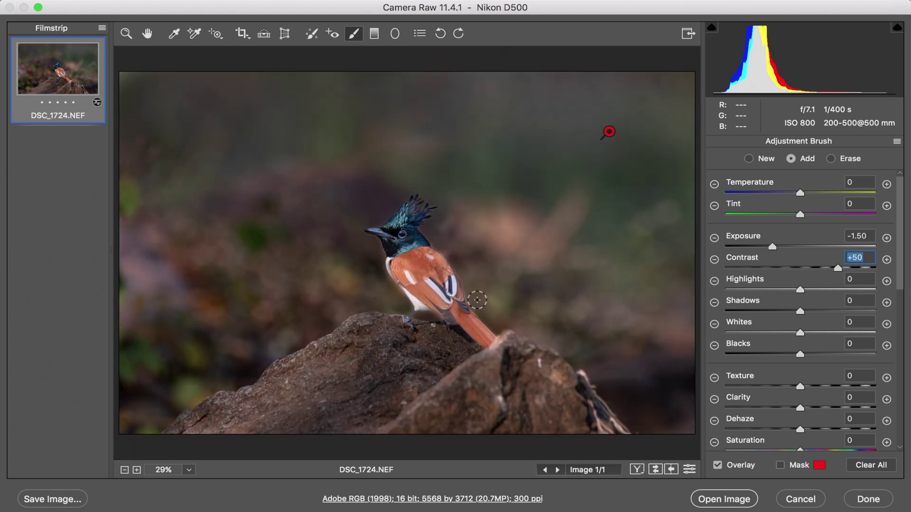
key("super+equal")
key("super+equal")
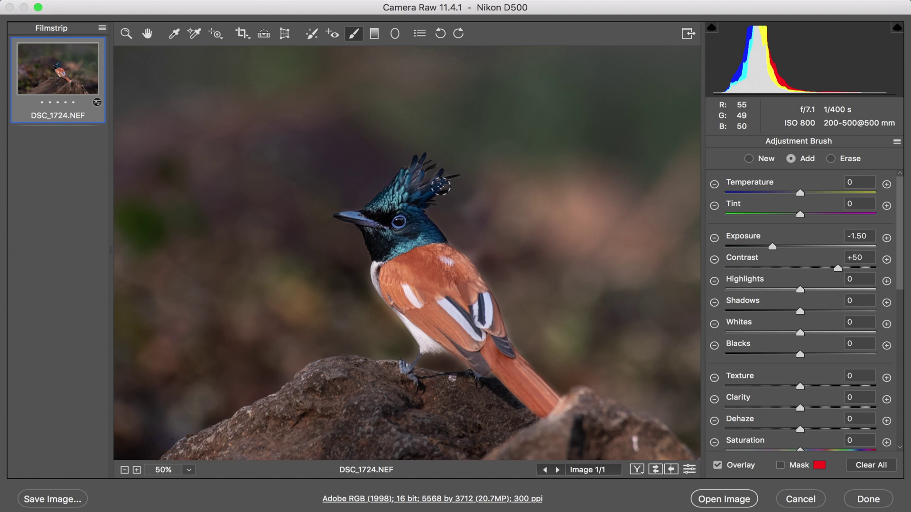
key("super+0")
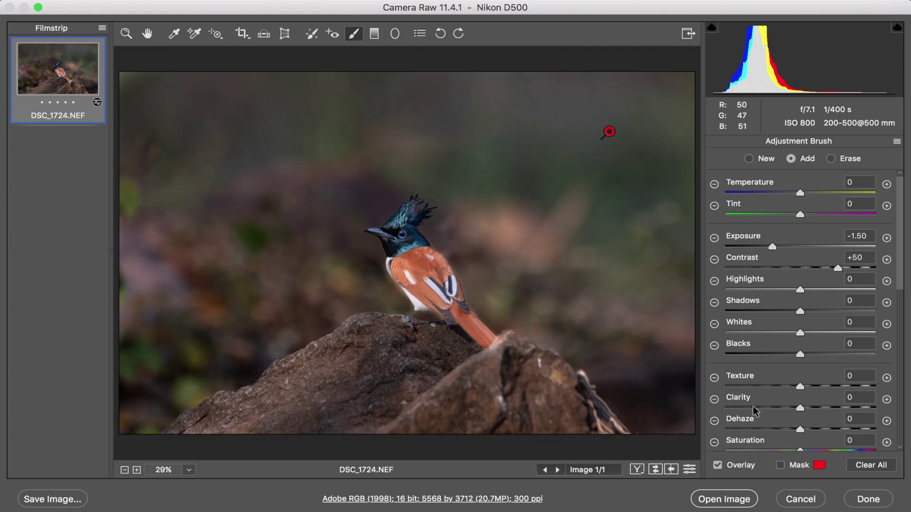
Set the background brush correction's Dehaze to +15 and Shadows to -42
scroll(816, 375, "down", 3)
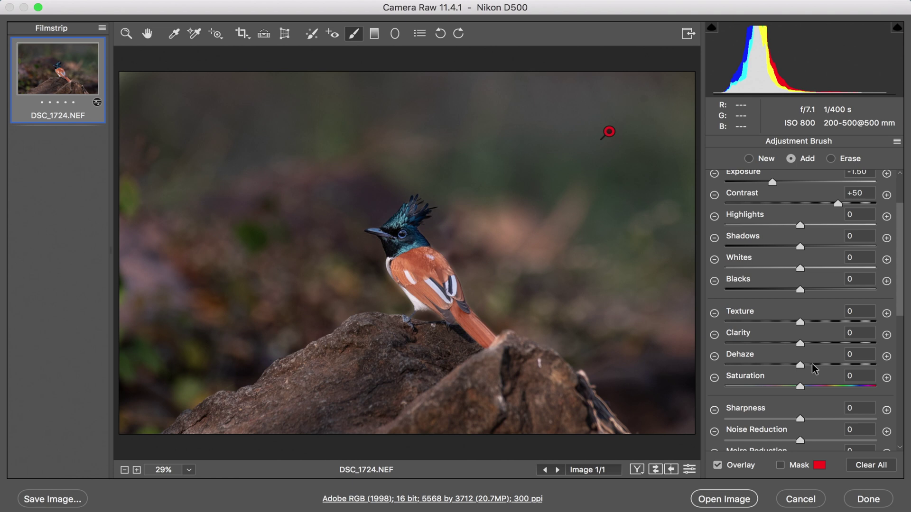
left_click(812, 365)
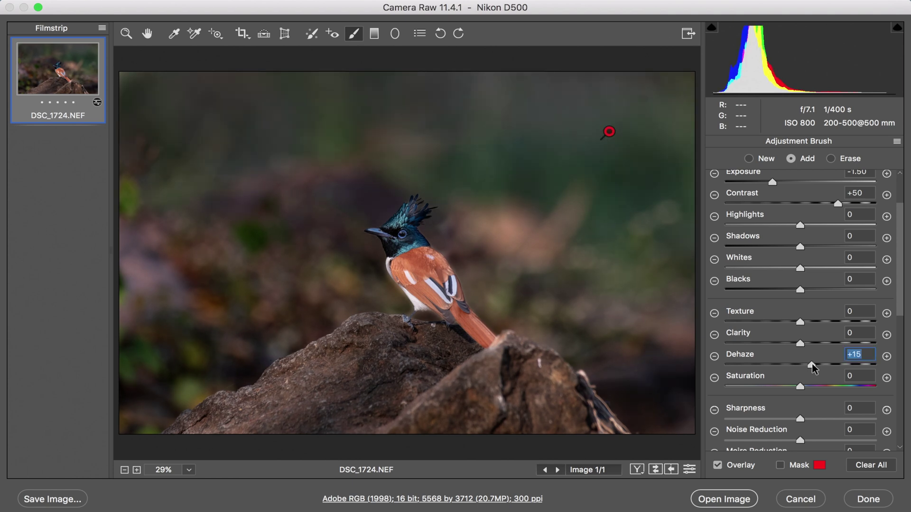
left_click(768, 247)
scroll(768, 246, "up", 3)
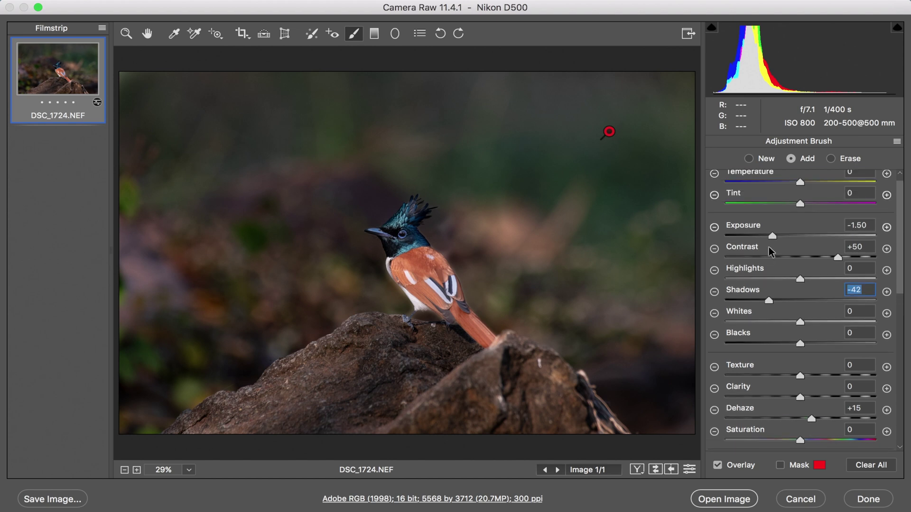
Paint a new Adjustment Brush correction with reset settings over the bird's head, body and tail, with the mask overlay displayed
left_click(578, 175)
left_click(578, 175)
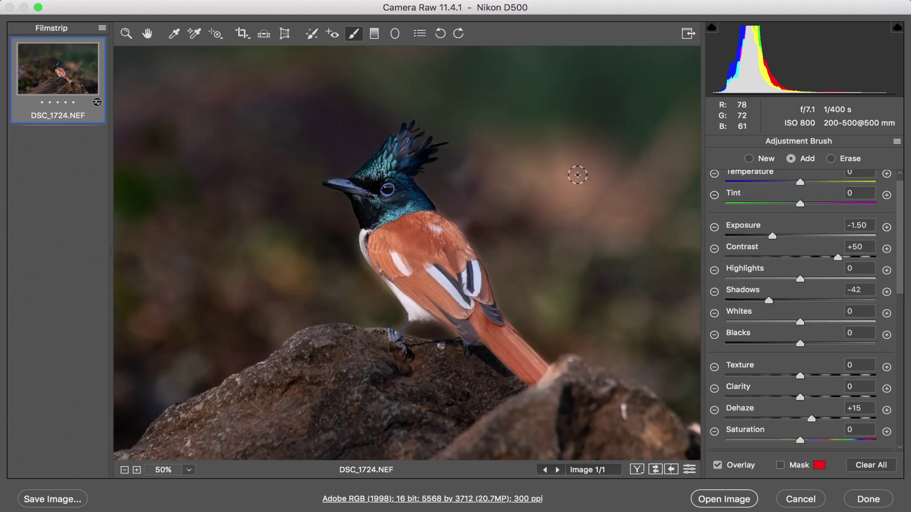
left_click(897, 141)
left_click(806, 172)
mouse_move(416, 248)
left_mouse_down()
mouse_move(365, 164)
mouse_move(521, 368)
mouse_move(505, 330)
mouse_move(566, 400)
mouse_move(486, 351)
mouse_move(434, 268)
mouse_move(500, 331)
mouse_move(379, 167)
mouse_move(380, 234)
mouse_move(406, 299)
mouse_move(468, 270)
mouse_move(414, 189)
mouse_move(357, 165)
left_mouse_up()
key("y")
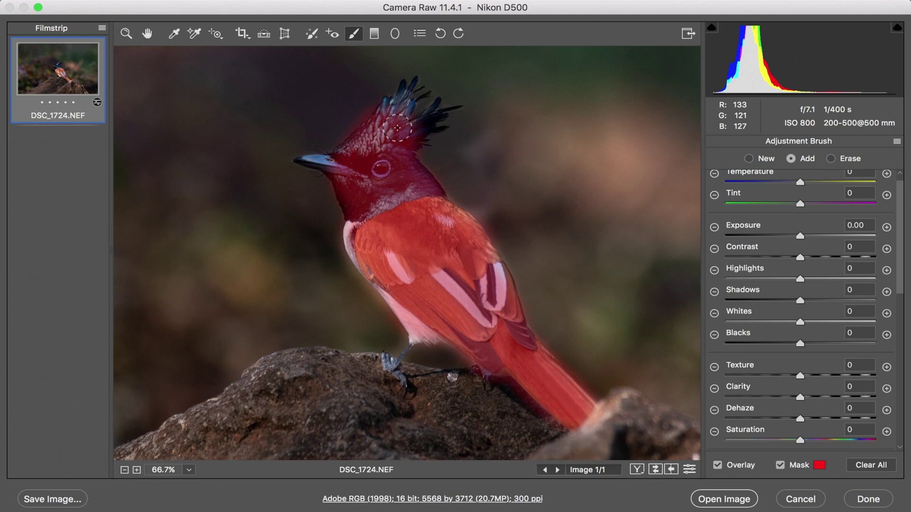
Refine the bird's brush mask around the body and crest feathers, erasing any spill, and hide the mask overlay
key("alt")
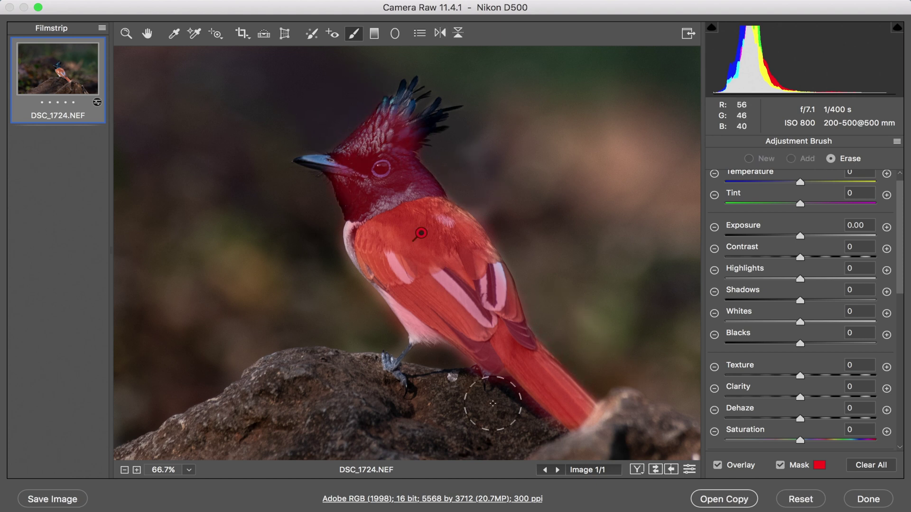
scroll(412, 109, "up", 5)
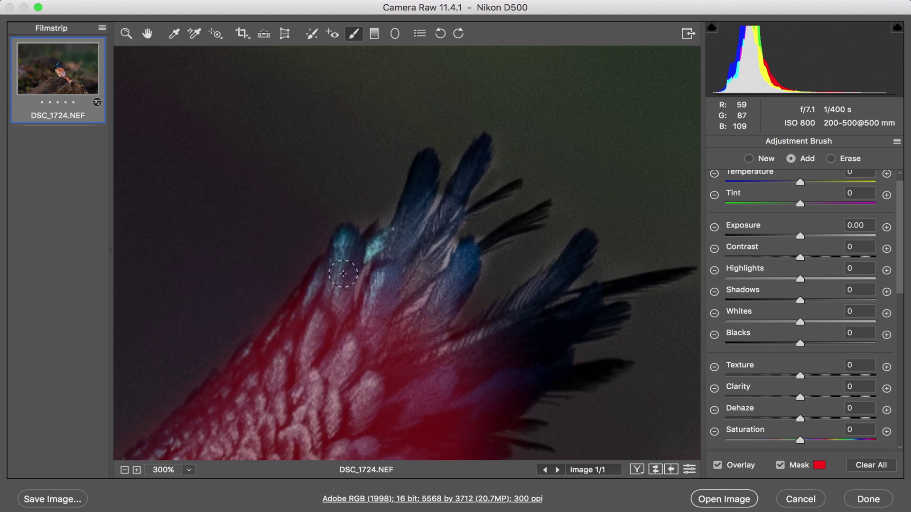
key("super+0")
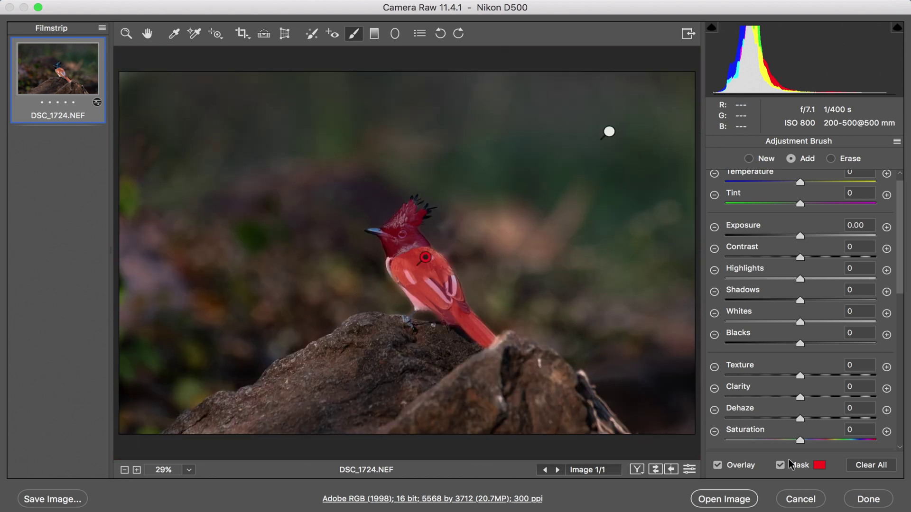
left_click(779, 465)
Set the bird brush correction's Highlights to -67, Texture to +44 and Clarity to +25
left_click(762, 276)
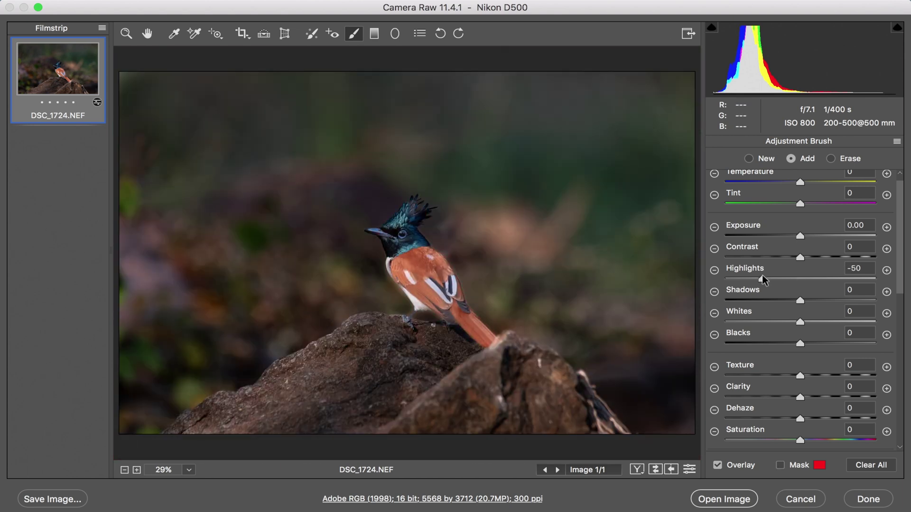
left_click_drag(761, 275, 750, 278)
left_click(833, 375)
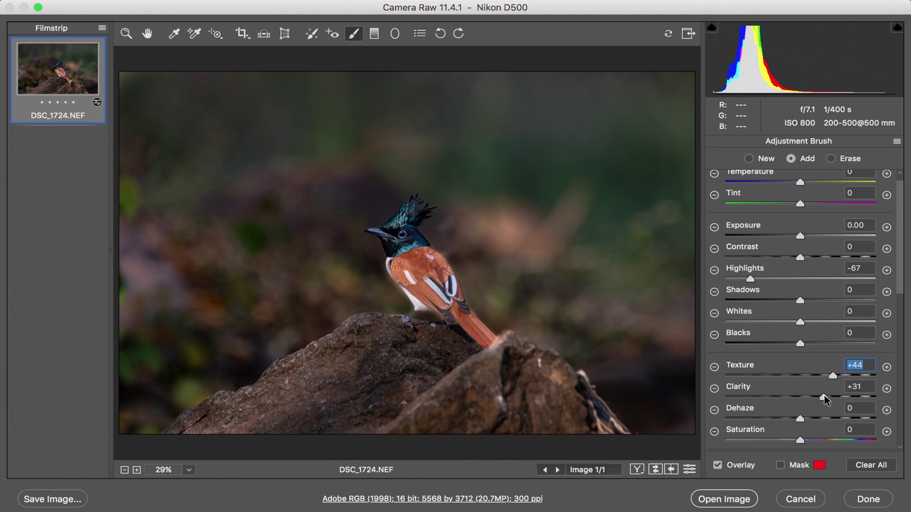
left_click_drag(824, 395, 818, 395)
Set the bird brush correction's Sharpness to +51 and Contrast to +37
scroll(828, 408, "down", 2)
left_click(839, 429)
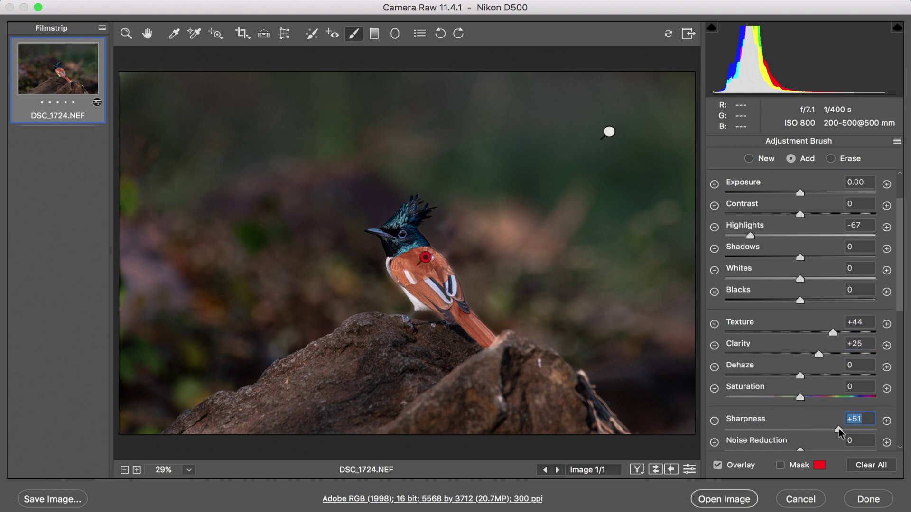
left_click(813, 214)
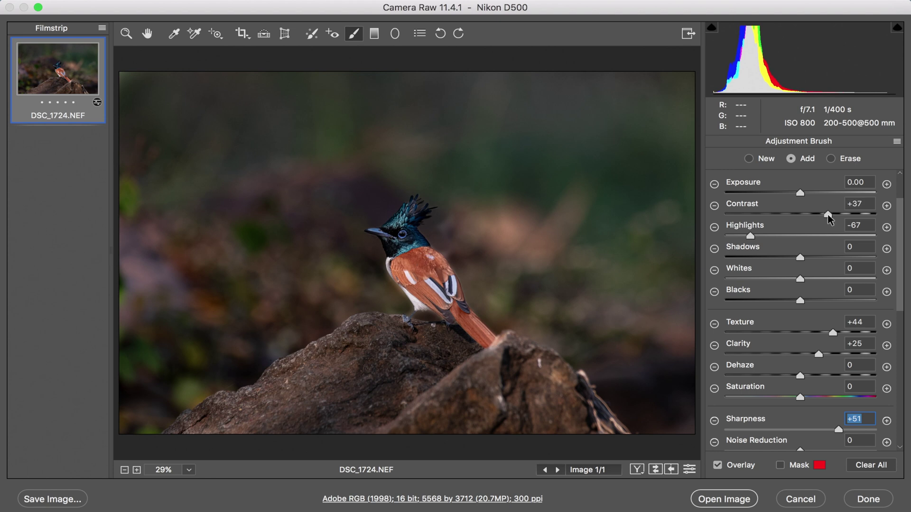
Set the bird brush correction's Contrast to +44 and check the bird up close
left_click(834, 216)
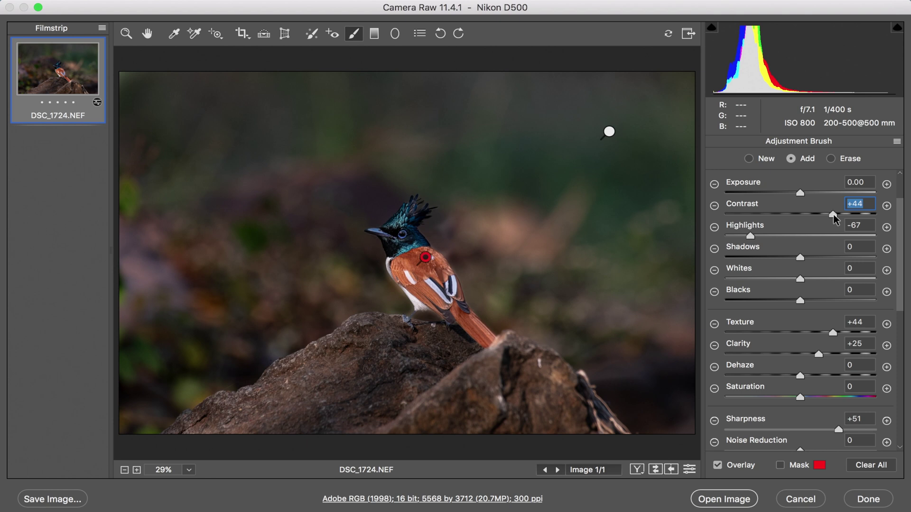
left_click(407, 230, "super")
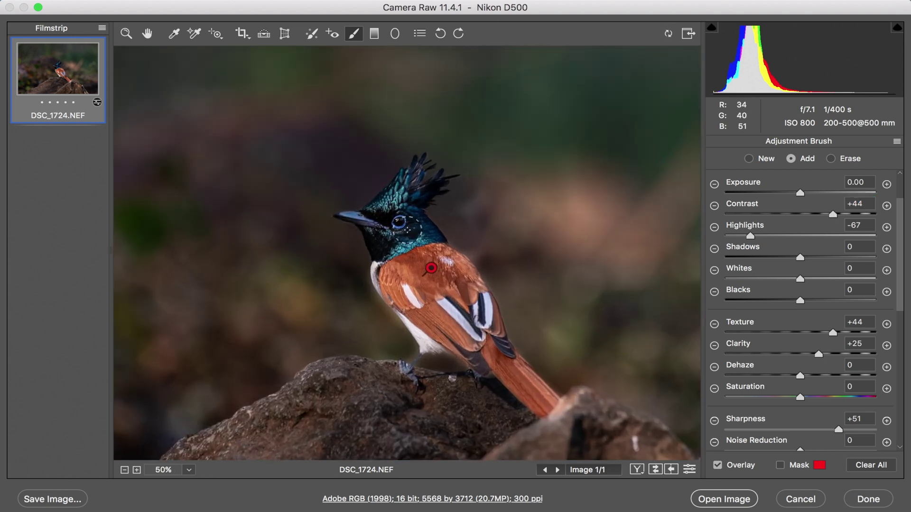
left_click(407, 230, "super")
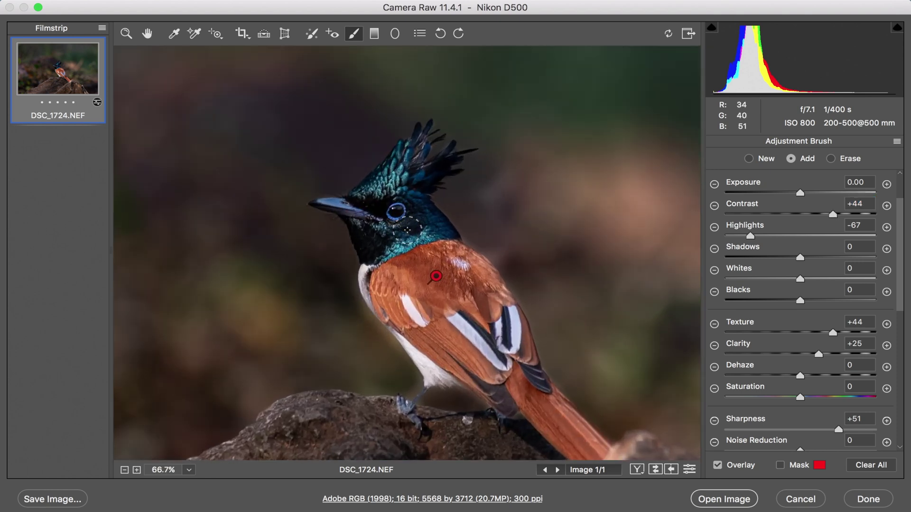
Brush a new correction with reset settings over the bird's dark face, with Shadows at +30 and Exposure at +0.45
left_click(749, 158)
left_click(896, 141)
left_click(836, 175)
left_click(822, 258)
left_click(368, 209)
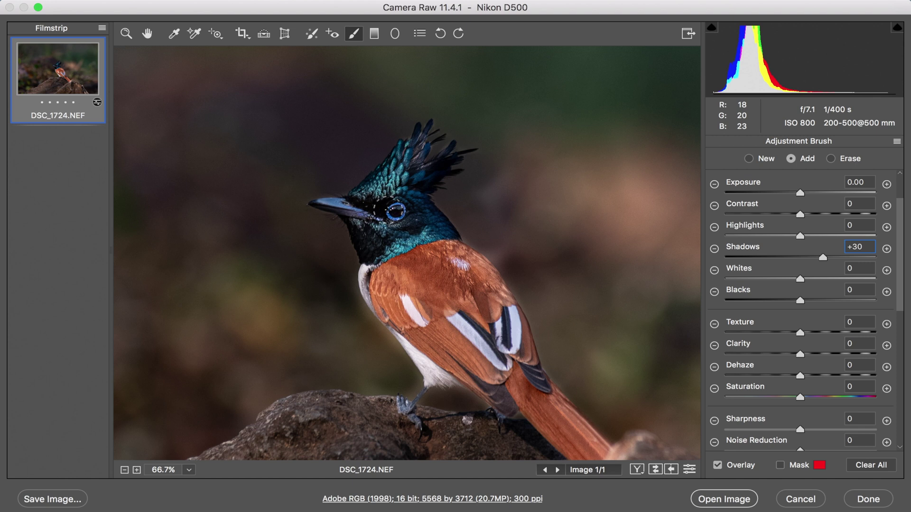
left_click_drag(800, 193, 810, 194)
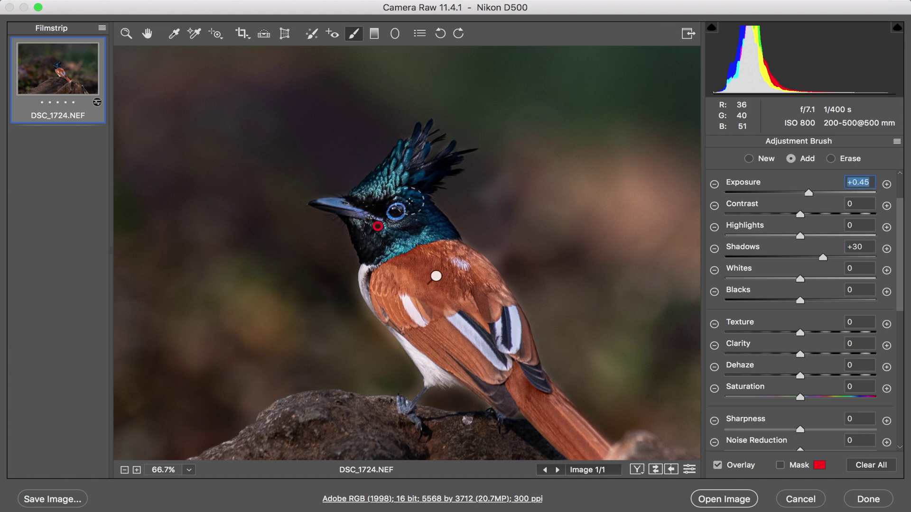
Brush another new correction with reset settings around the bird's eye and face, with Sharpness at +61
left_click(897, 141)
left_click(851, 173)
left_click_drag(800, 429, 829, 429)
left_click_drag(408, 203, 380, 223)
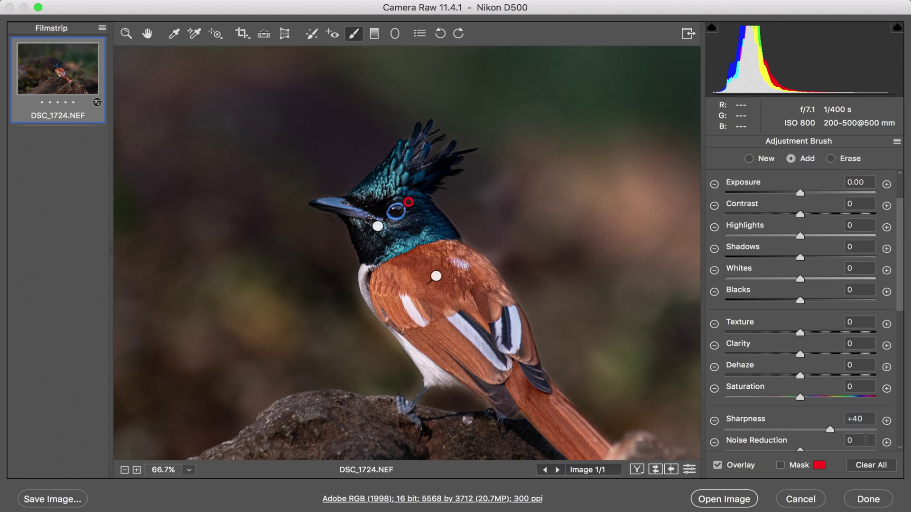
key("super+0")
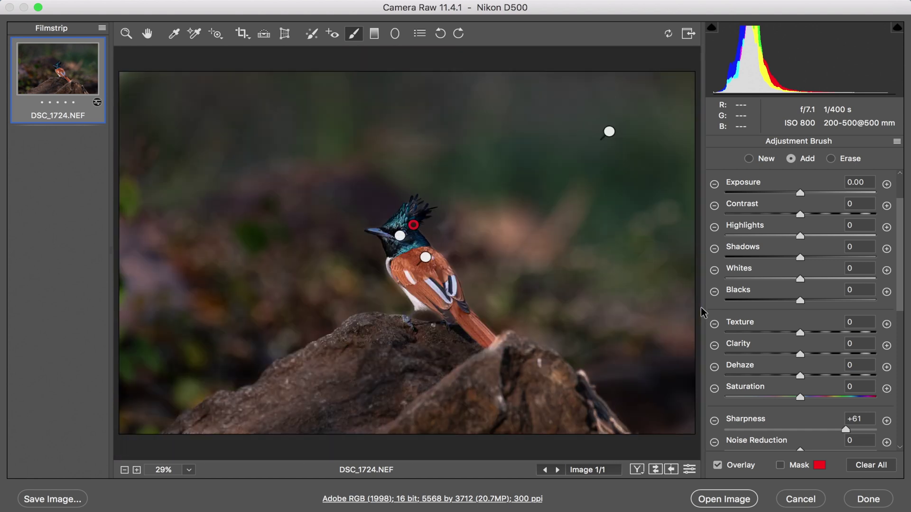
Set the whole photo's Contrast to +24 in the basic adjustments
left_click(611, 134)
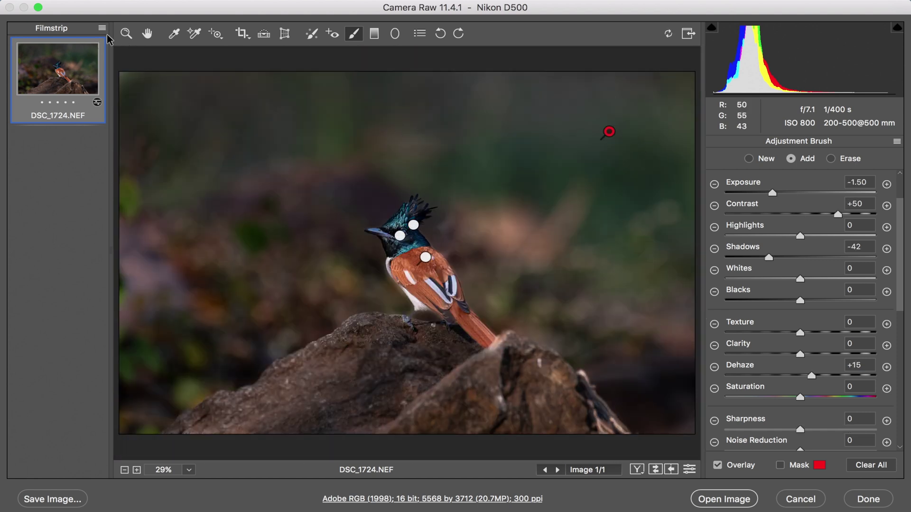
left_click(126, 35)
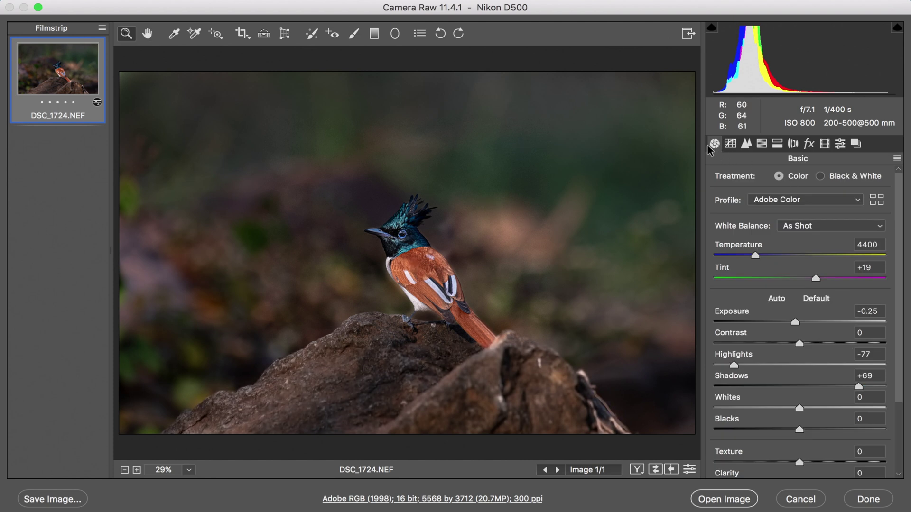
left_click(831, 344)
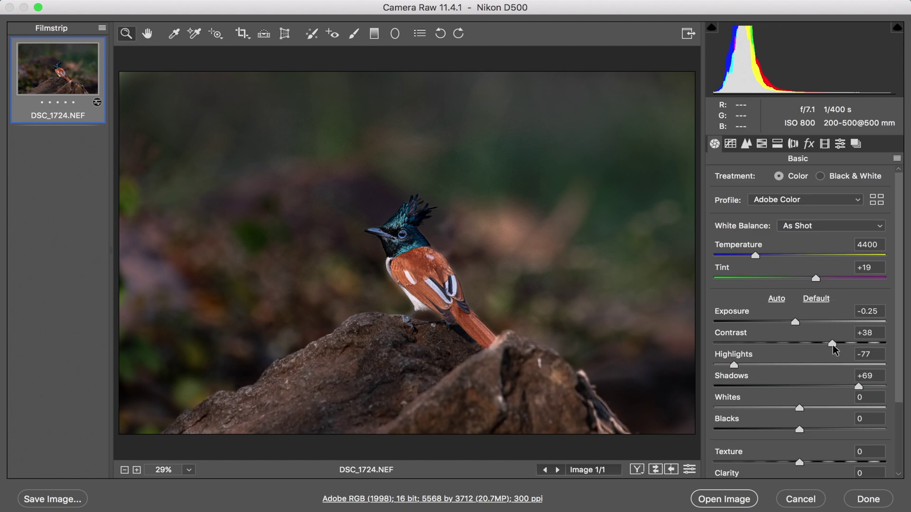
left_click_drag(833, 345, 820, 345)
Examine the crest feather edges and the bird's outline up close with the Adjustment Brush active
left_click(354, 33)
key("z")
left_click_drag(400, 258, 426, 259)
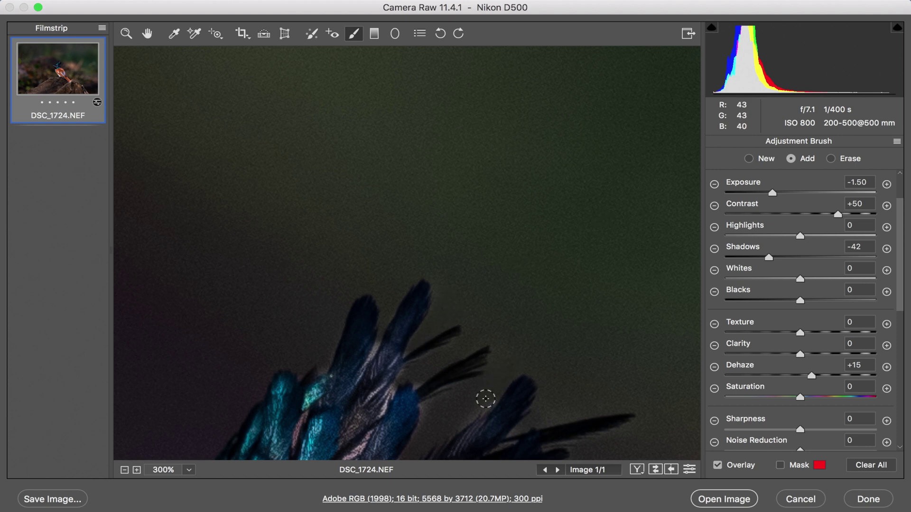
scroll(427, 412, "down", 5)
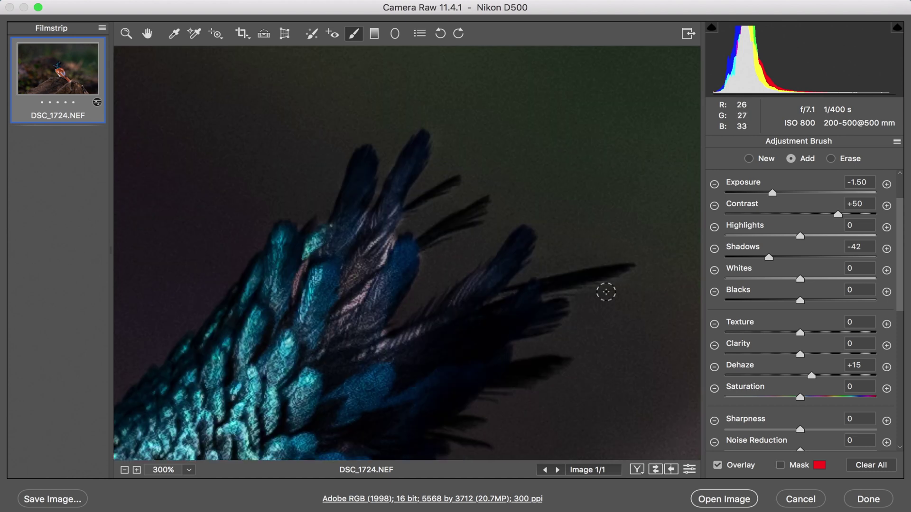
key("super+minus")
key("super+minus")
key("super+minus")
scroll(457, 216, "down", 3)
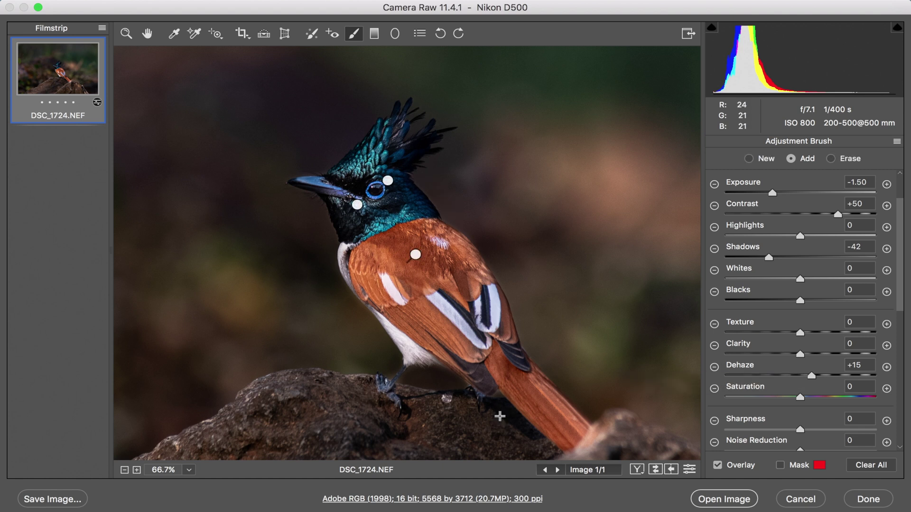
Set the darkened background brush correction's Contrast to +70
key("super+0")
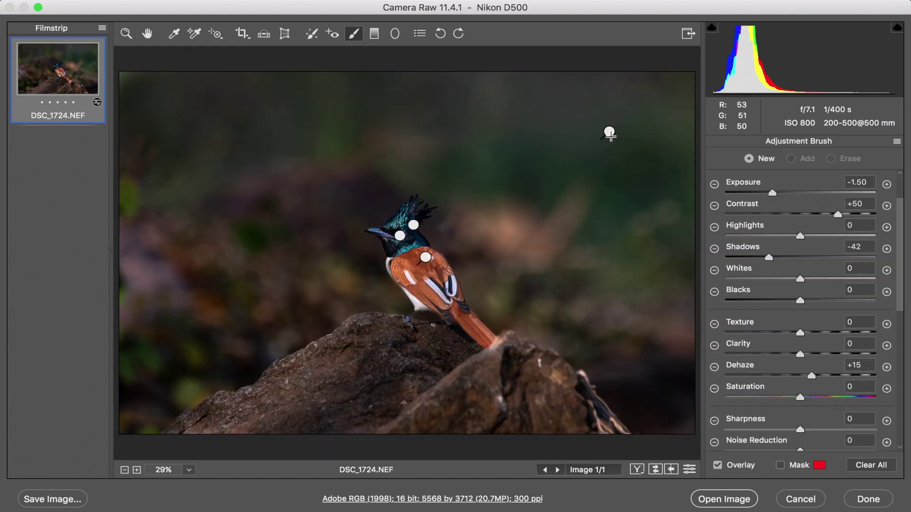
left_click_drag(837, 215, 853, 216)
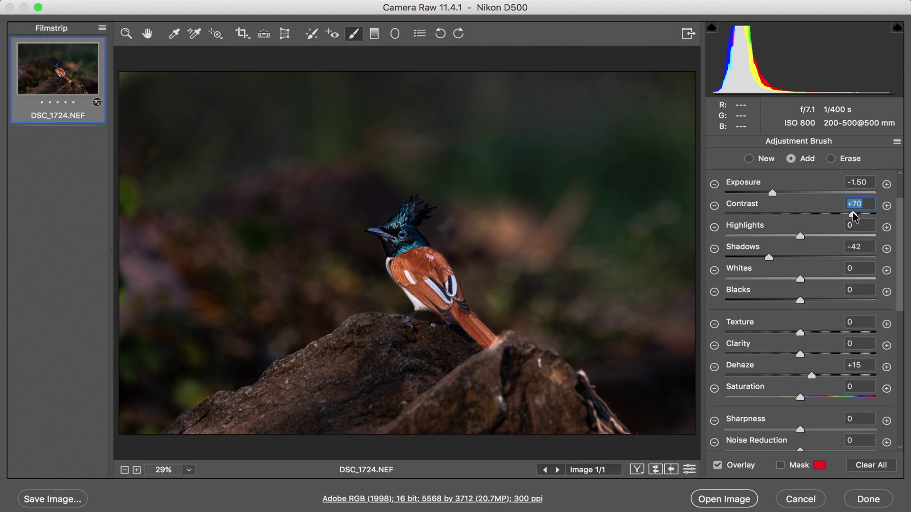
key("Tab")
Compare the edited photo with the original and inspect the bird's details at several magnifications
key("z")
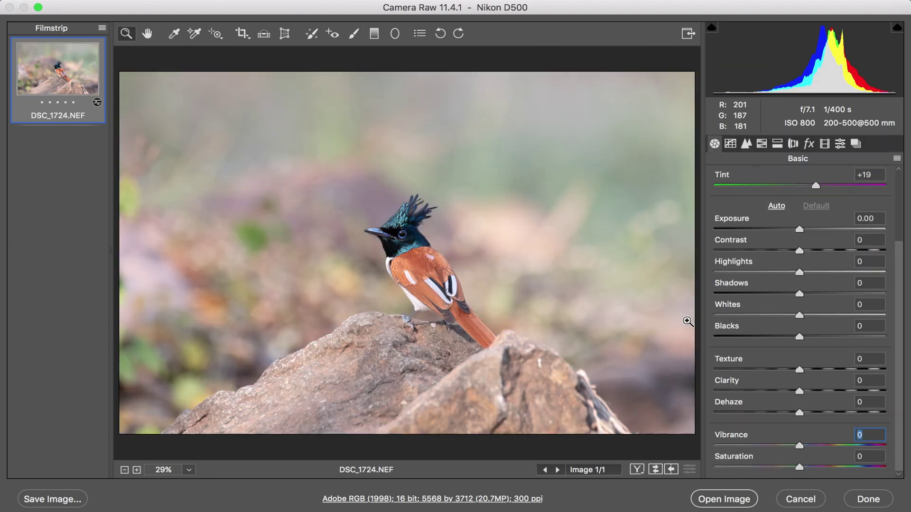
key("p")
key("super+plus")
key("super+plus")
key("super+plus")
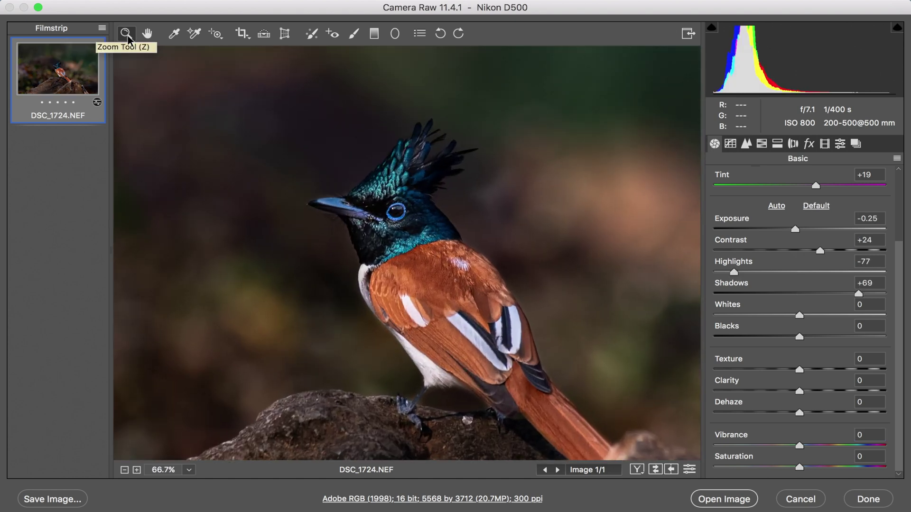
key("super+plus")
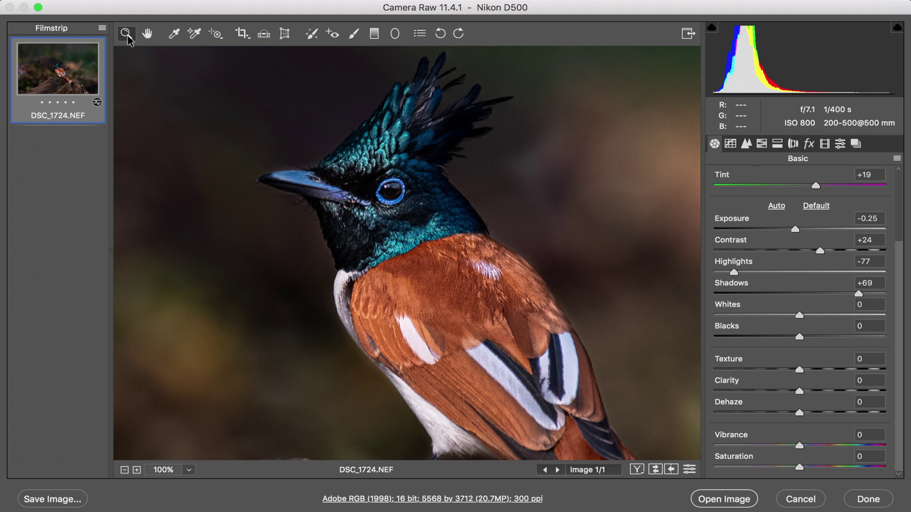
key("super+minus")
key("super+minus")
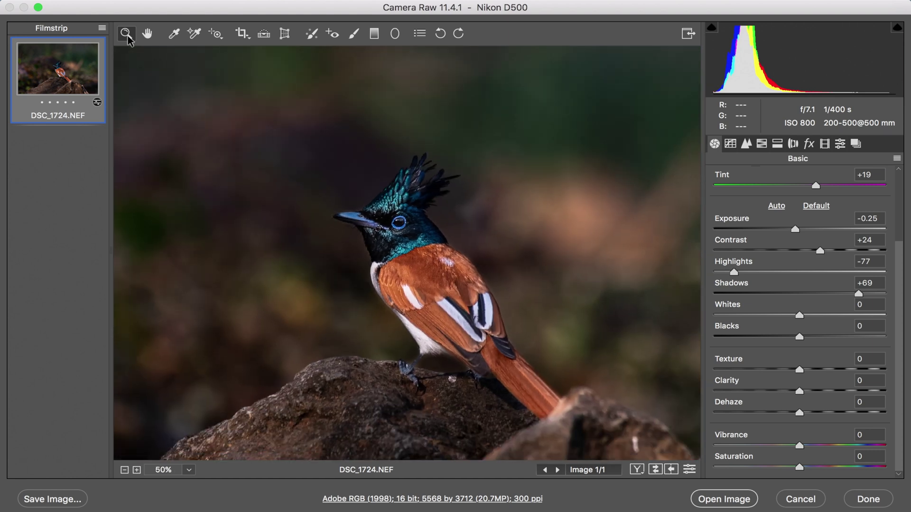
key("super+0")
Paint a new correction with reset settings and Shadows at +41 over the upper-left background, around the bird and onto the rock, with the mask overlay displayed
key("k")
left_click(897, 142)
left_click(897, 142)
left_click_drag(825, 256, 830, 257)
key("alt")
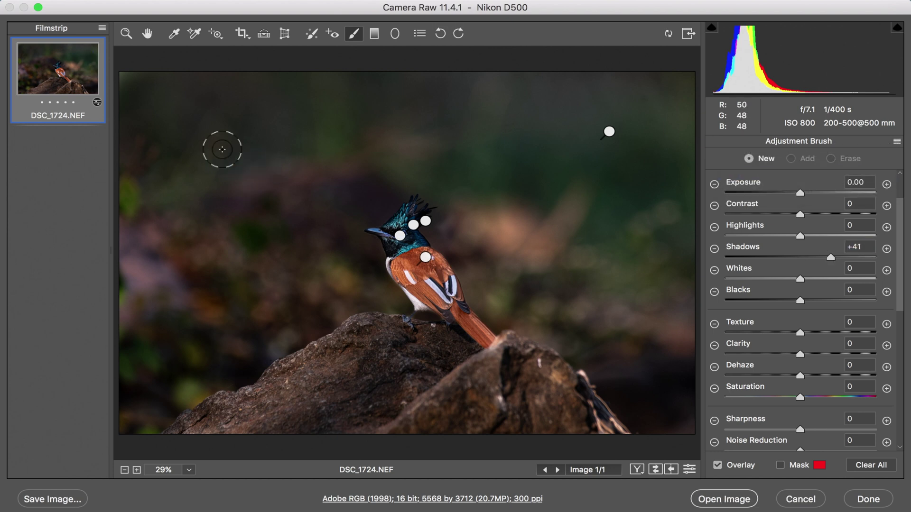
mouse_move(142, 87)
left_mouse_down()
mouse_move(315, 285)
mouse_move(159, 91)
mouse_move(361, 151)
left_mouse_up()
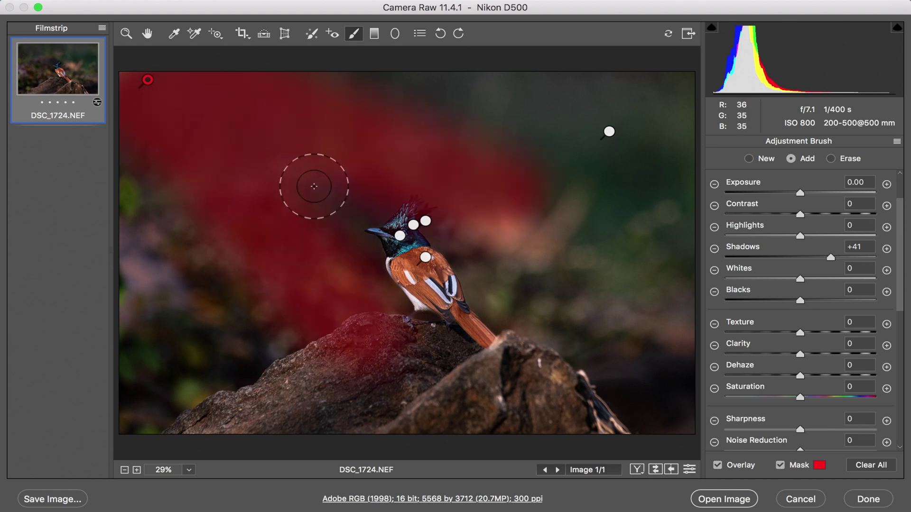
left_click_drag(474, 237, 517, 291)
mouse_move(344, 325)
left_mouse_down()
mouse_move(427, 361)
mouse_move(451, 346)
left_mouse_up()
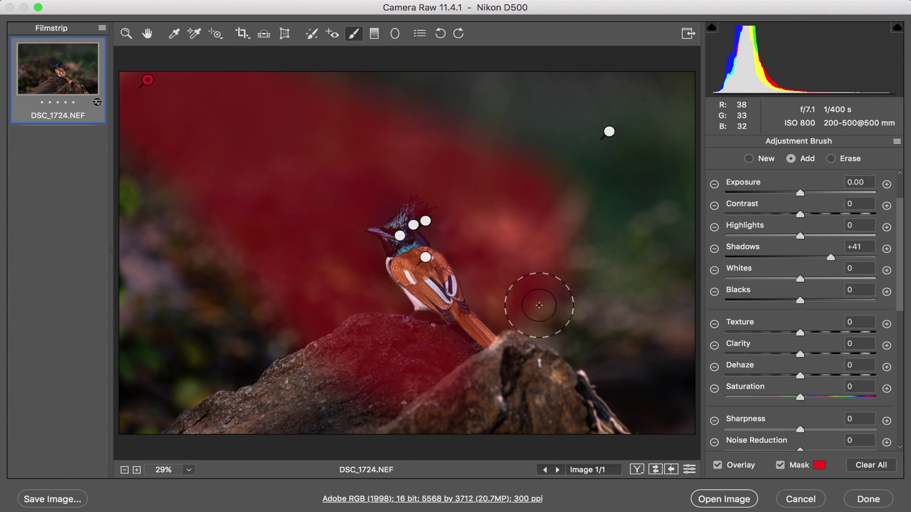
Hide the mask overlay and set the new background correction's Exposure to +0.70, Highlights to +39 and Shadows to +76
left_click(126, 33)
left_click(354, 33)
left_click(786, 464)
left_click_drag(803, 195, 817, 200)
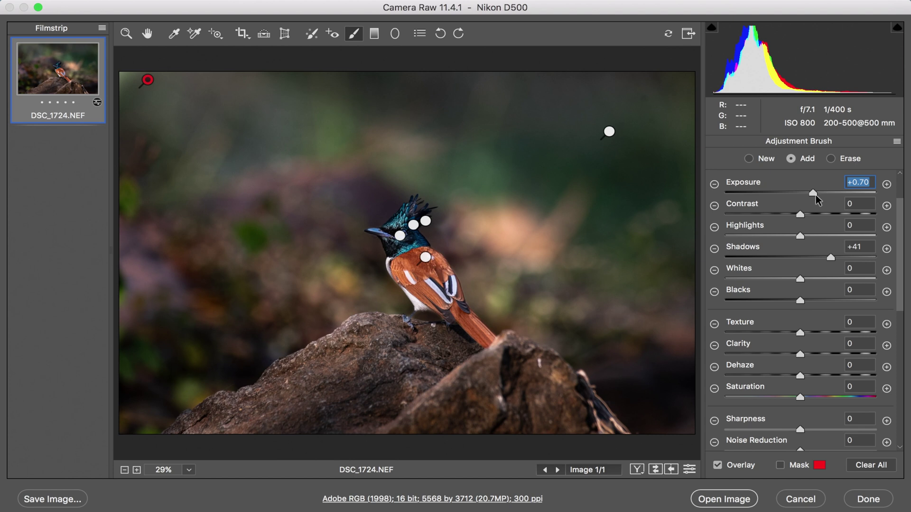
mouse_move(800, 236)
left_mouse_down()
mouse_move(829, 237)
mouse_move(859, 258)
left_mouse_up()
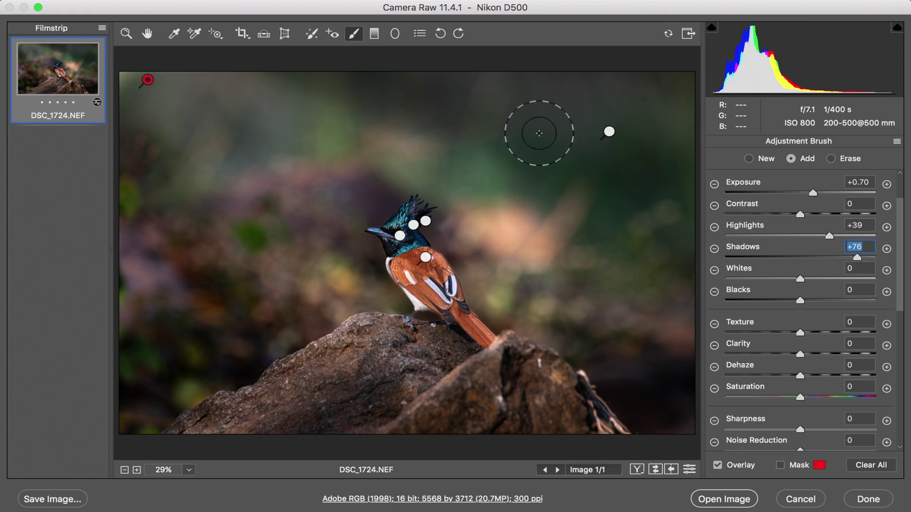
Set the brightened background correction's Temperature to +15
scroll(782, 180, "up", 2)
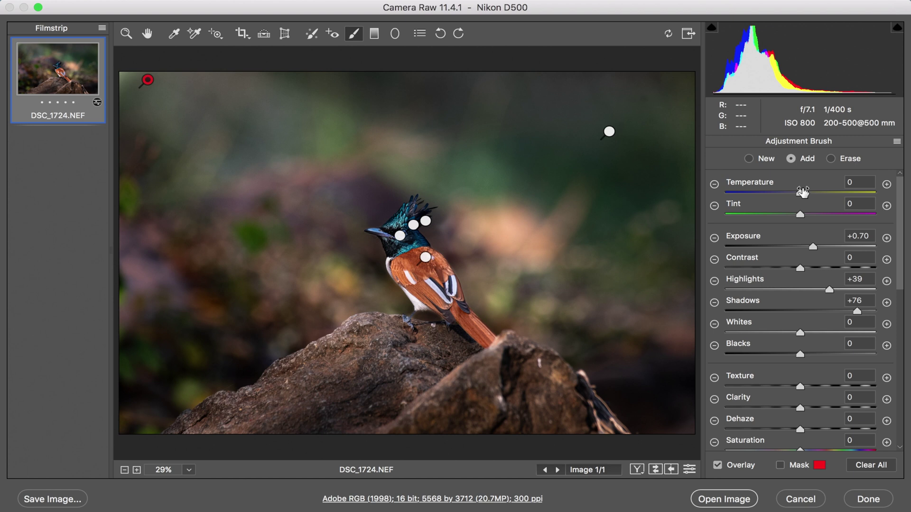
left_click_drag(815, 192, 812, 196)
key("Down")
key("Down")
key("Down")
key("Down")
key("Down")
key("Down")
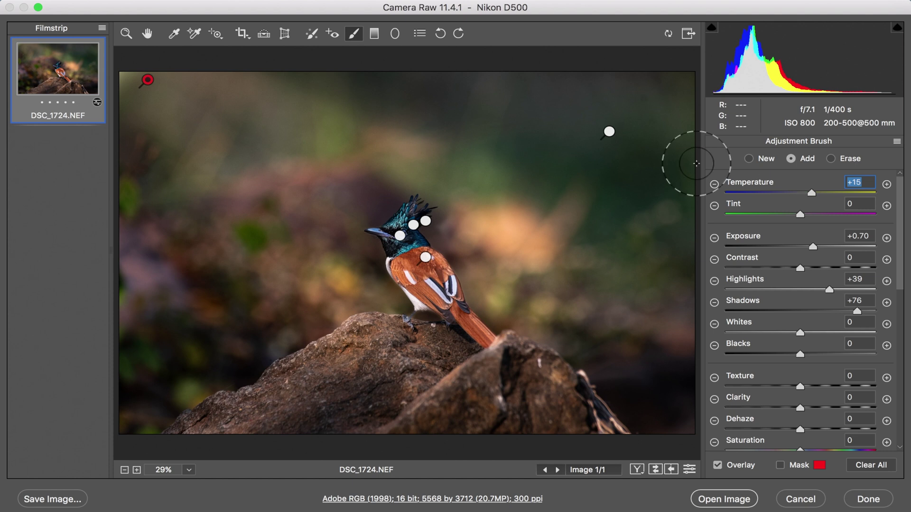
Set Temperature to -9 for the darkened background correction and +25 for the brightened background correction
left_click(609, 132)
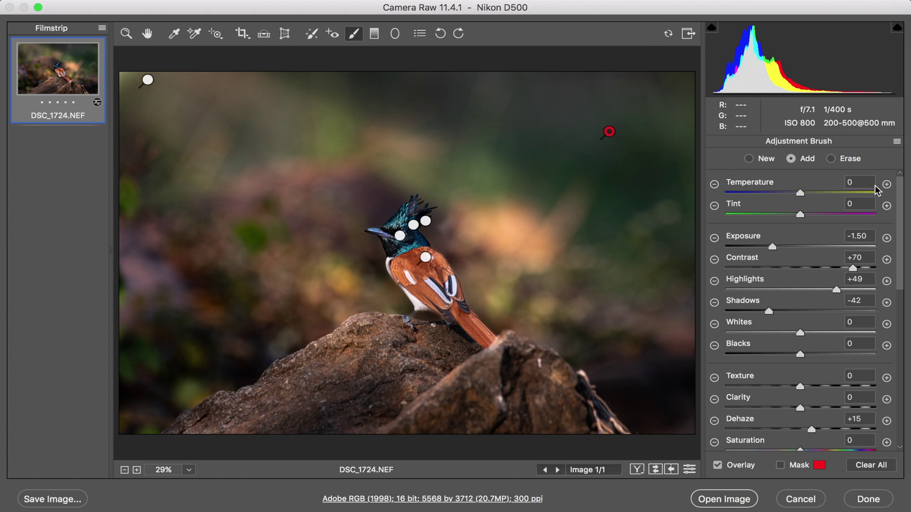
left_click_drag(800, 194, 791, 194)
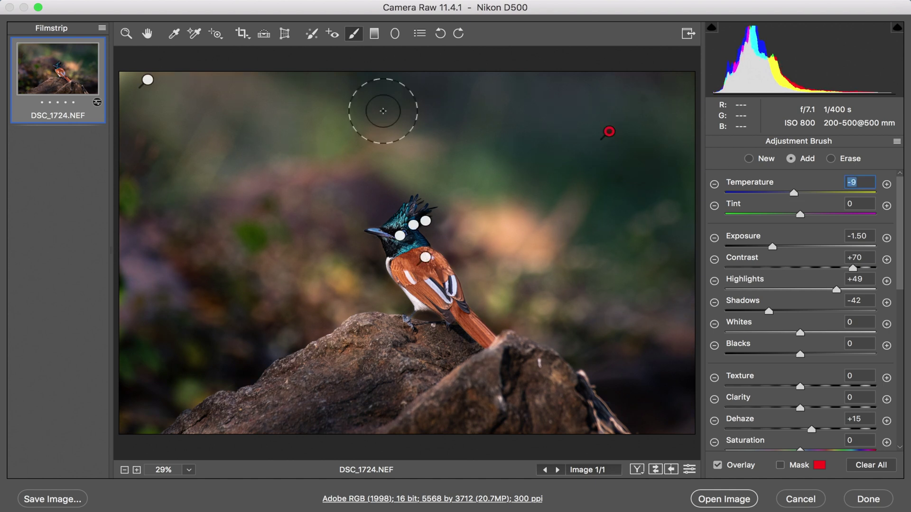
left_click(148, 81)
mouse_move(811, 193)
left_mouse_down()
mouse_move(830, 192)
mouse_move(819, 193)
left_mouse_up()
key("z")
key("k")
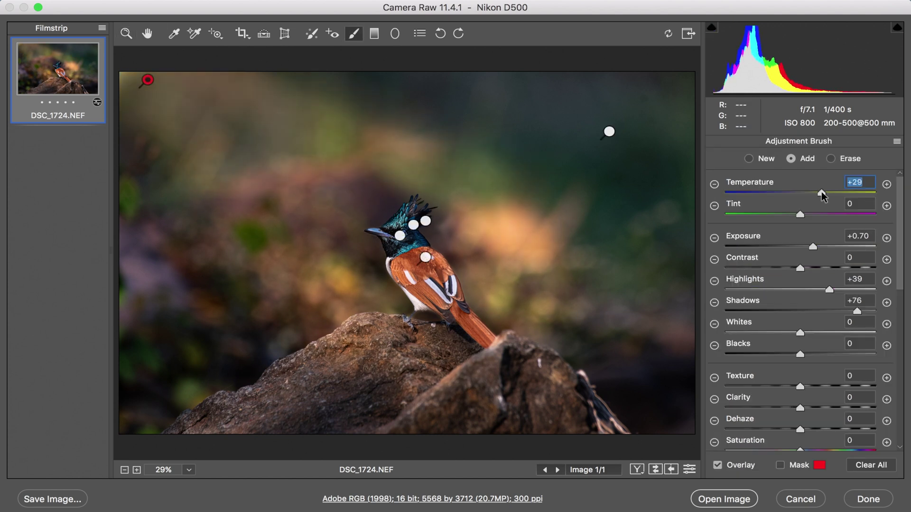
Extend the brightened, warm brush correction over parts of the background to the bird's right, enlarging the brush
left_click_drag(670, 160, 642, 169)
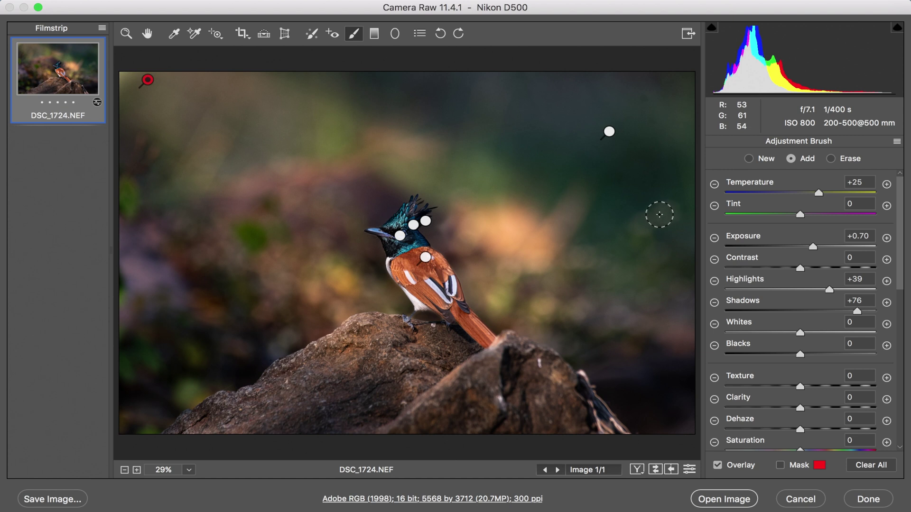
left_click_drag(649, 215, 654, 256)
mouse_move(619, 320)
left_mouse_down()
mouse_move(680, 293)
mouse_move(641, 249)
left_mouse_up()
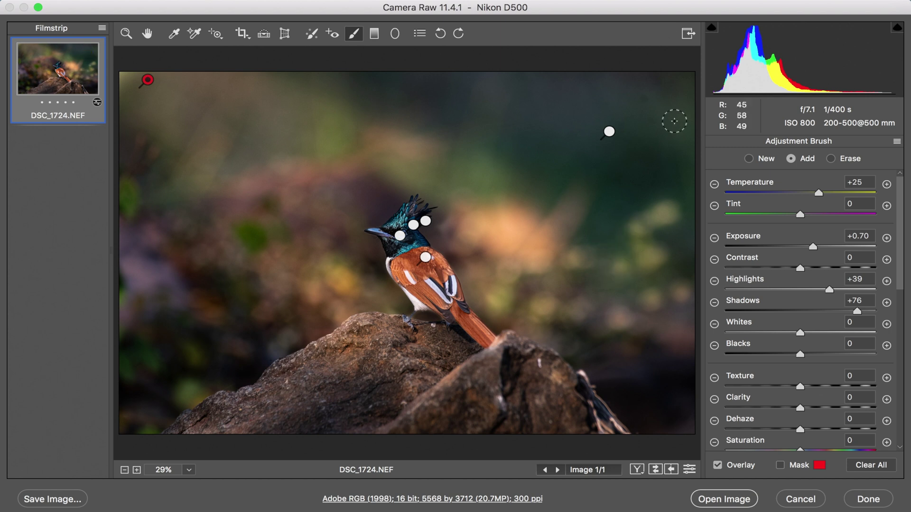
key("bracketright")
key("bracketright")
key("bracketright")
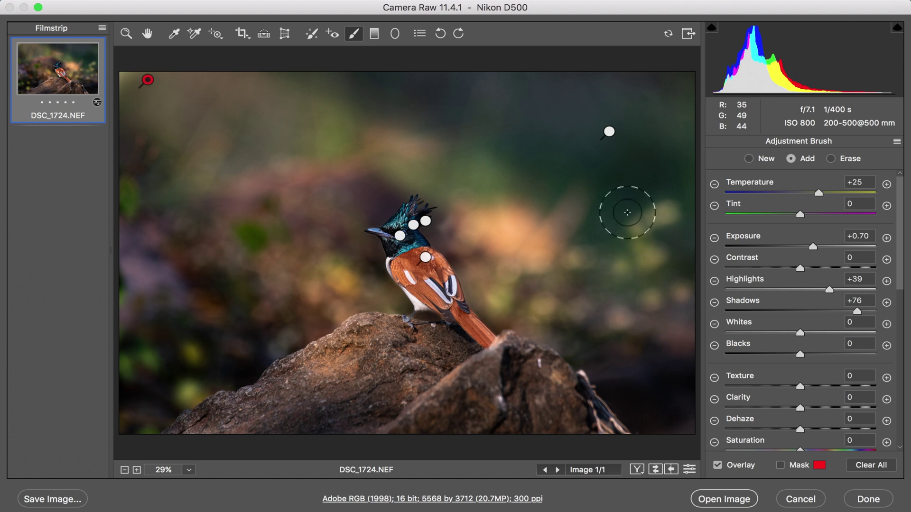
Compare the warmed and brightened background with the original photo
left_click(126, 34)
key("p")
key("p")
key("p")
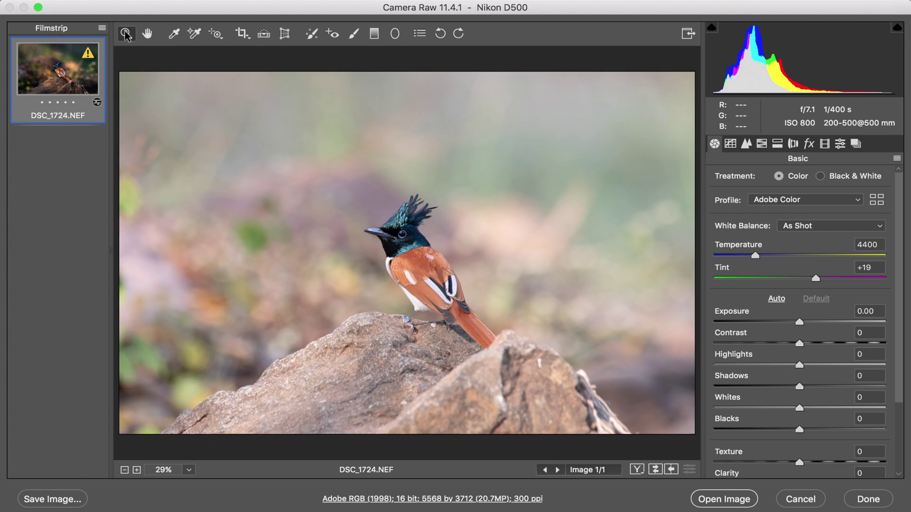
key("p")
Set the photo's Sharpening Amount to 80 and Masking to 61, and Luminance noise reduction to 12
left_click(747, 143)
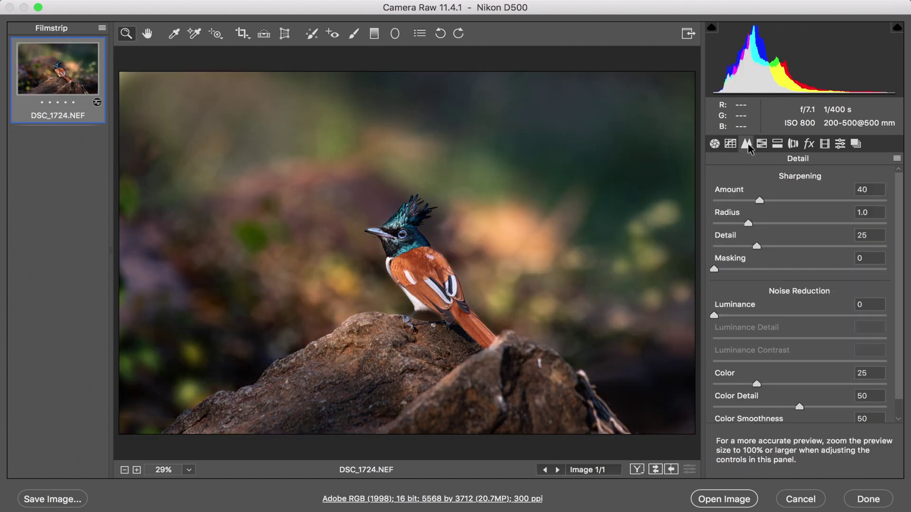
left_click_drag(820, 204, 806, 205)
key("alt")
left_click_drag(715, 272, 819, 285)
left_click(740, 276)
left_click_drag(731, 319, 735, 318)
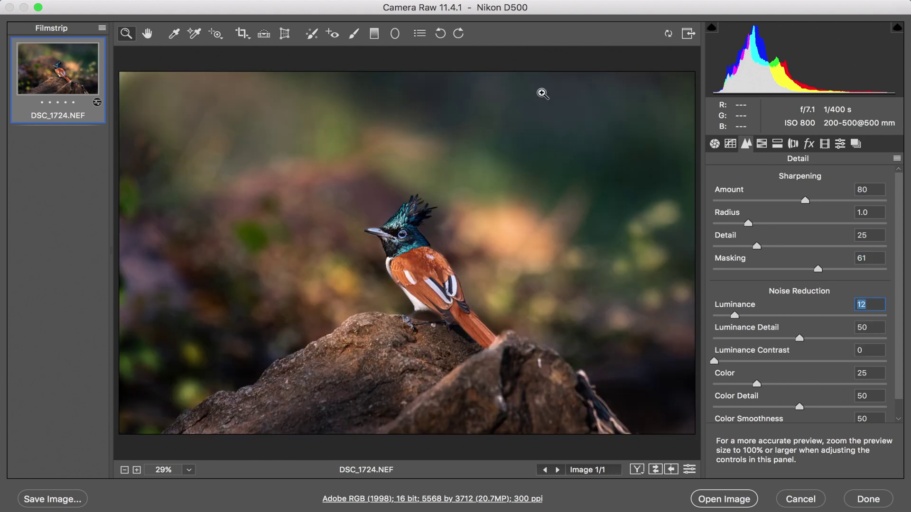
Compare the photo before and after the sharpening and noise reduction adjustments
key("p")
key("p")
key("p")
key("p")
key("p")
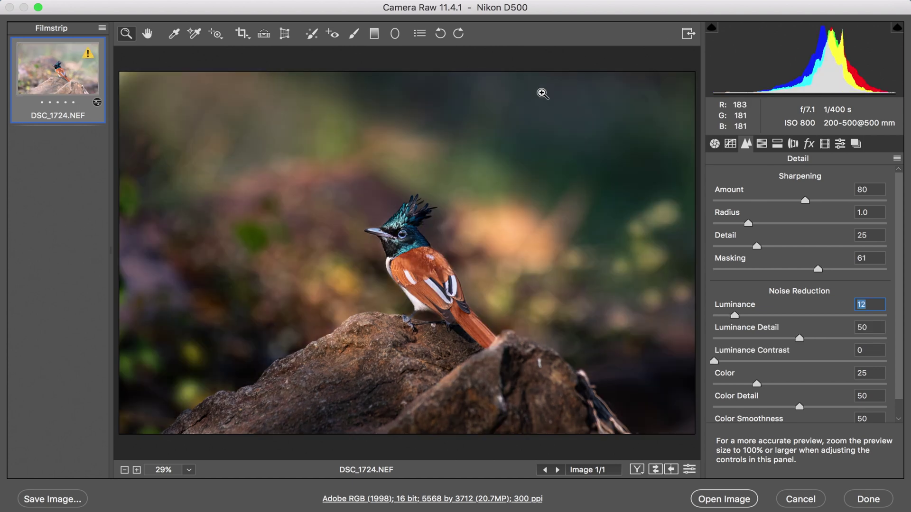